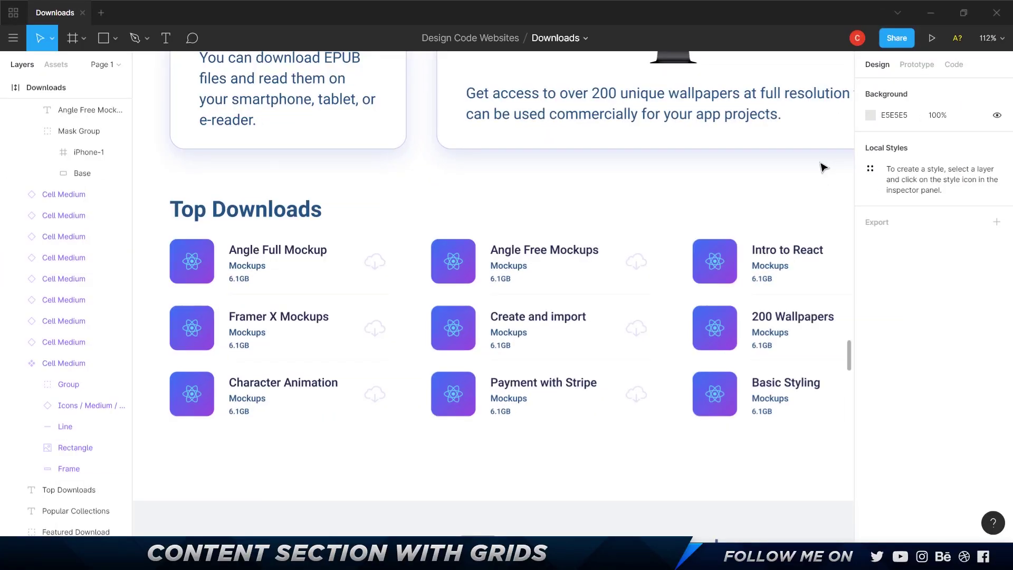
- Examine the Popular Collections and Top Downloads layout in the Figma design
scroll(820, 158, "up", 2)
scroll(796, 140, "down", 5)
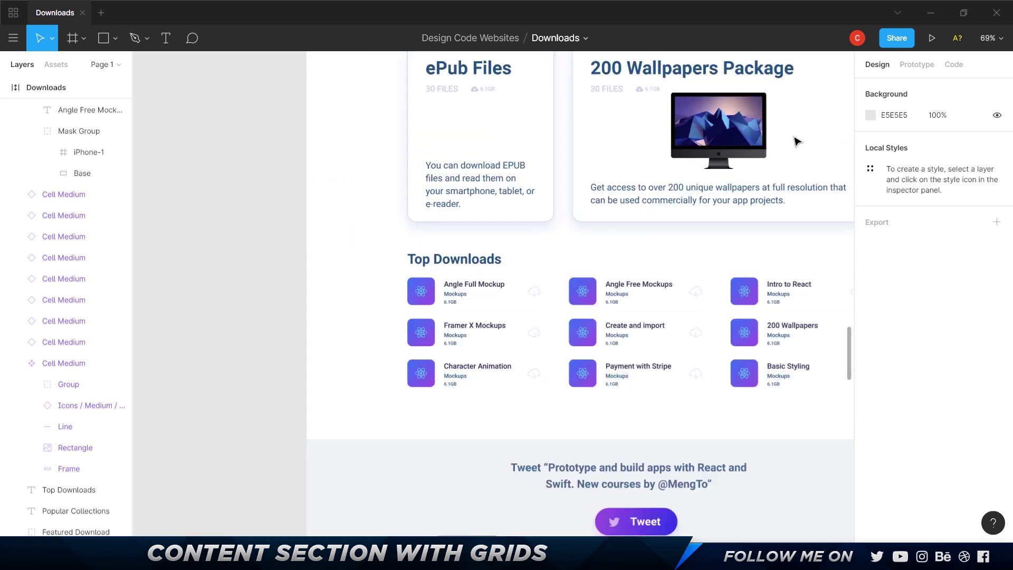
scroll(522, 190, "up", 2)
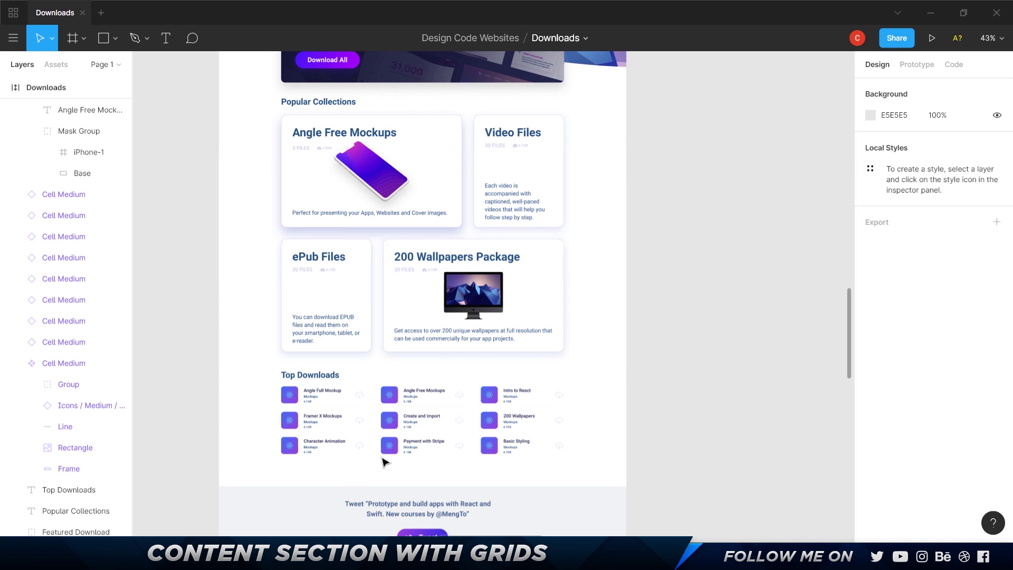
scroll(376, 478, "up", 5)
scroll(486, 461, "down", 2)
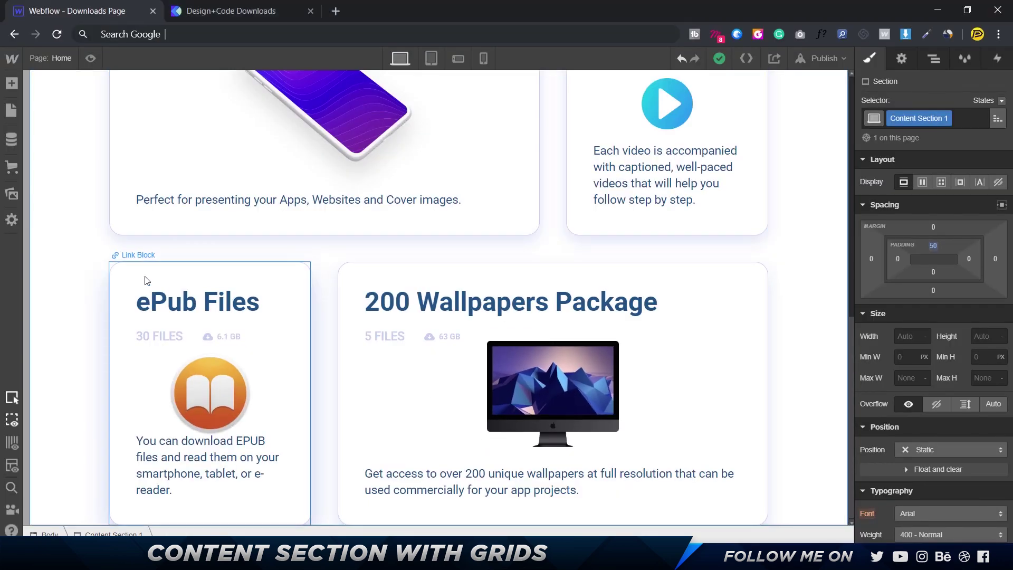
- Switch to Webflow and duplicate the Content Section 1 section so that its copy sits directly below the original
scroll(79, 317, "up", 10)
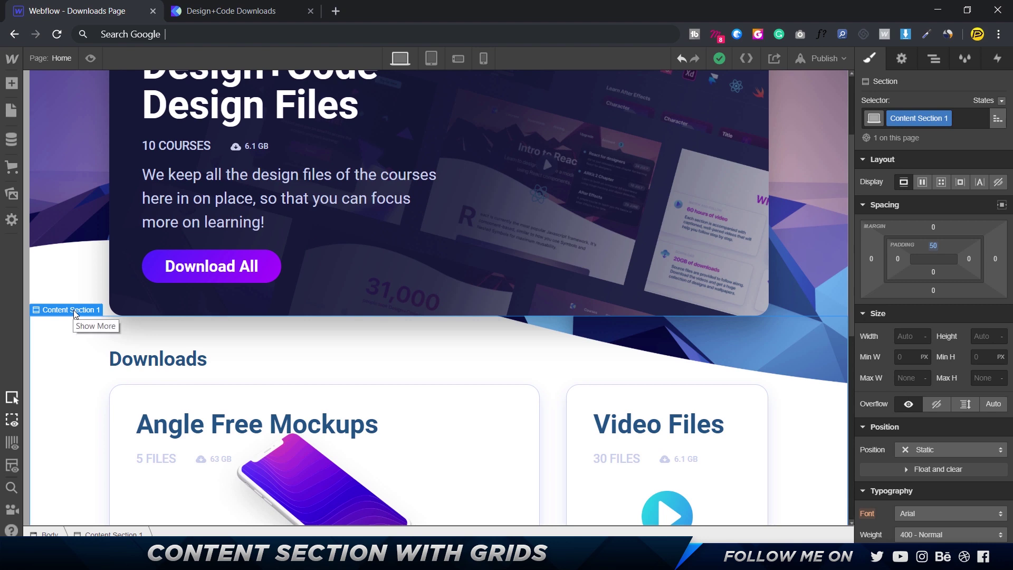
key("ctrl+d")
scroll(283, 350, "down", 4)
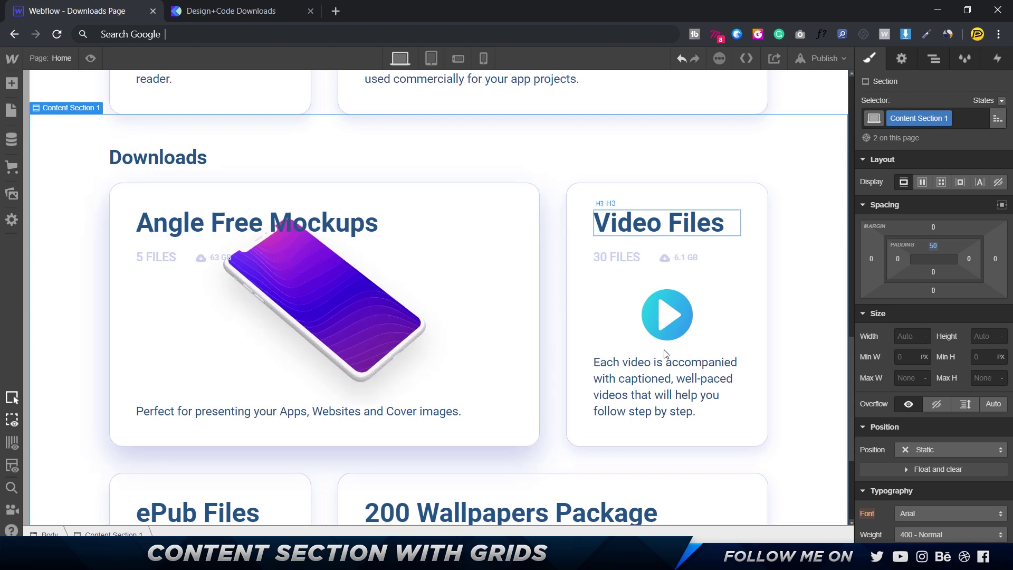
scroll(190, 320, "down", 4)
scroll(120, 269, "up", 5)
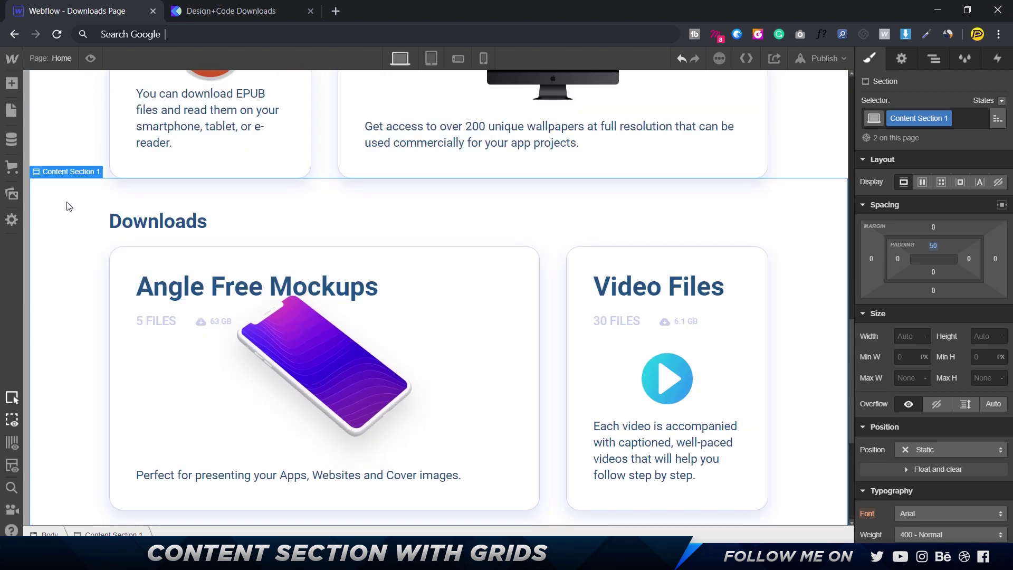
- Try to duplicate the copied section's class under the name Content Section 2
left_click(948, 119)
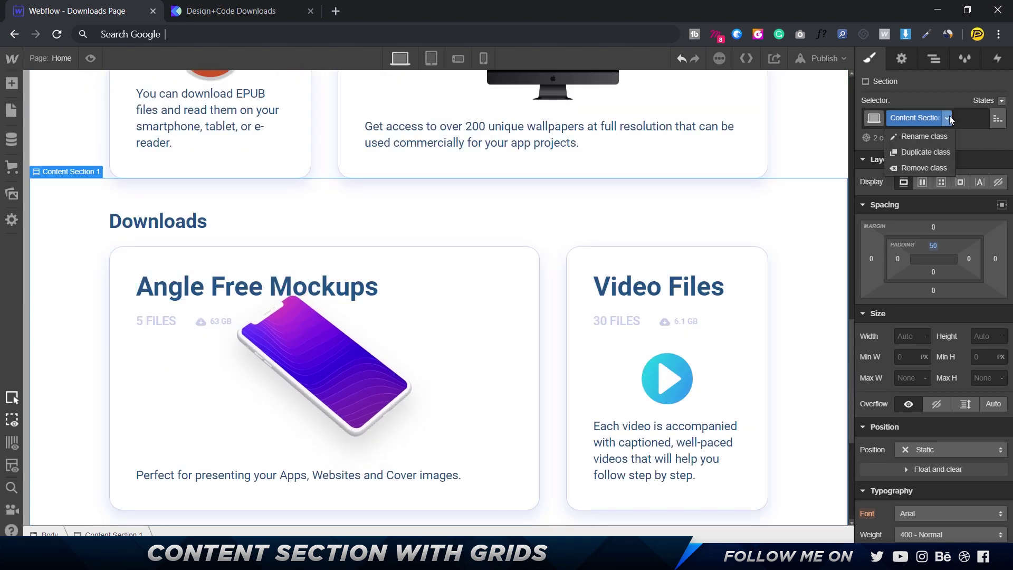
left_click(924, 151)
key("BackSpace")
key("BackSpace")
key("BackSpace")
key("BackSpace")
key("BackSpace")
key("BackSpace")
key("BackSpace")
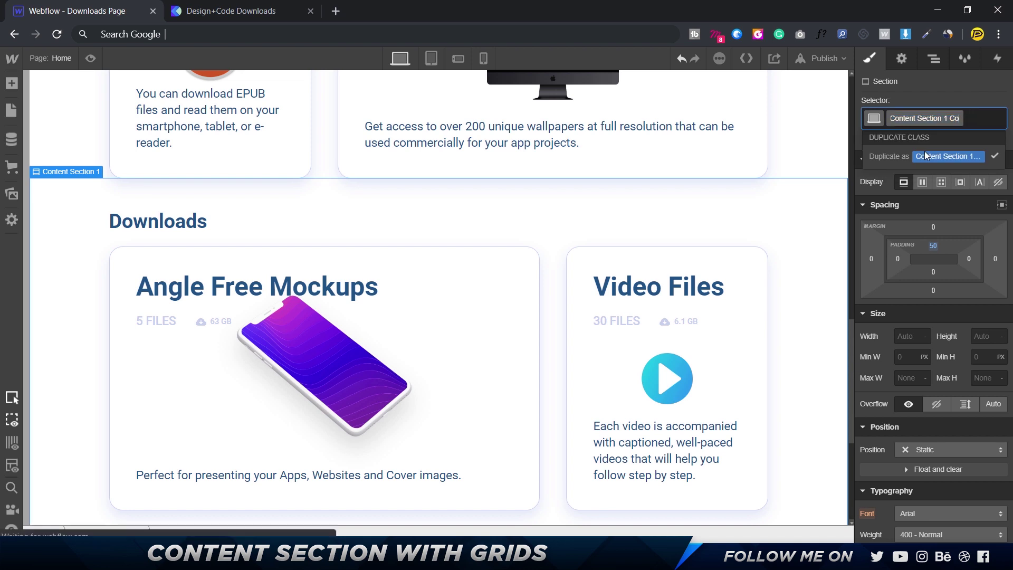
type("2")
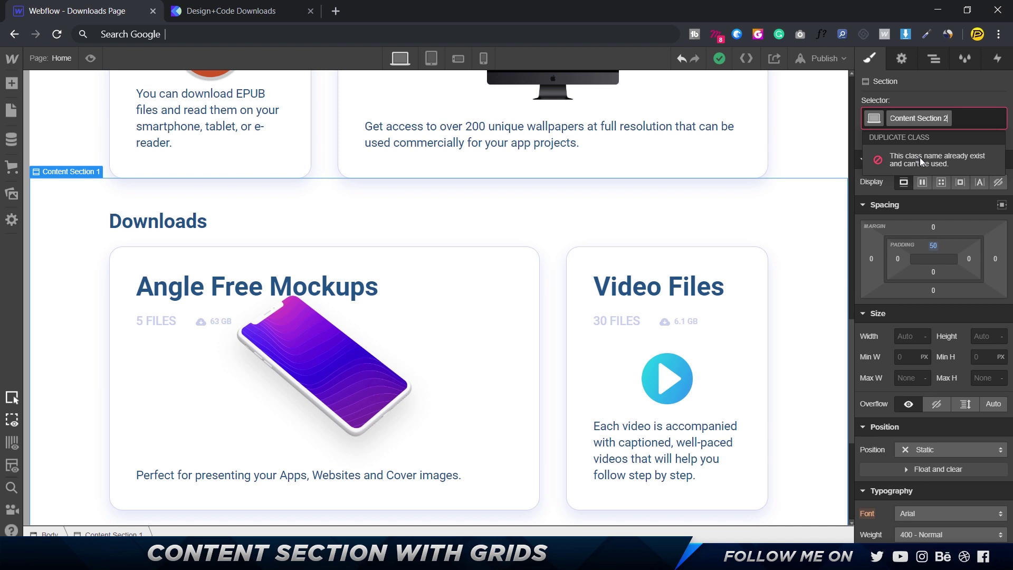
key("Escape")
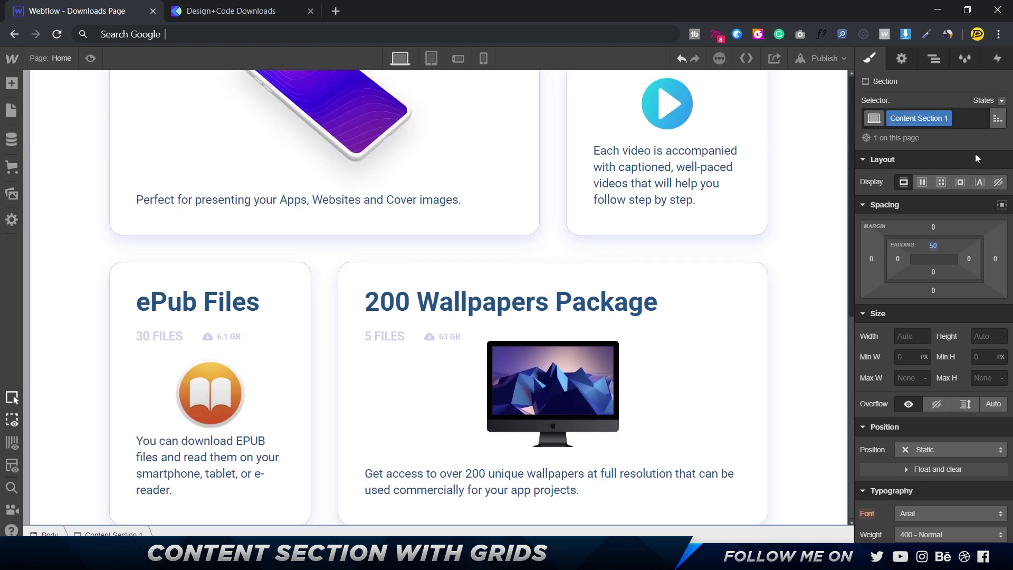
- Replace the copied section's Content Section 1 class with the existing Content Section 2 class
left_click(972, 119)
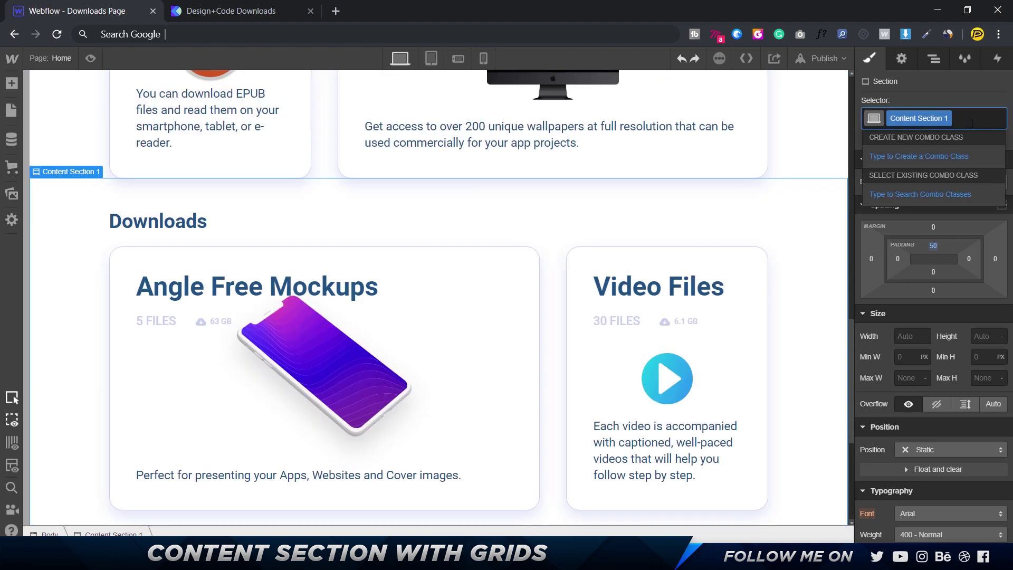
key("BackSpace")
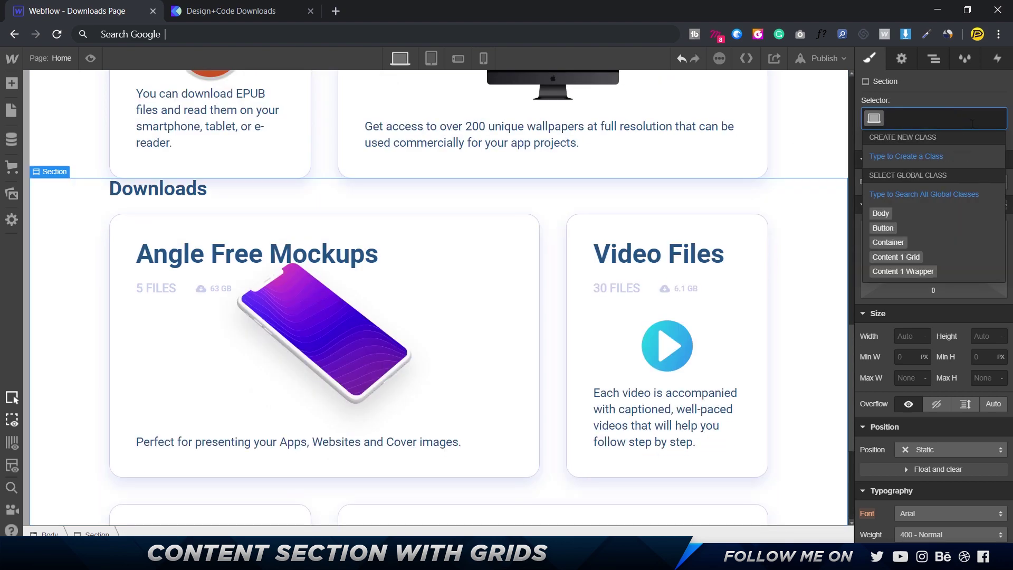
type("Con")
key("Down")
key("Down")
key("Down")
key("Down")
key("Down")
key("Down")
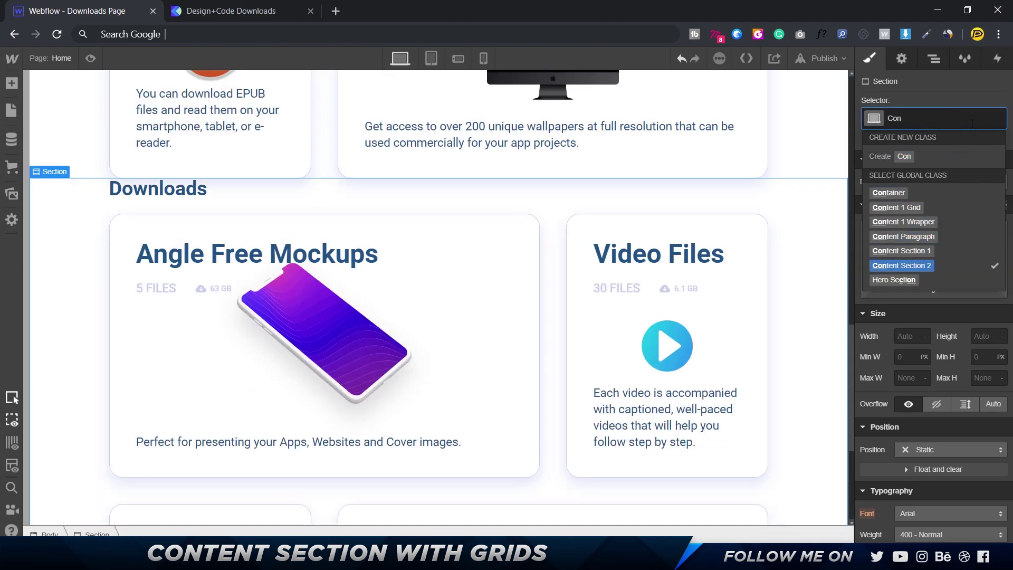
key("Return")
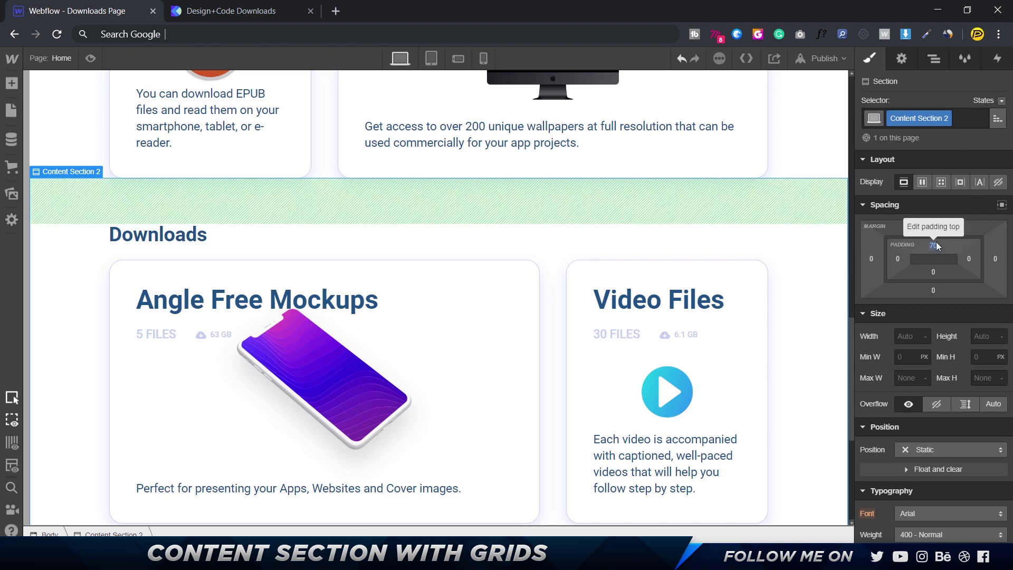
- Set the top padding of the original Content Section 1 to 70 px
scroll(406, 211, "up", 10)
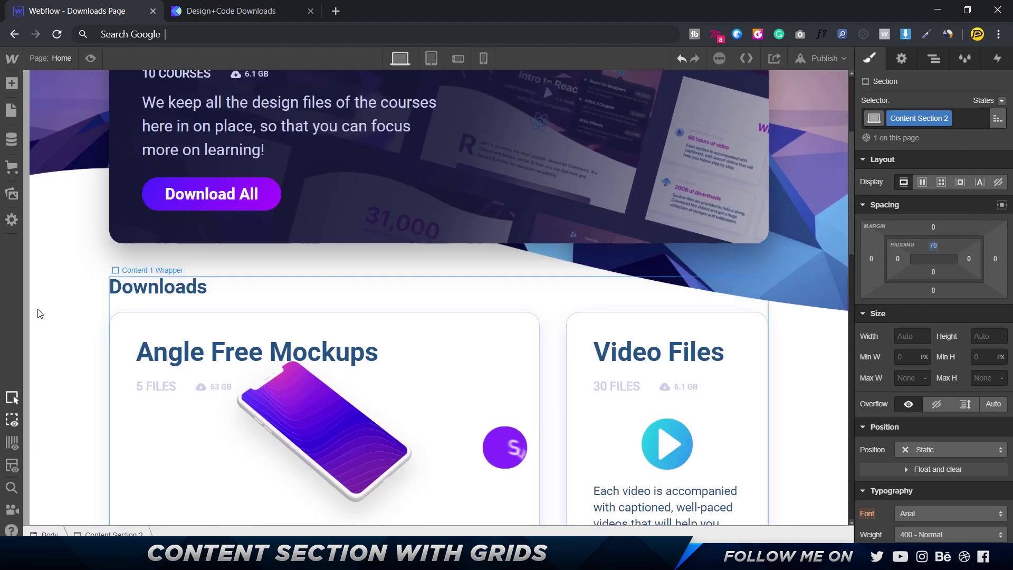
left_click(63, 272)
left_click(932, 245)
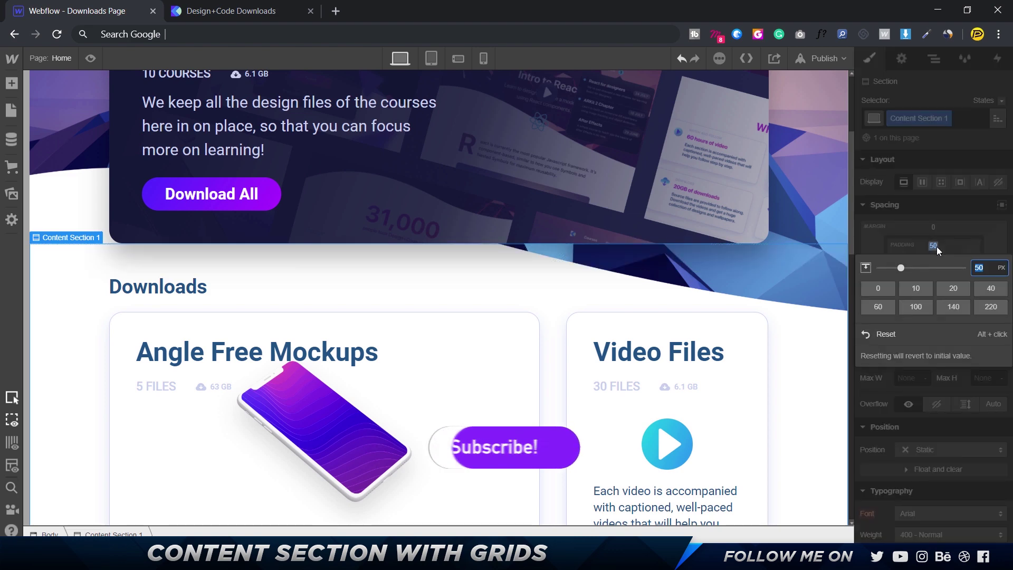
type("70")
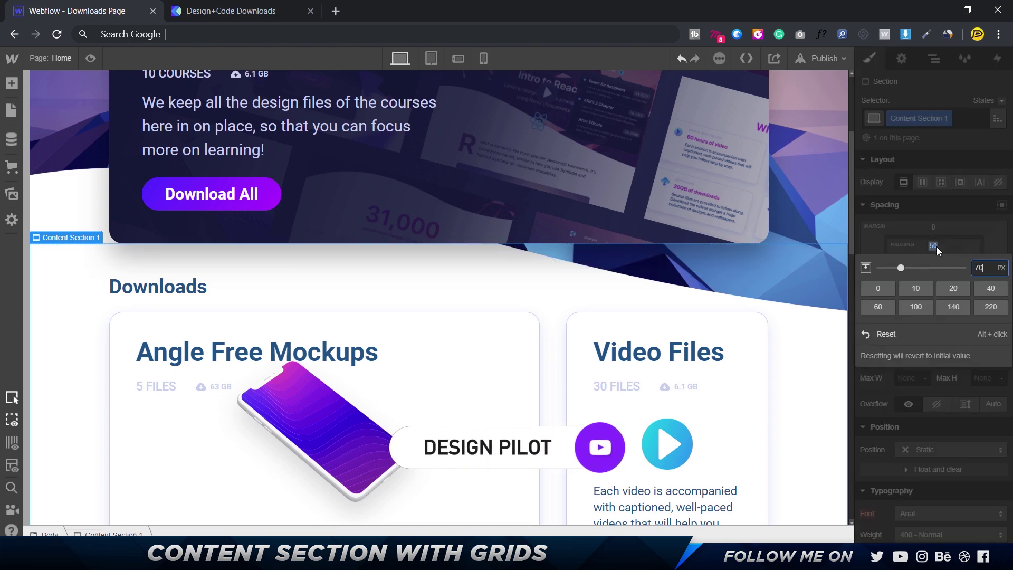
key("Return")
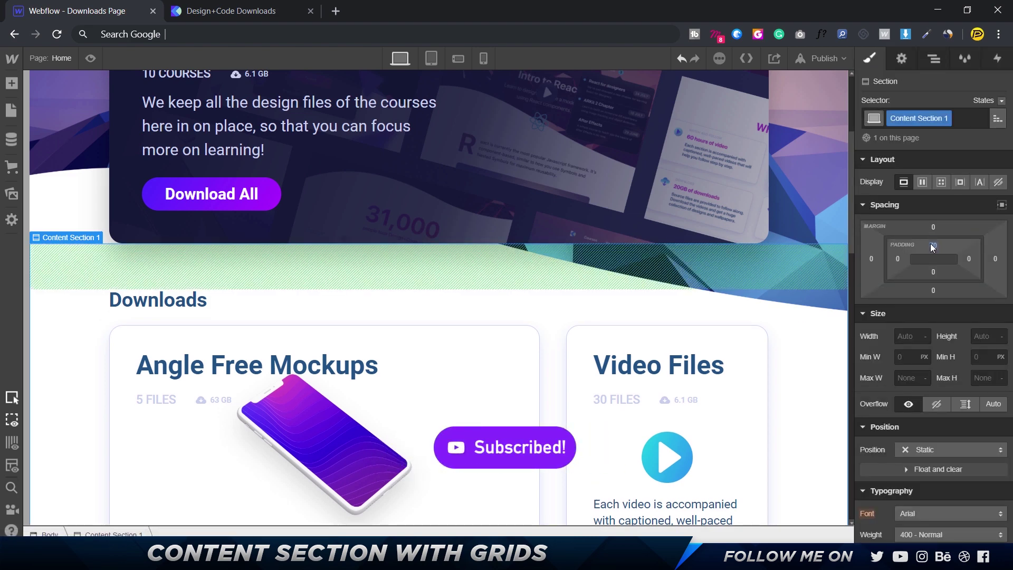
- Duplicate the class of the copied section's wrapper as Content 2 Wrapper
scroll(300, 258, "down", 10)
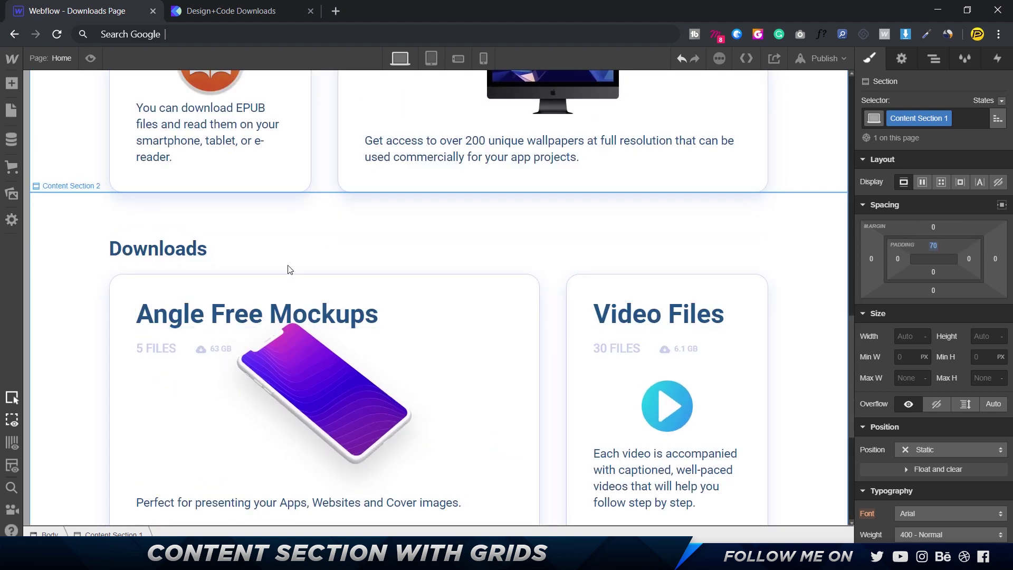
left_click(290, 267)
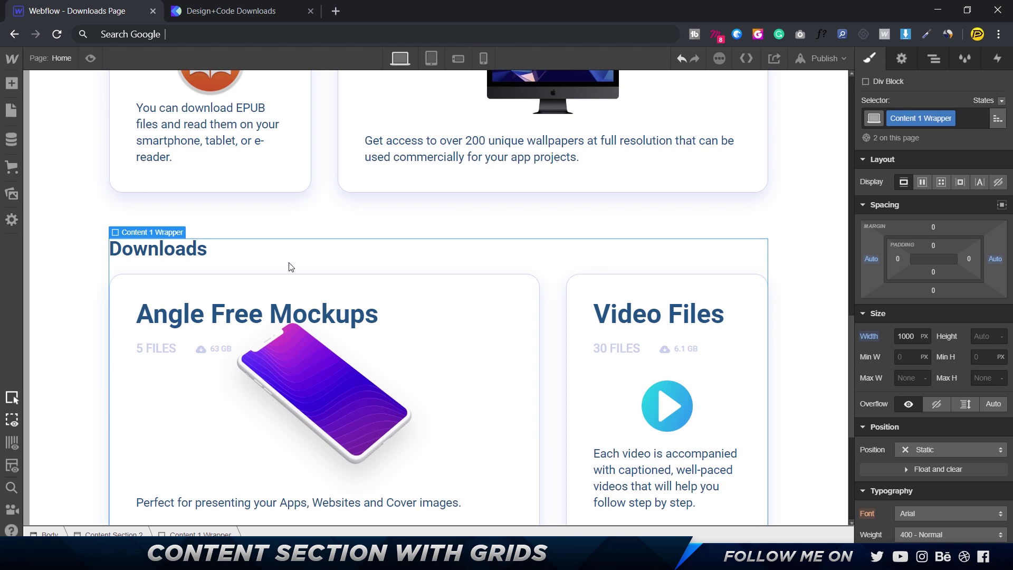
left_click(946, 121)
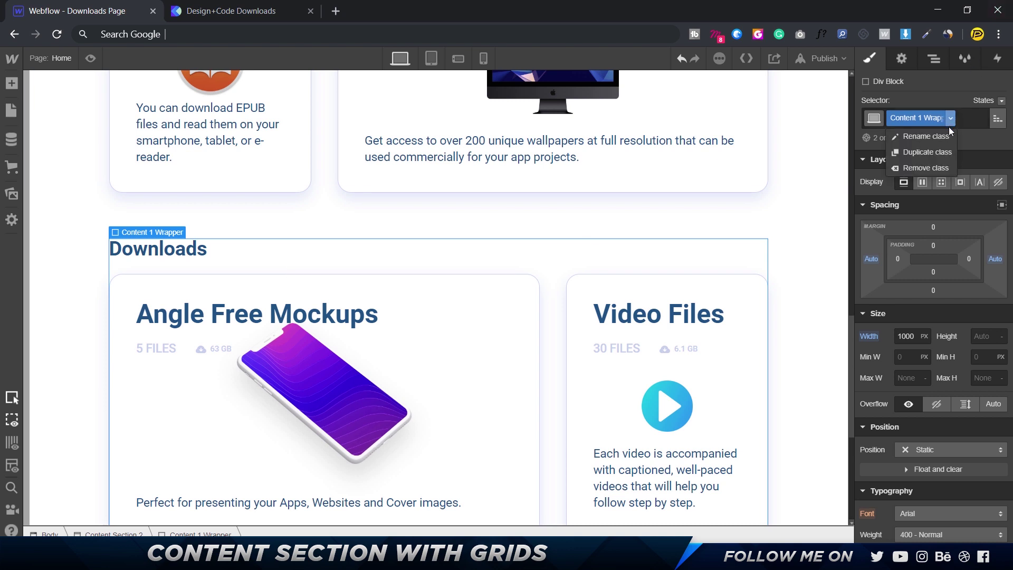
left_click(938, 151)
key("End")
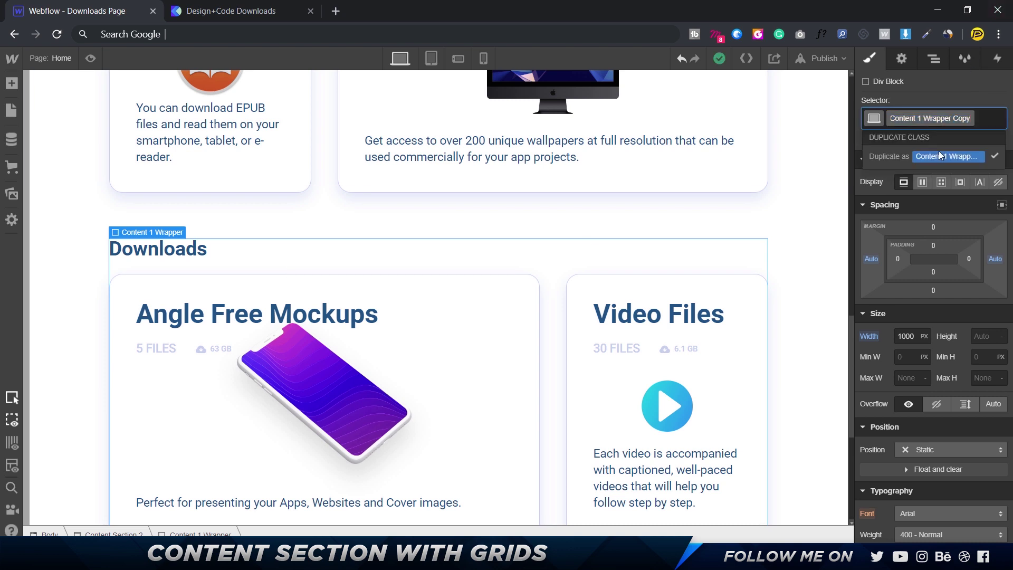
key("BackSpace")
key("BackSpace")
key("BackSpace")
key("BackSpace")
key("BackSpace")
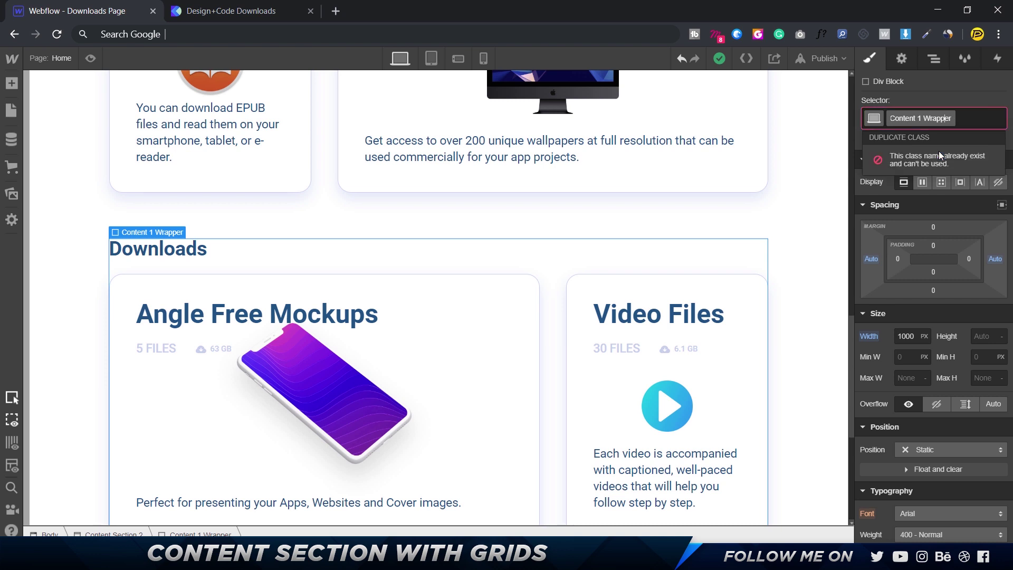
key("BackSpace")
type("2")
key("Return")
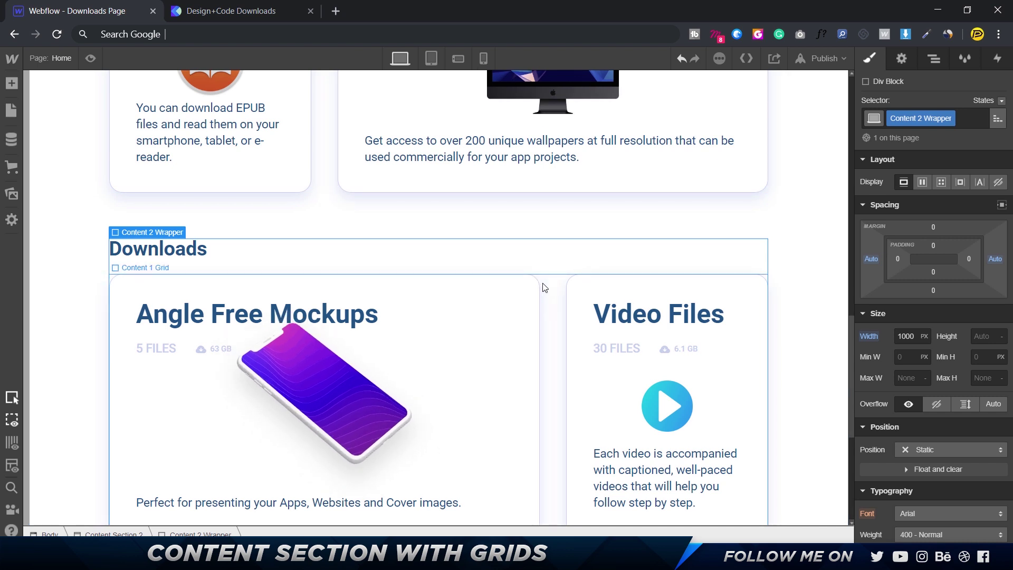
- Check the heading text in the Figma design and change the copied section's heading to Top Downloads
left_click(539, 255)
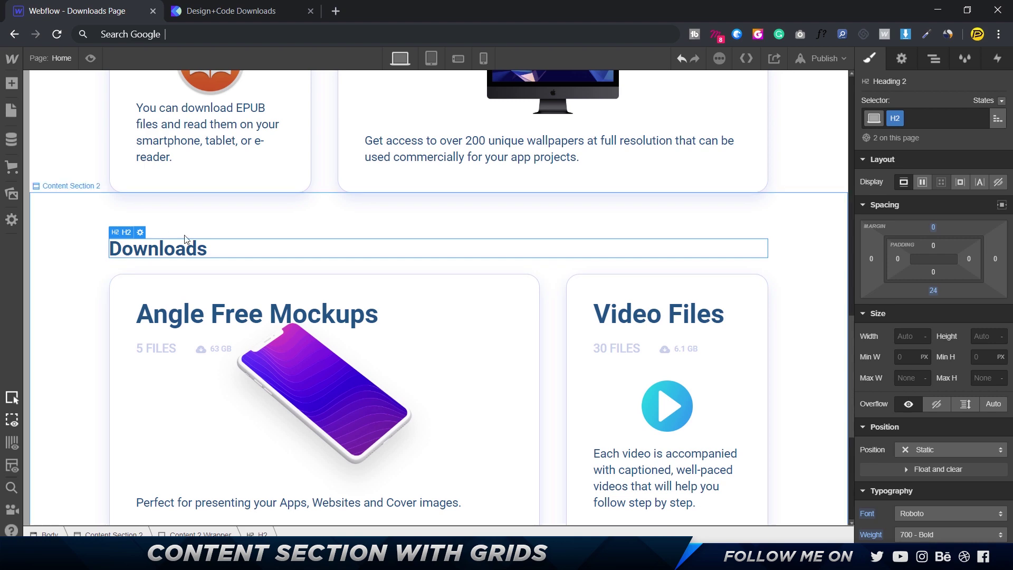
key("alt+Tab")
scroll(293, 305, "up", 6)
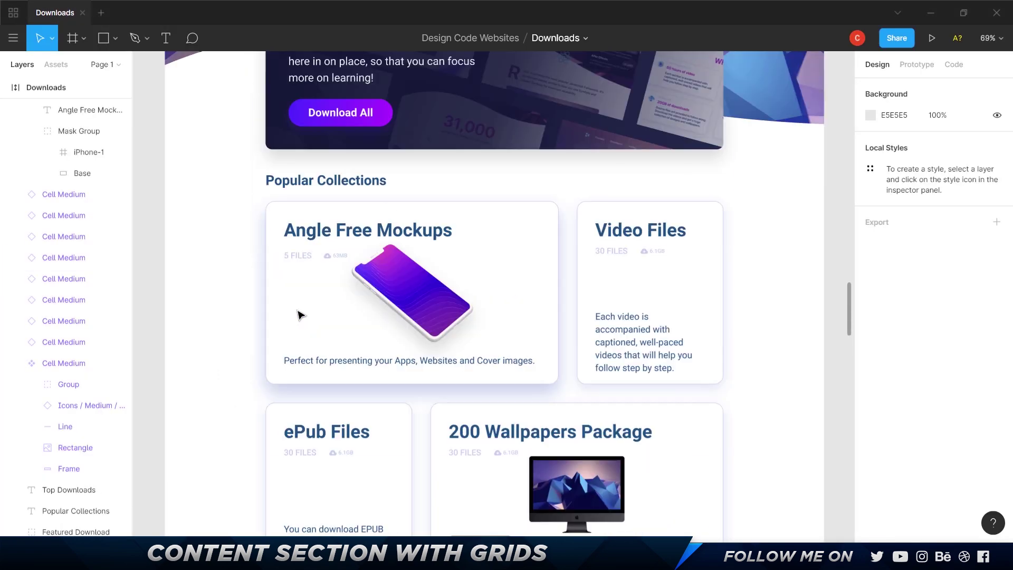
key("alt+Tab")
key("ctrl+z")
key("ctrl+z")
key("ctrl+z")
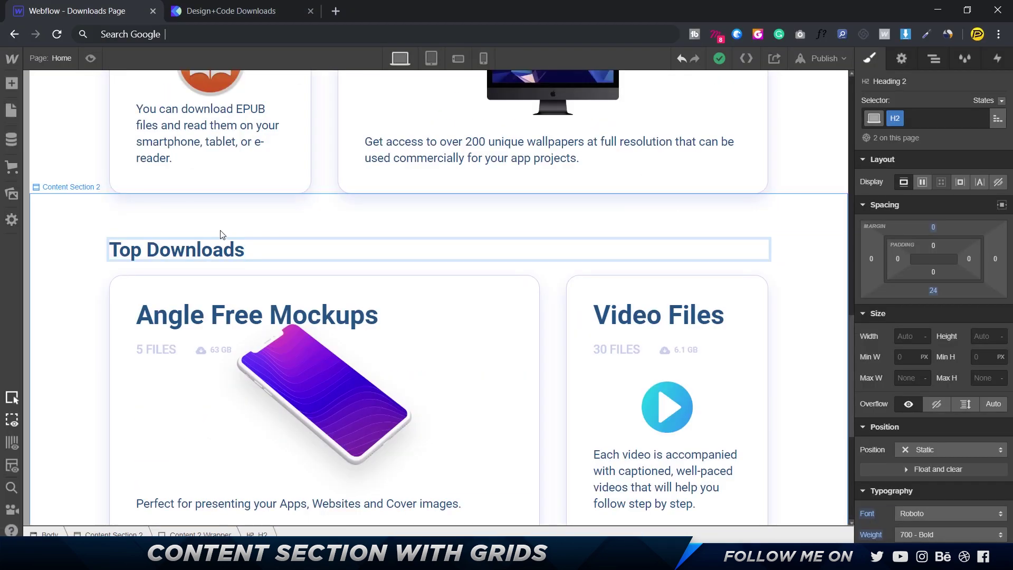
left_click(150, 228)
key("ctrl+shift+z")
- Check the Figma design again and change the first content section's Downloads heading to Popular Collections
key("alt+Tab")
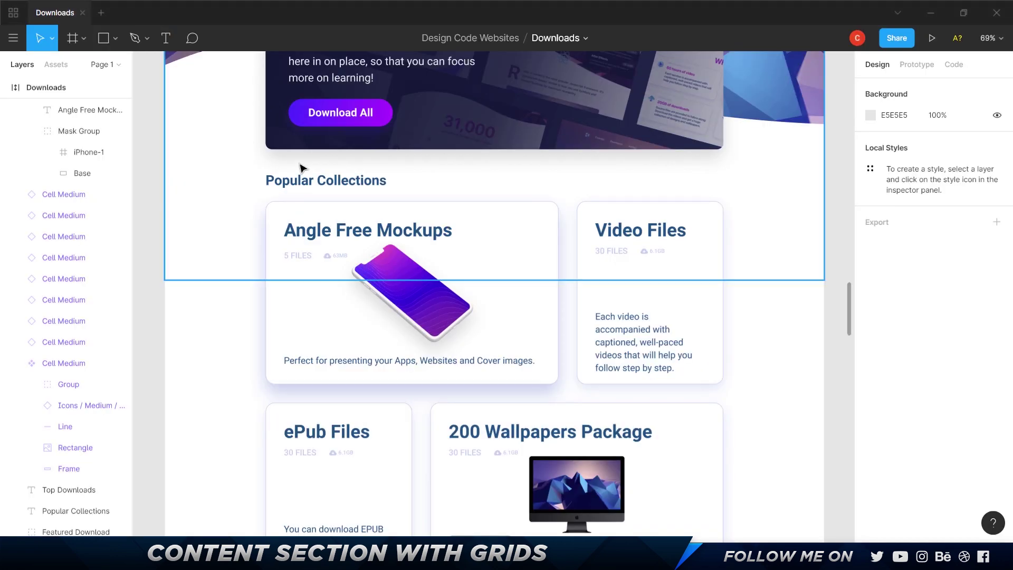
key("alt+Tab")
left_click(161, 163)
double_click(160, 163)
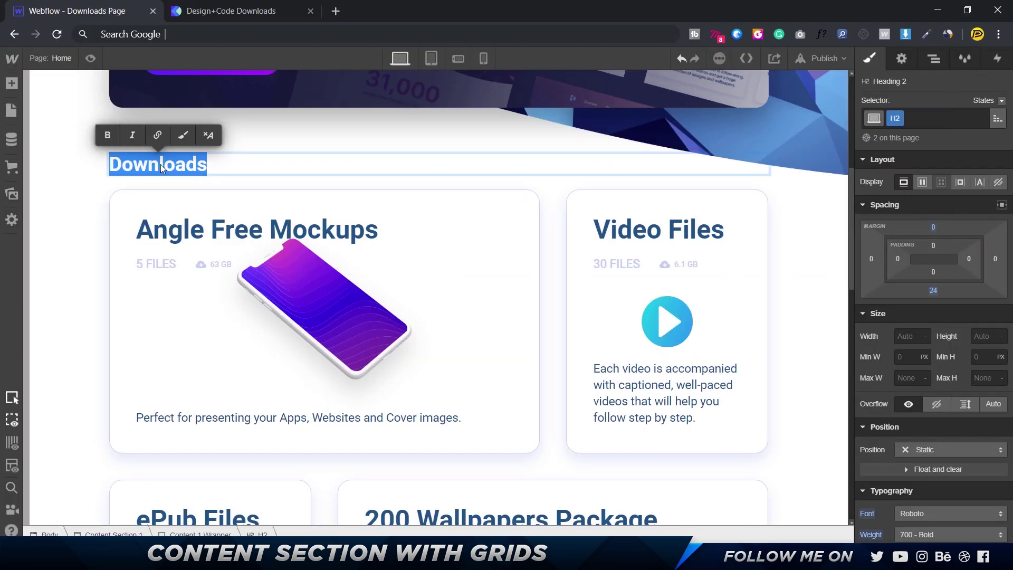
type("Popular Collections")
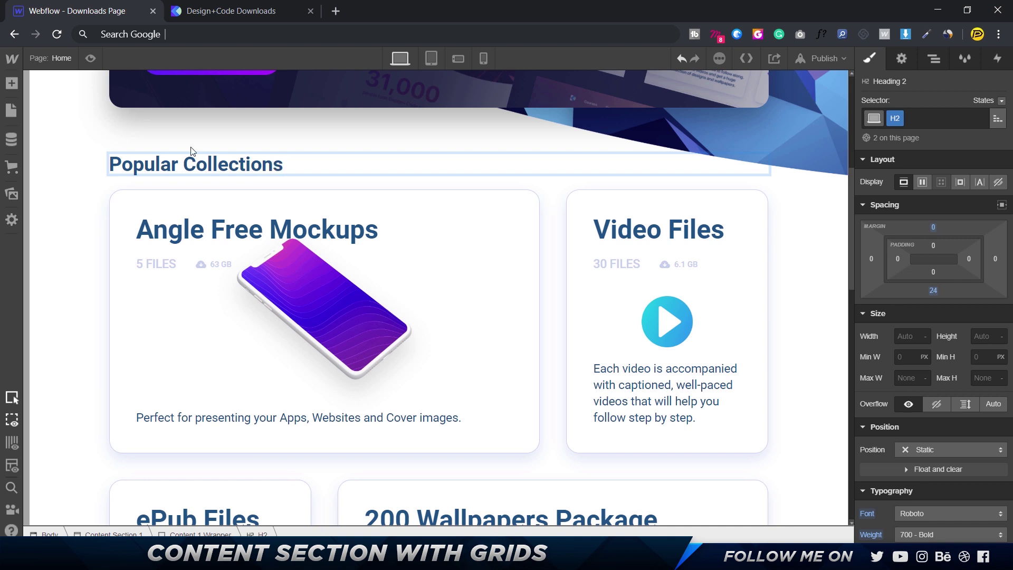
- Duplicate the class of the grid under the Top Downloads heading as Content 2 Grid
scroll(551, 190, "down", 8)
left_click(550, 189)
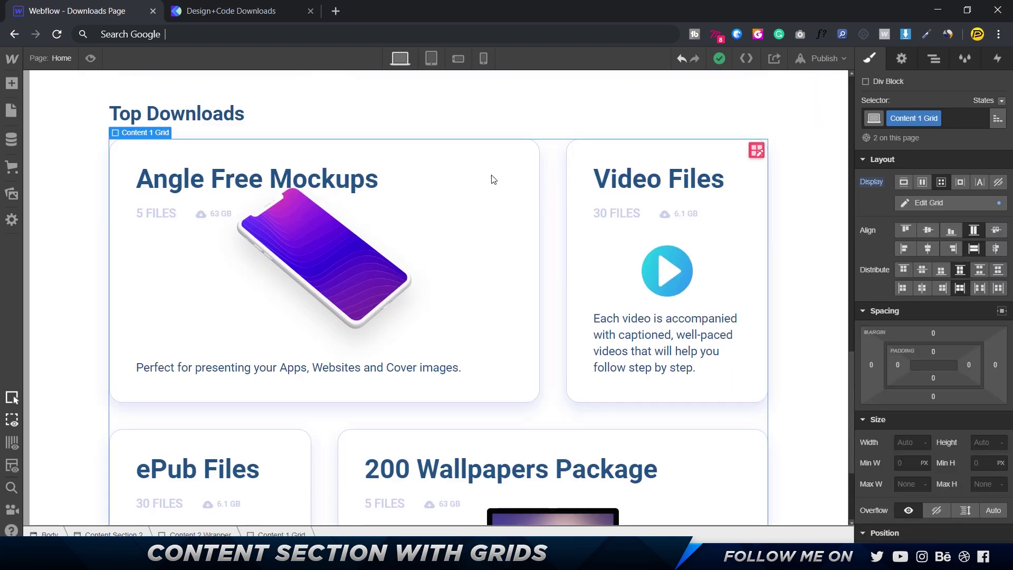
left_click(936, 118)
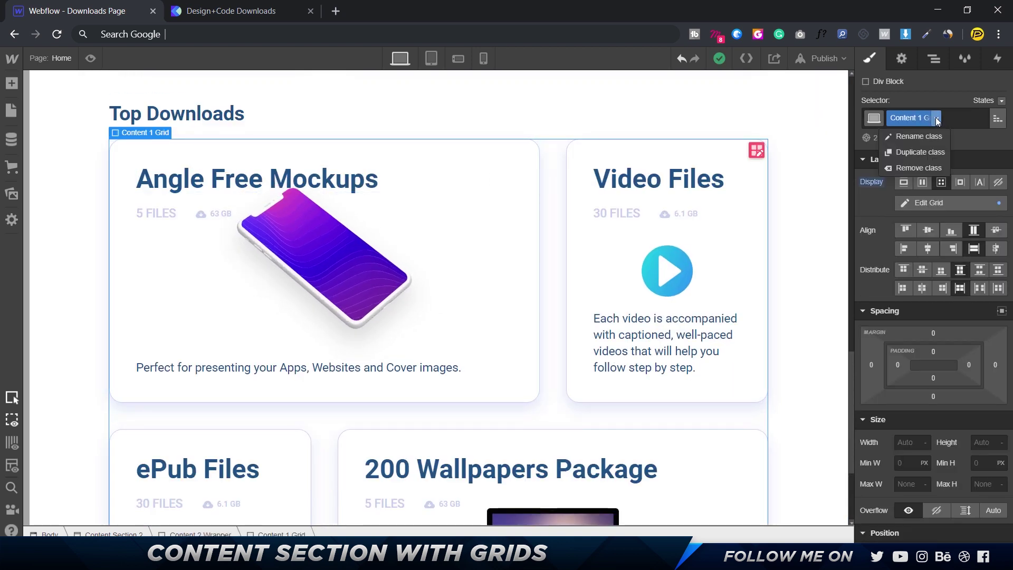
left_click(917, 151)
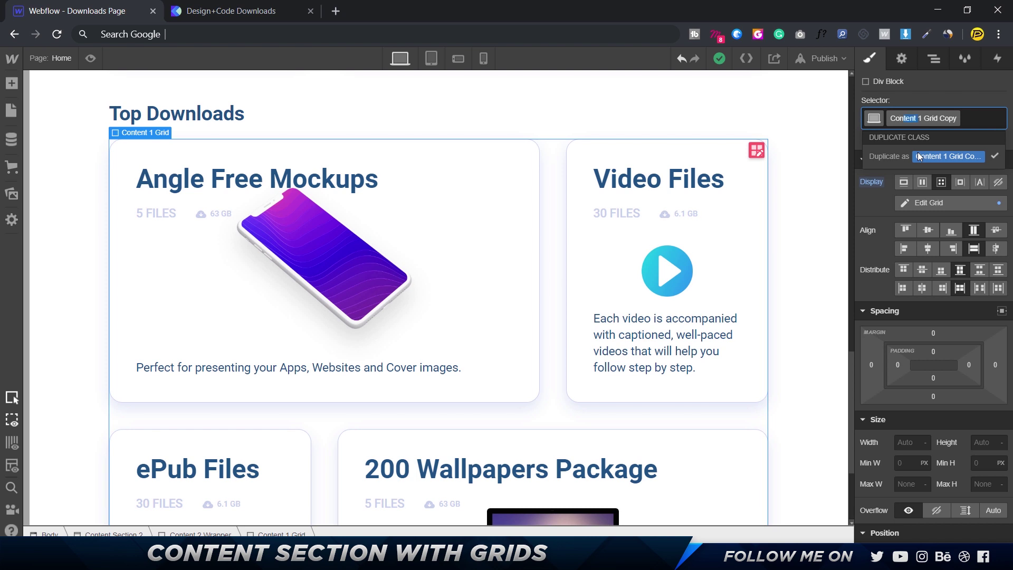
key("BackSpace")
key("BackSpace")
key("BackSpace")
key("BackSpace")
key("BackSpace")
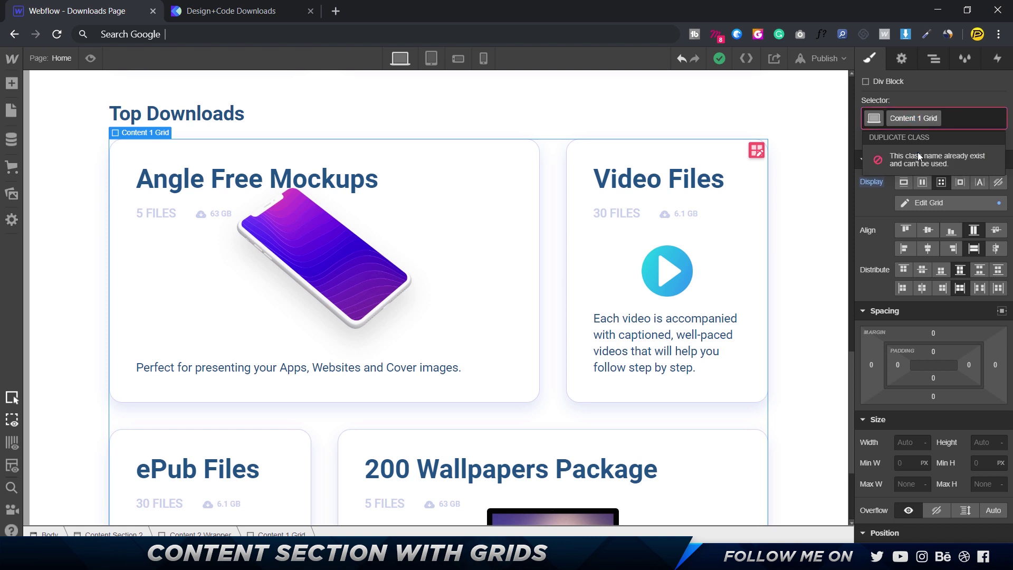
key("BackSpace")
type("2")
key("Return")
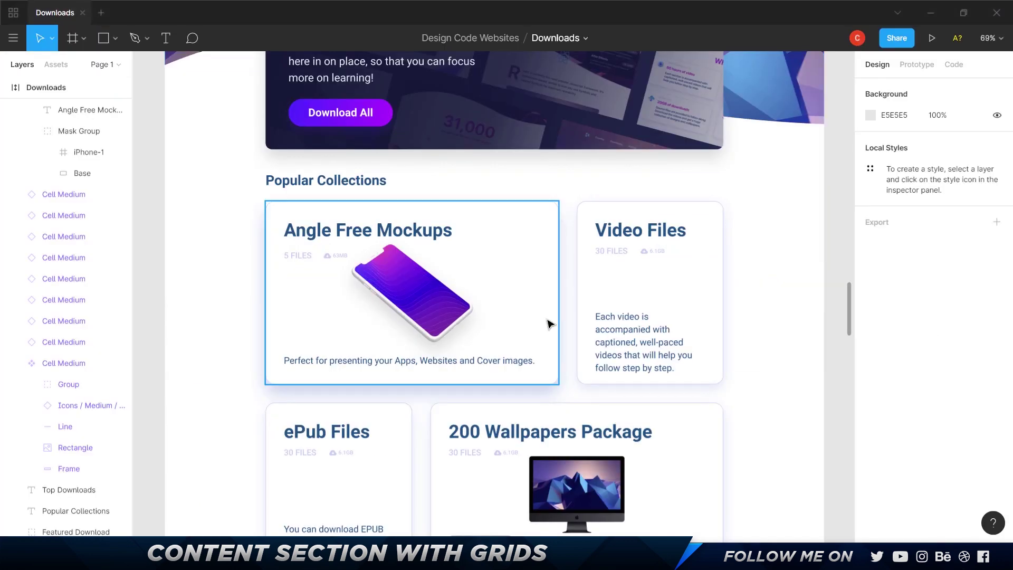
- Add a third row to the Top Downloads grid (Content 2 Grid) and set its row gap to 0 px
scroll(549, 323, "down", 10)
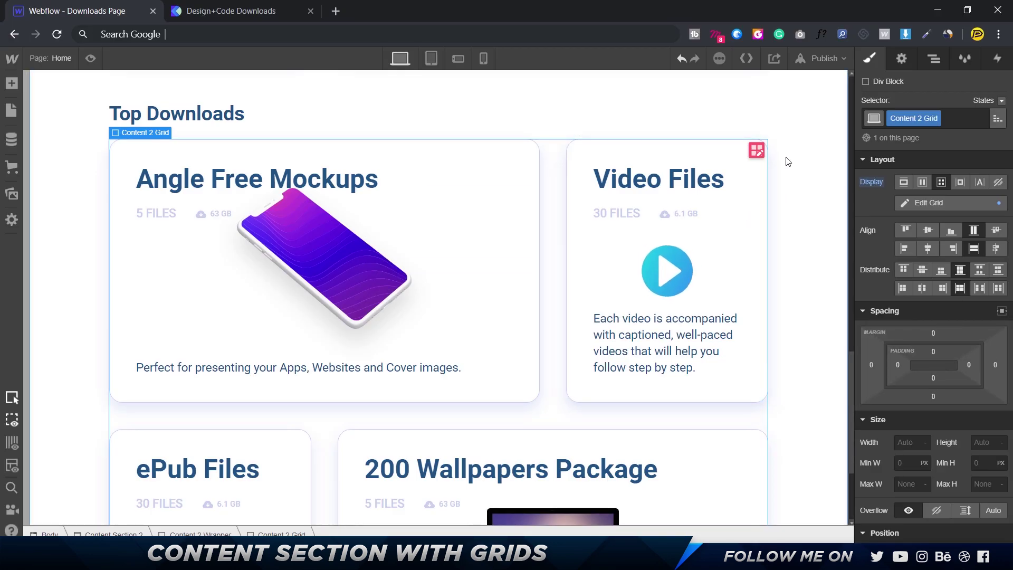
left_click(757, 150)
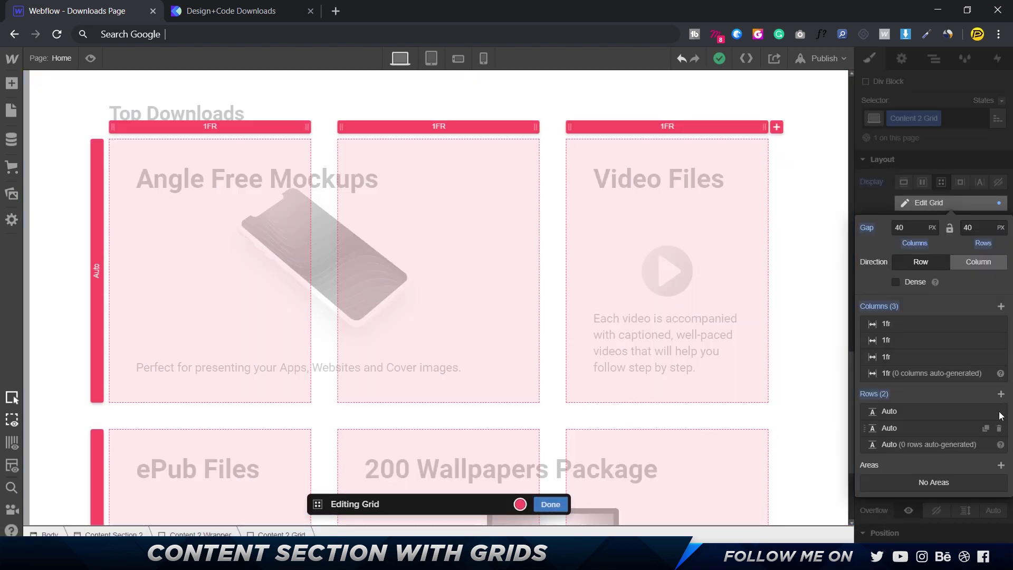
left_click(1000, 394)
scroll(513, 339, "down", 5)
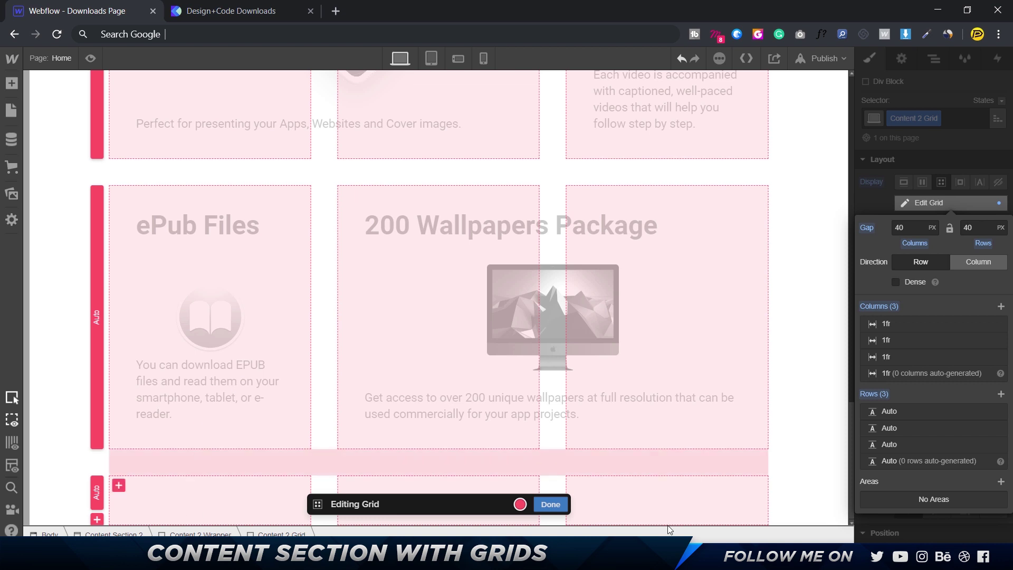
scroll(380, 224, "up", 3)
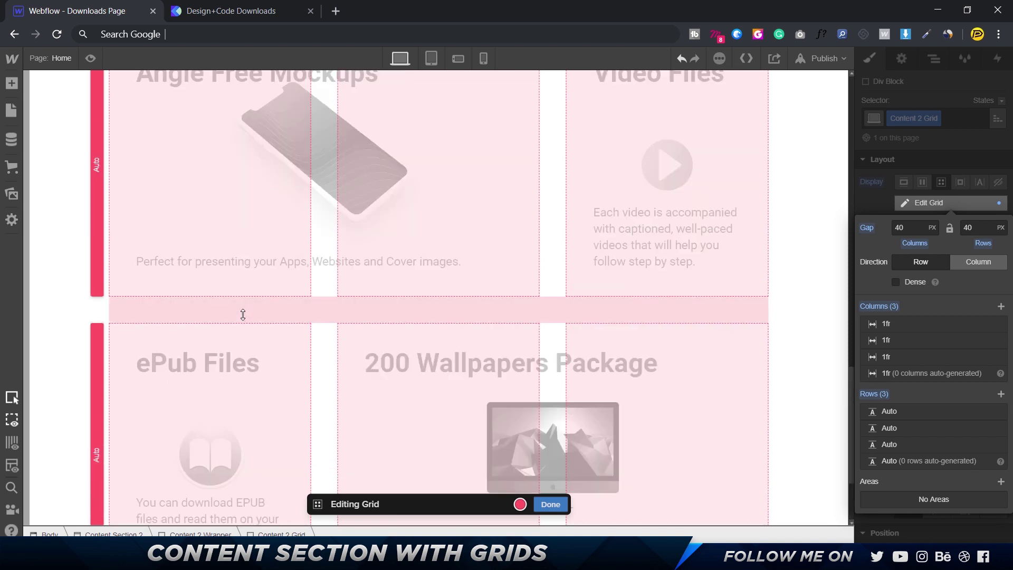
left_click(990, 224)
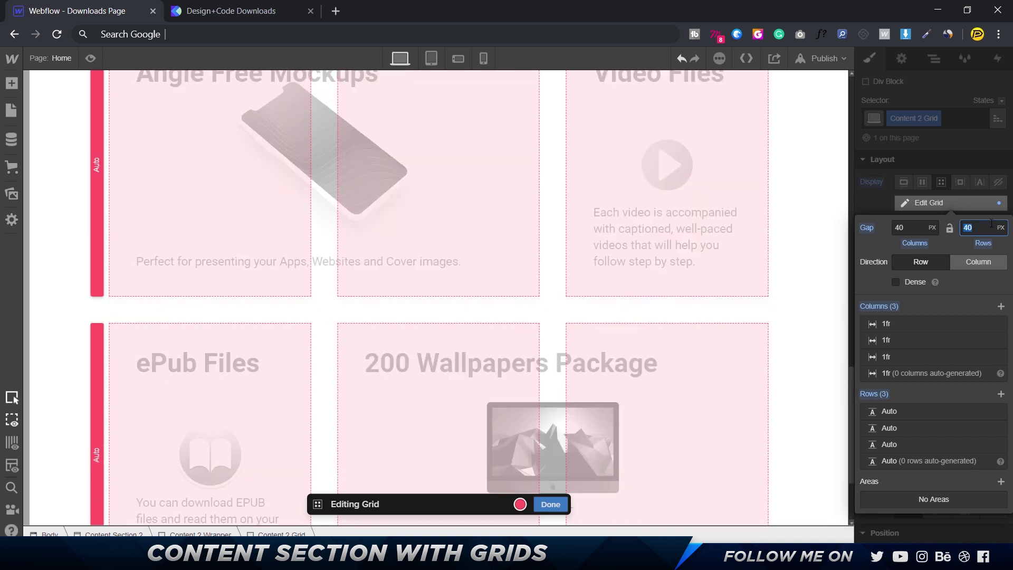
type("0")
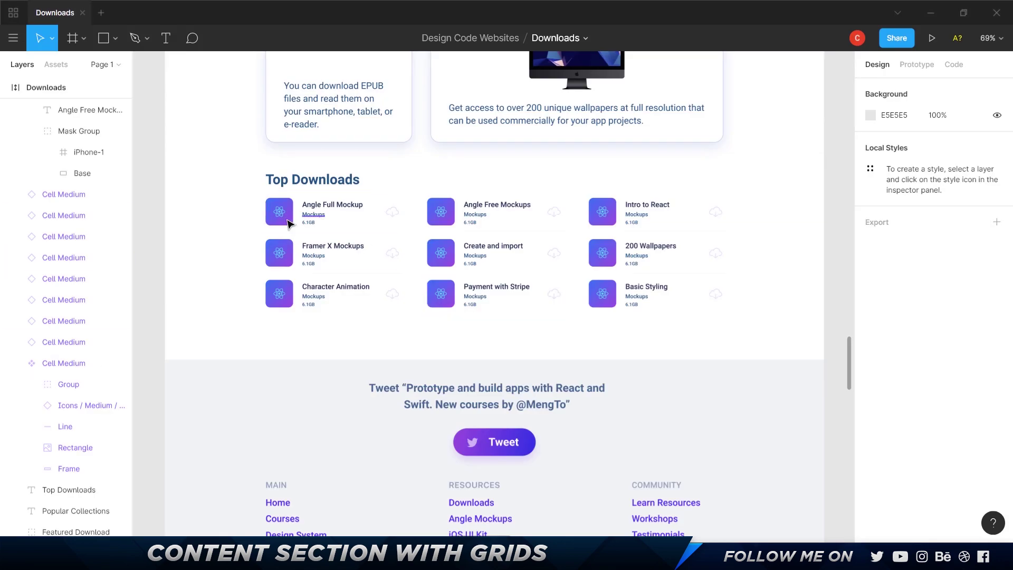
- Check the spacing of the Top Downloads cells in the Figma design, and set the Content 2 Grid column gap to 50 px in Webflow
scroll(291, 224, "up", 3)
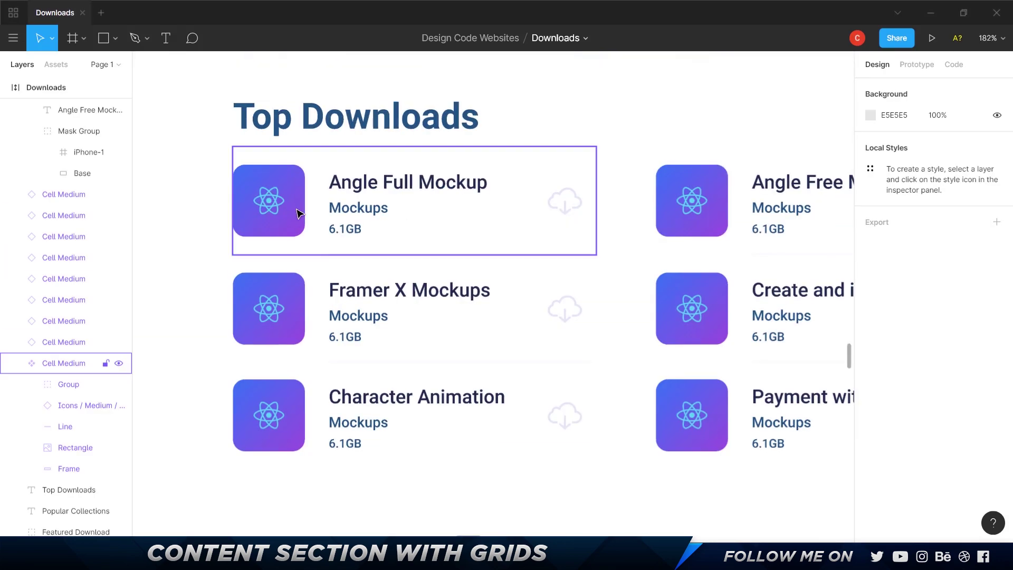
left_click(314, 203)
left_click(335, 291)
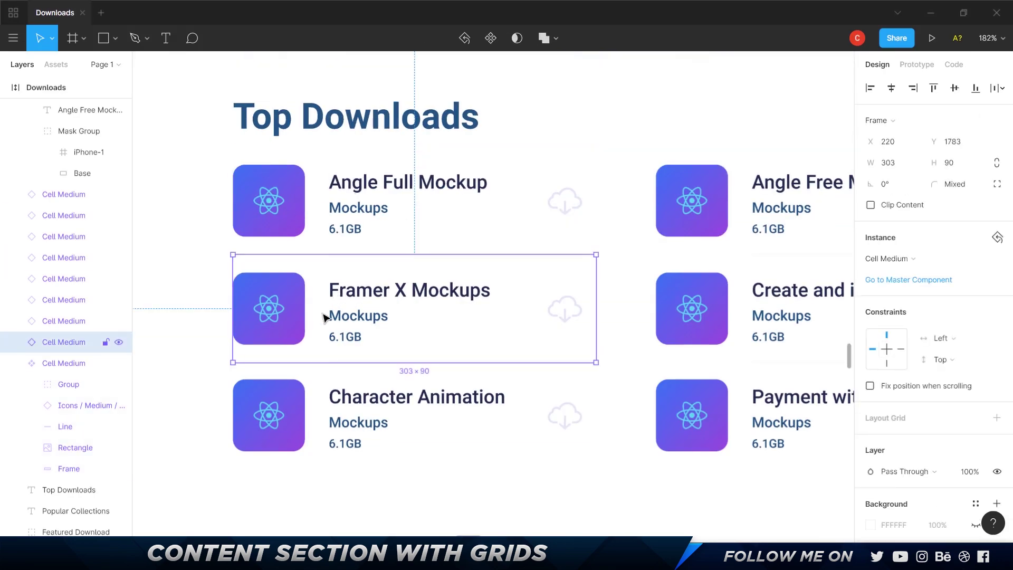
left_click(681, 199)
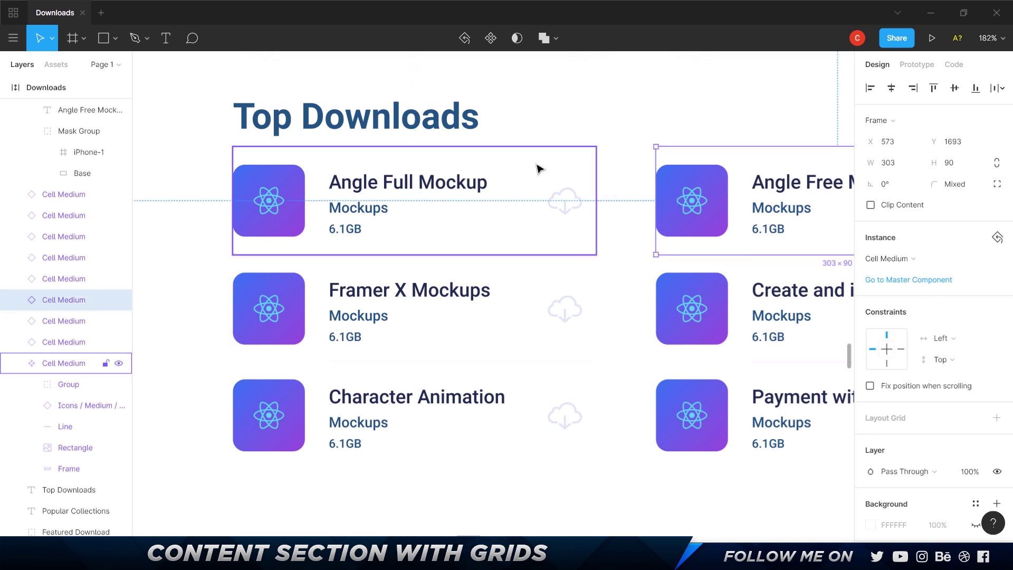
key("alt+Tab")
left_click(912, 227)
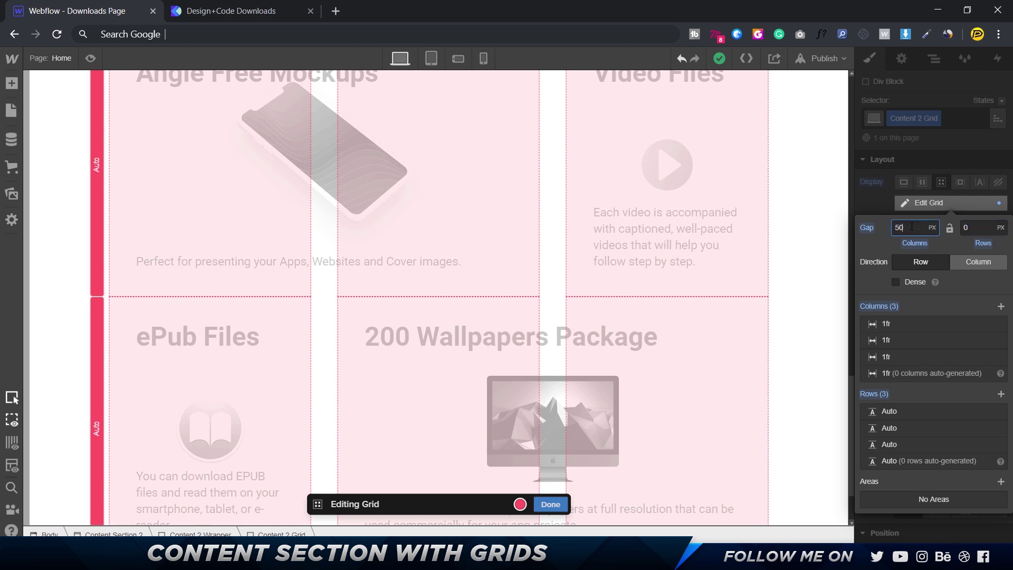
key("Return")
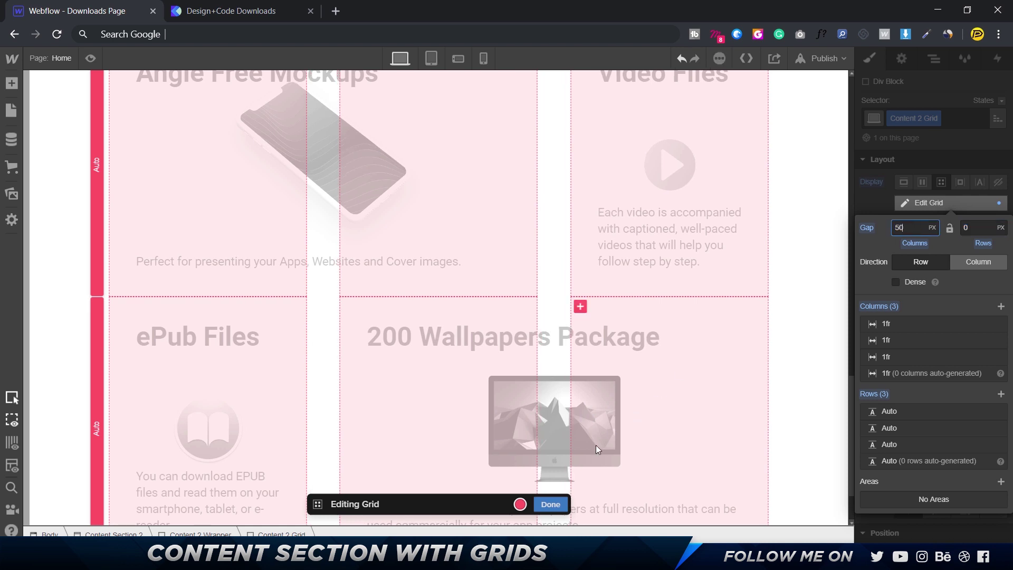
left_click(550, 504)
- Delete the copied link block cards from the Content 2 Grid, keeping the cards under Popular Collections
left_click_drag(416, 216, 421, 309)
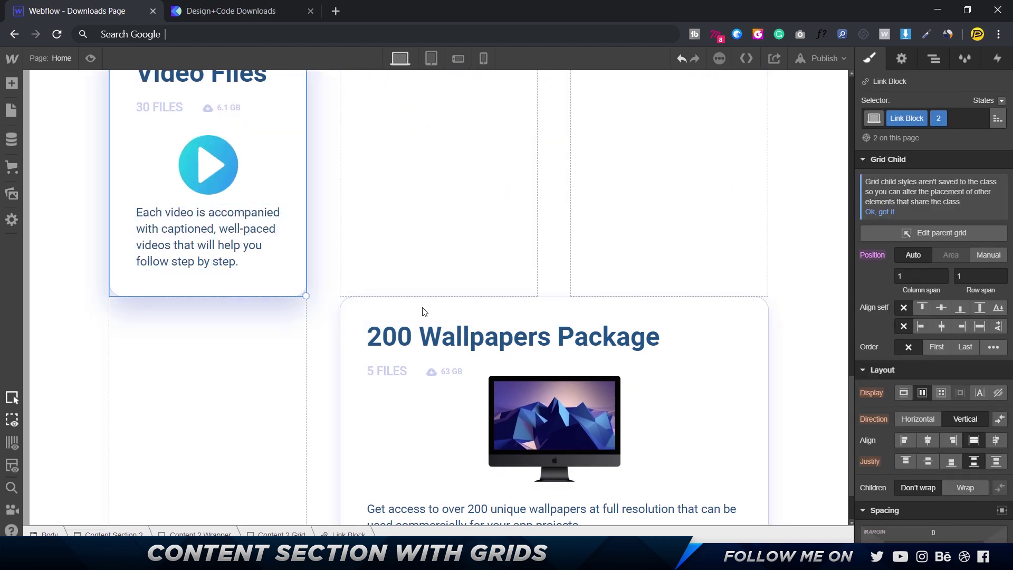
scroll(547, 314, "down", 6)
left_click(728, 412)
left_click(751, 466)
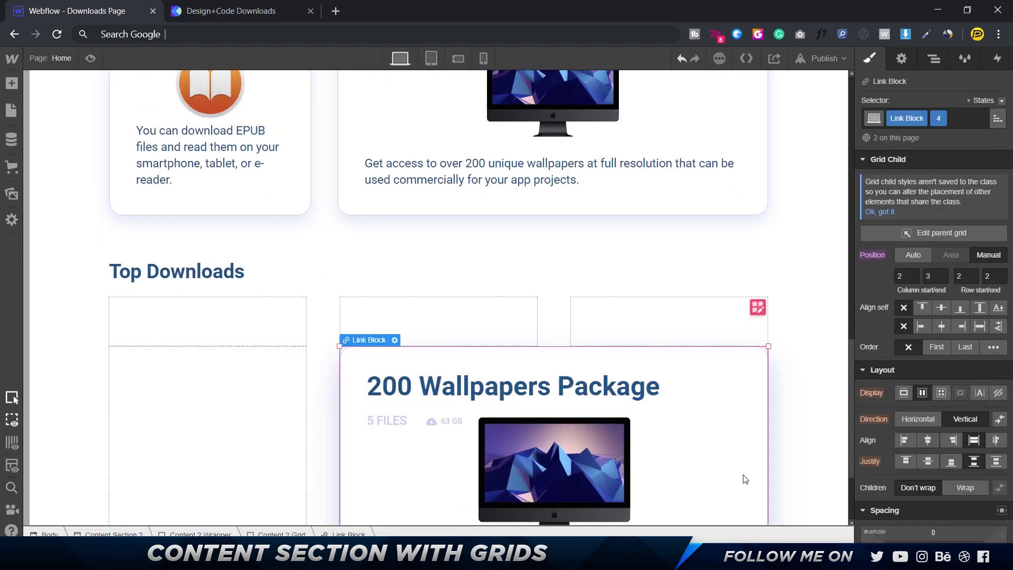
key("Delete")
scroll(251, 355, "up", 3)
scroll(505, 368, "up", 7)
scroll(334, 293, "up", 3)
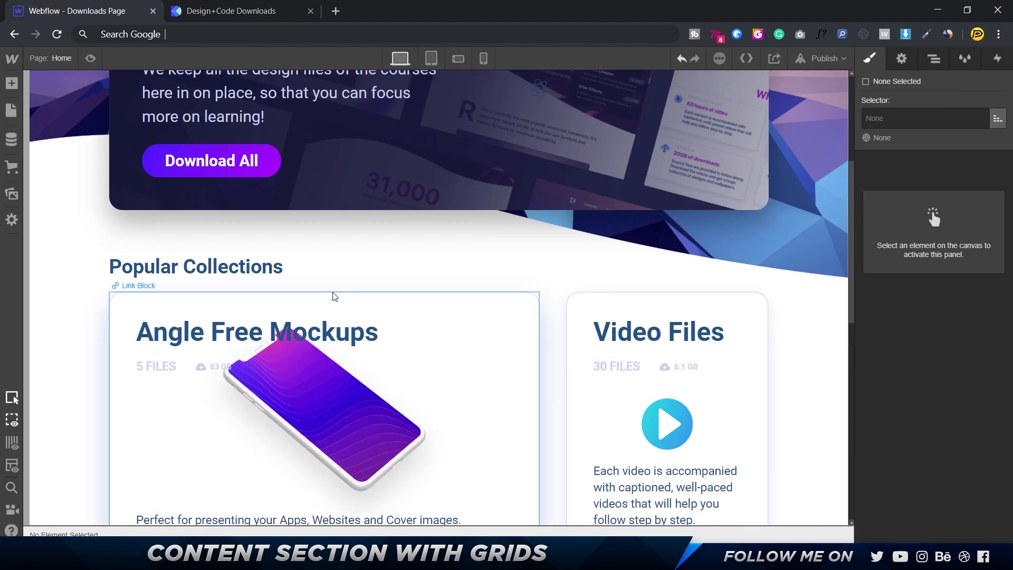
scroll(317, 237, "down", 5)
scroll(168, 181, "up", 3)
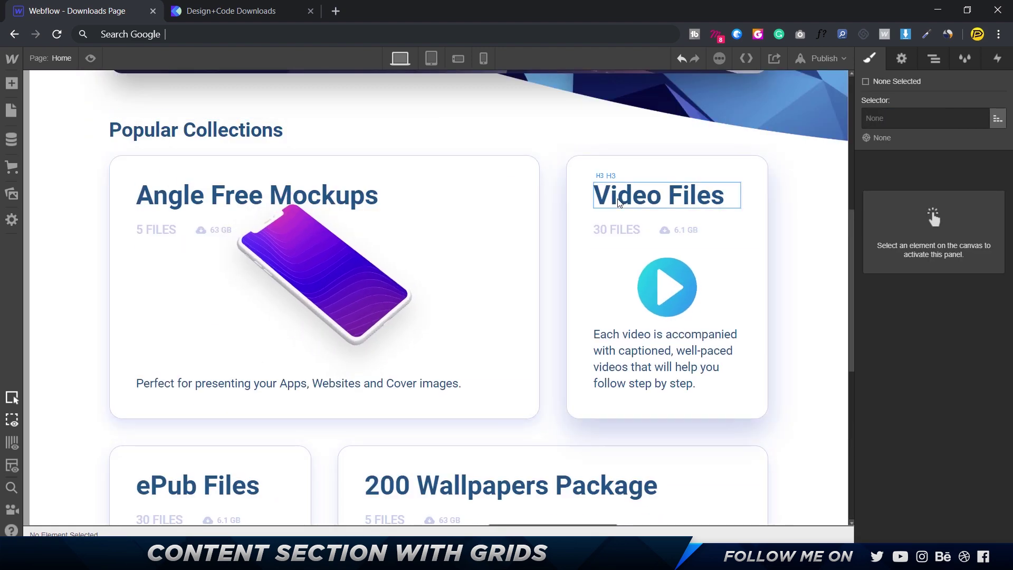
scroll(679, 315, "down", 8)
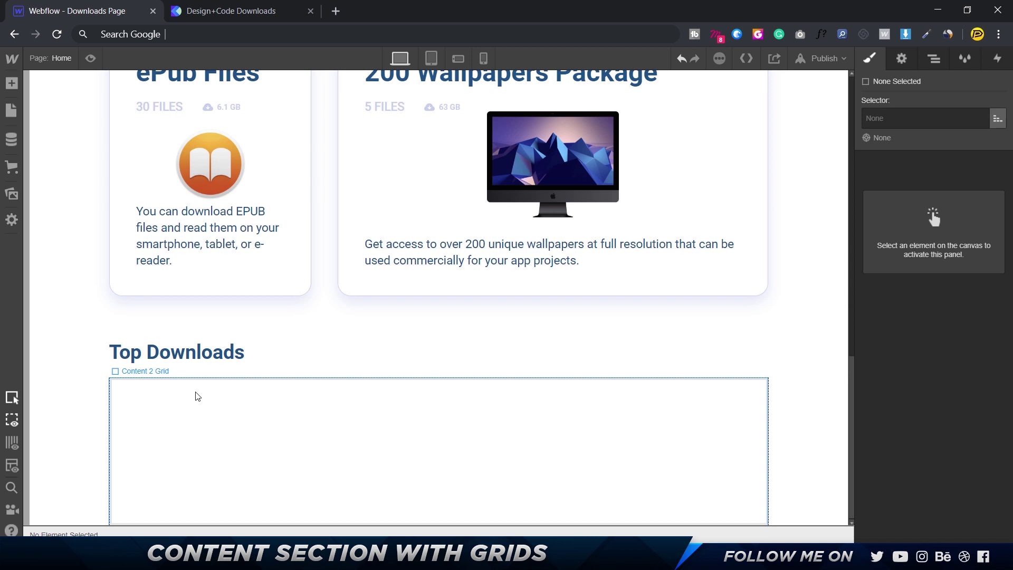
- Check the cell layout in Figma and add a div block to the empty Content 2 Grid in Webflow
left_click(197, 397)
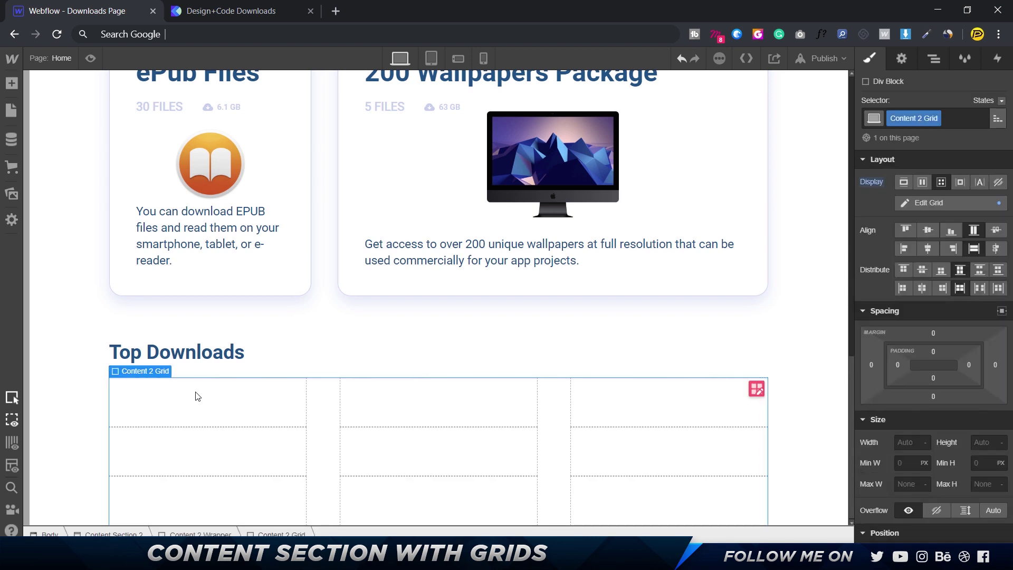
key("alt+Tab")
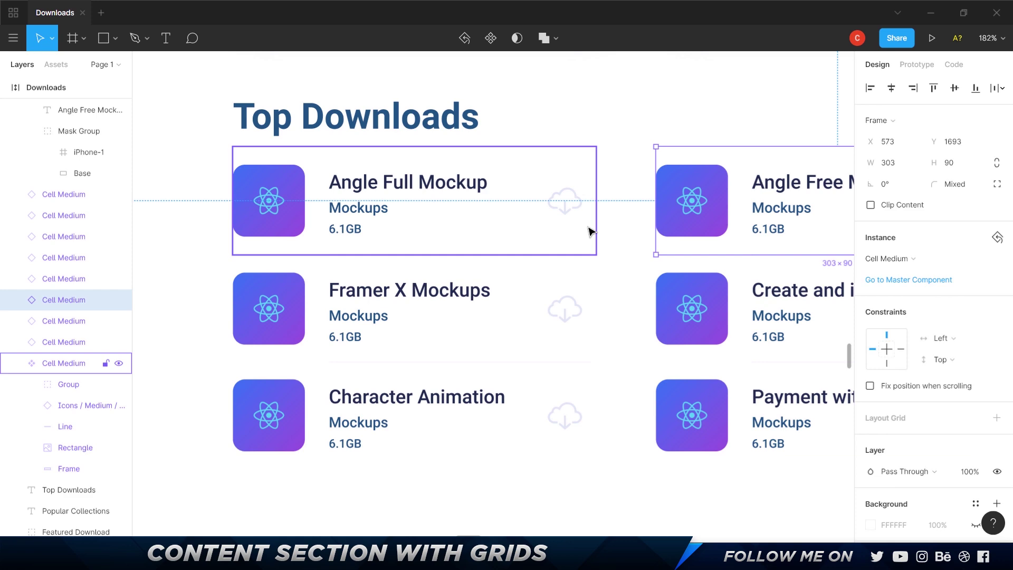
key("alt+Tab")
key("ctrl+e")
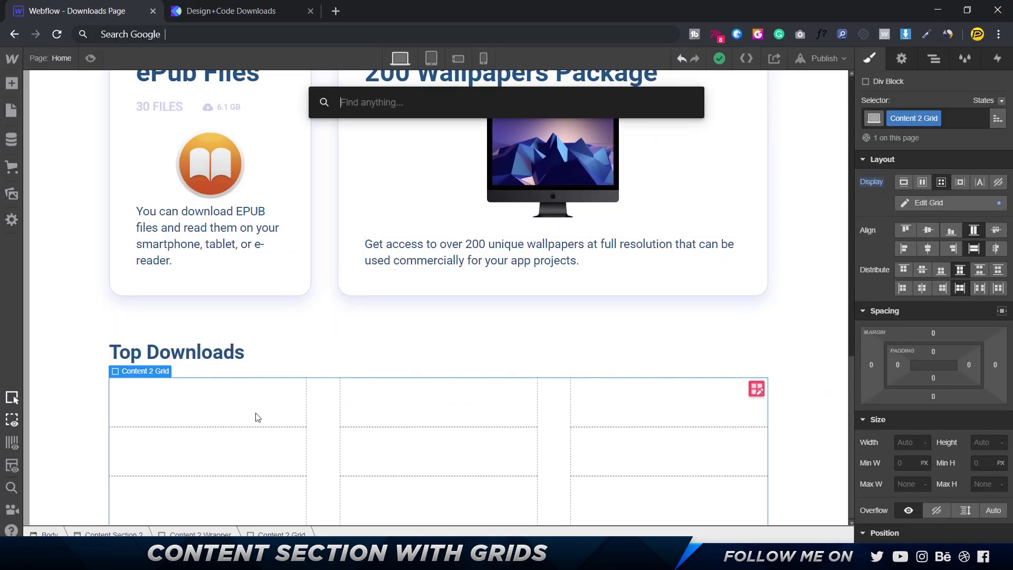
type("div")
key("Return")
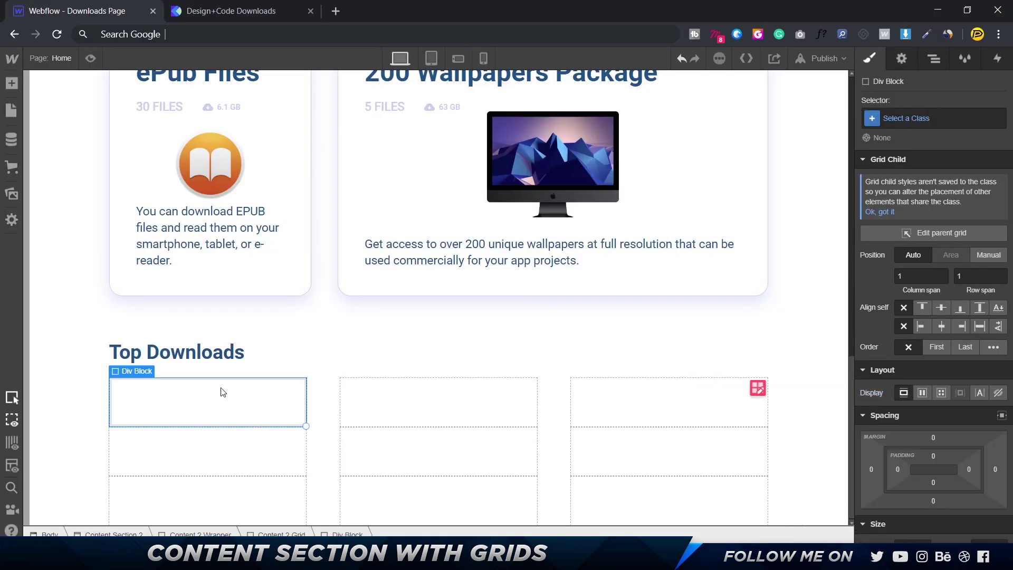
- Give the new div block in the grid's first cell the class Content 2 Main Wrapper
left_click(904, 119)
type("COnt")
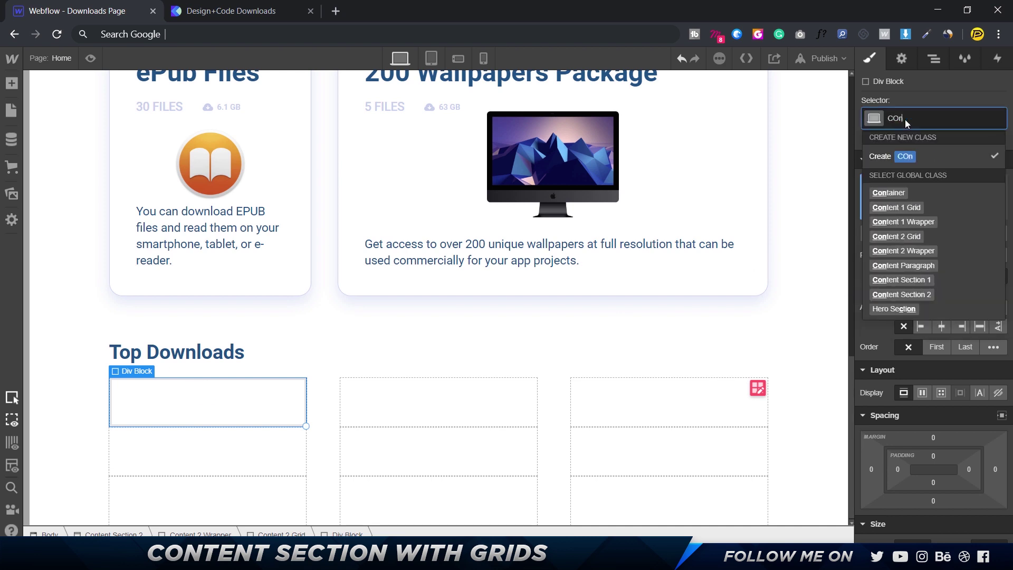
key("BackSpace")
key("BackSpace")
key("BackSpace")
type("ontent 2 Main")
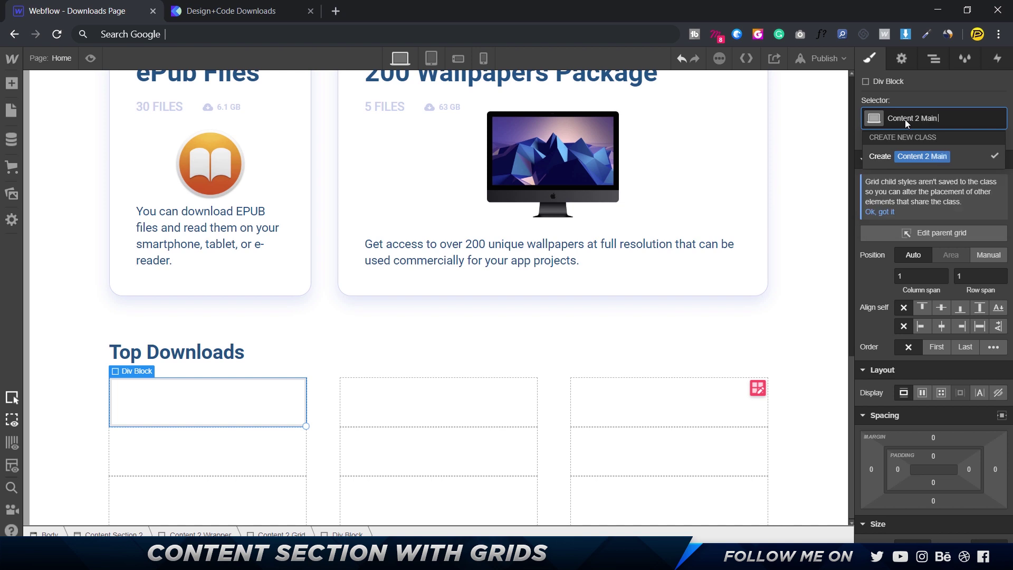
type(" Blo")
key("ctrl+shift+Left")
type("Wrapper")
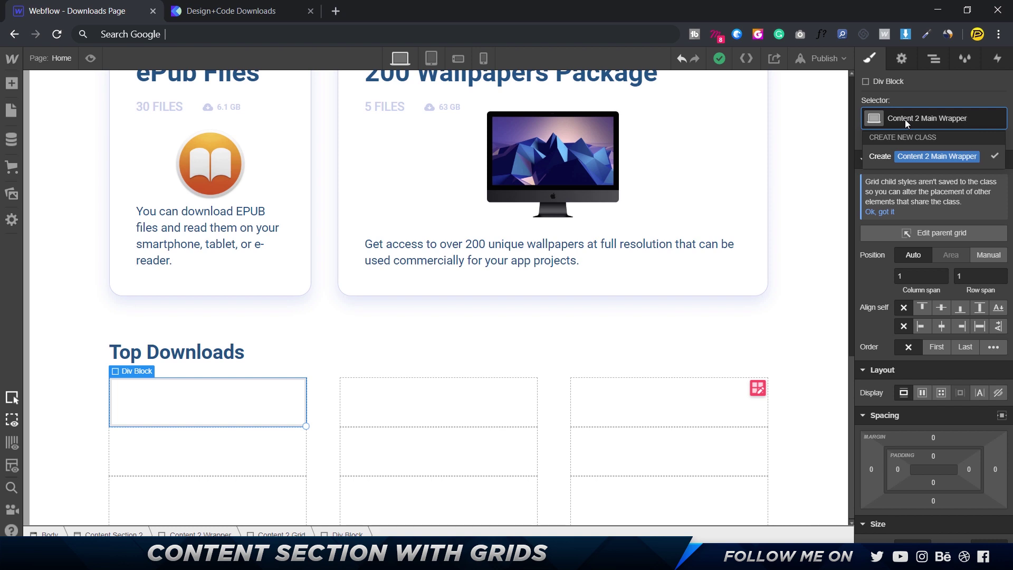
key("Return")
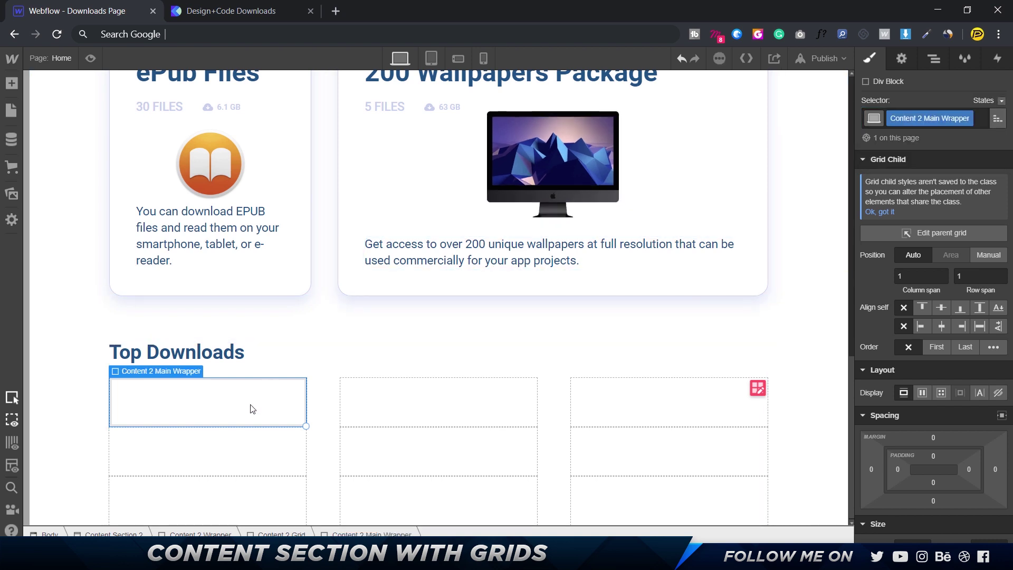
- Insert the React thumbnail image asset into the Content 2 Main Wrapper with HiDPI enabled, checking its counterpart in the Figma design
left_click(11, 194)
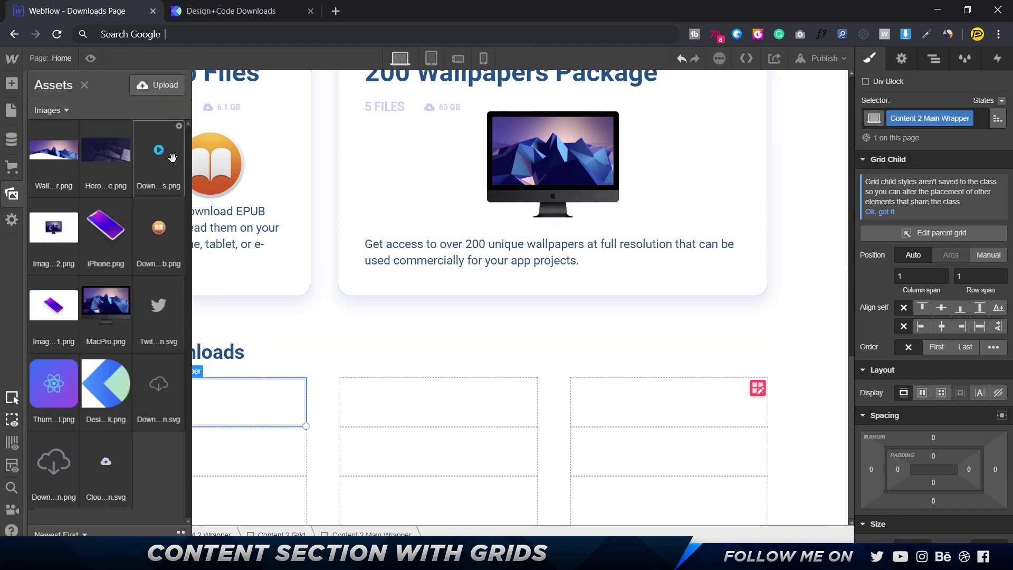
left_click_drag(54, 387, 199, 404)
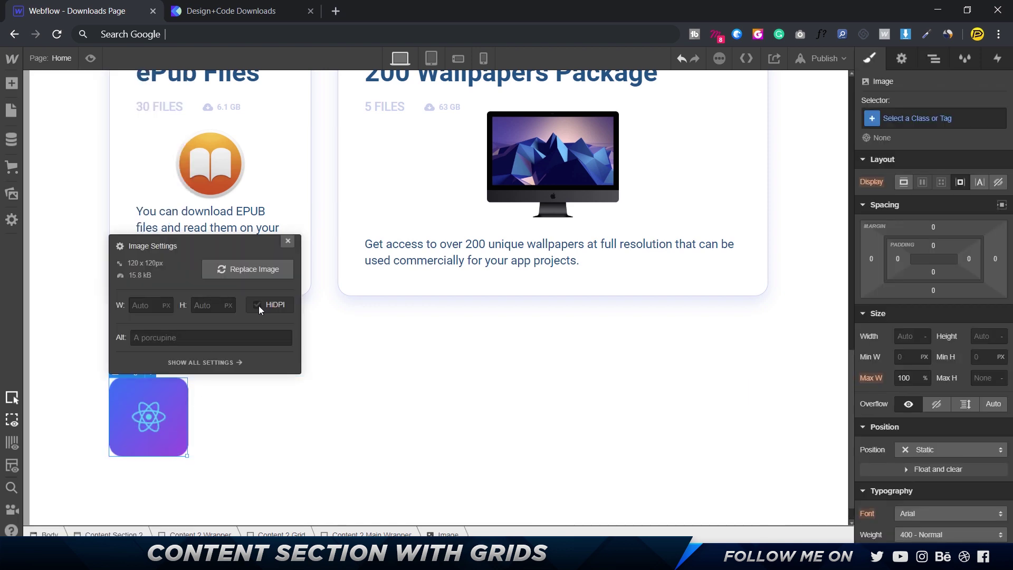
left_click(259, 306)
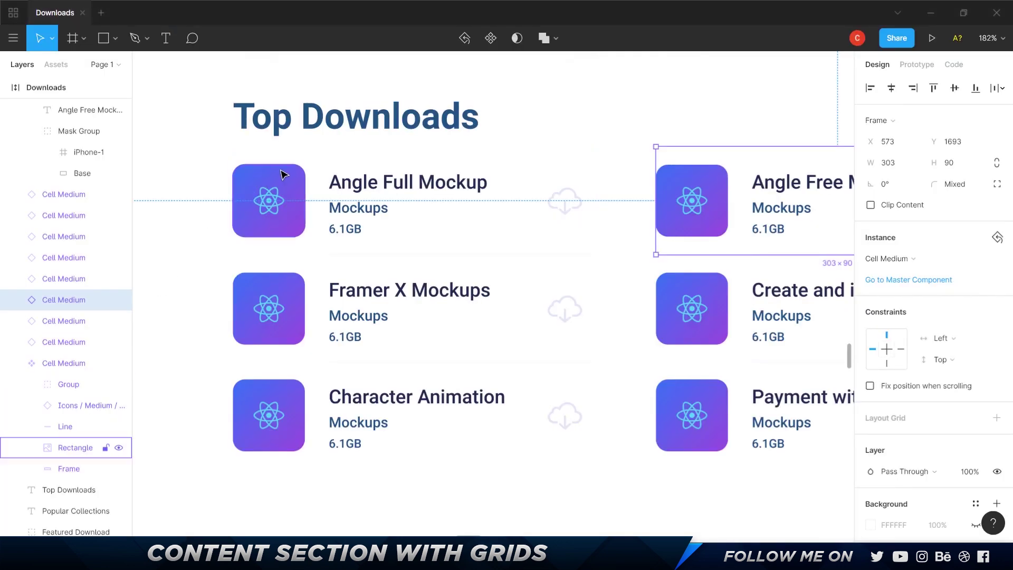
double_click(283, 170)
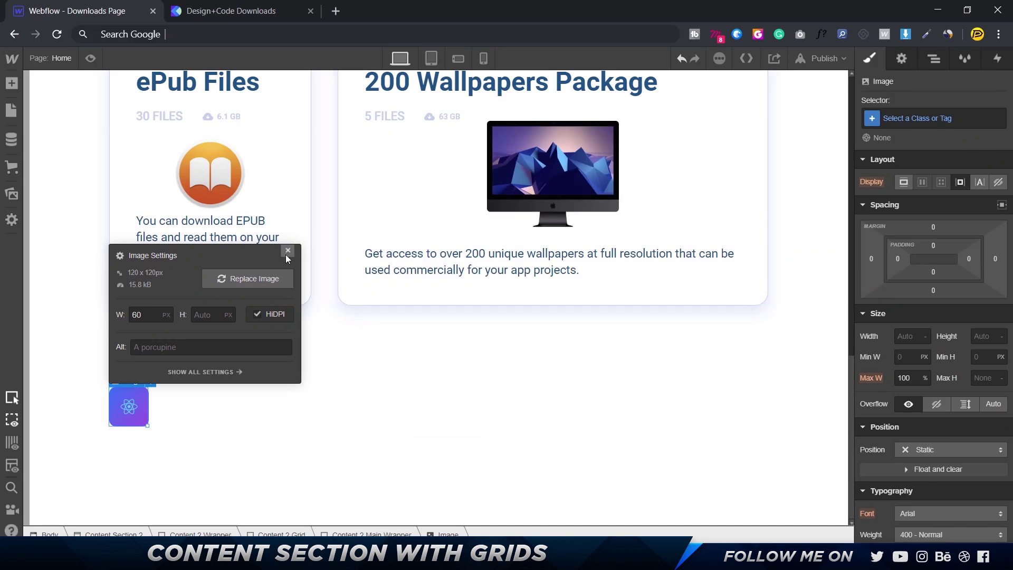
left_click(284, 252)
- Add a div block below the thumbnail image inside the Content 2 Main Wrapper and view it in the element hierarchy
left_click(197, 401)
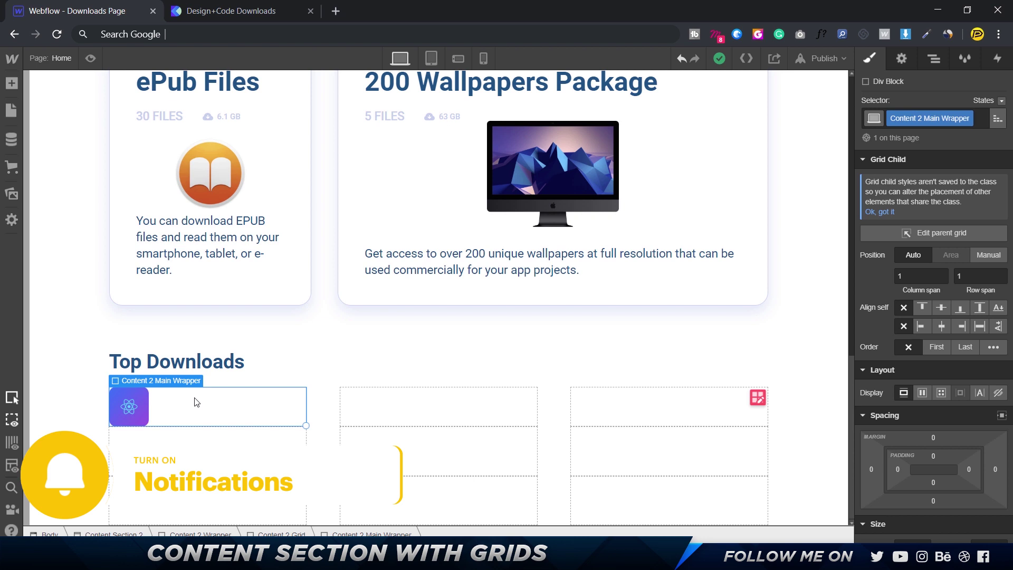
key("ctrl+e")
type("Div")
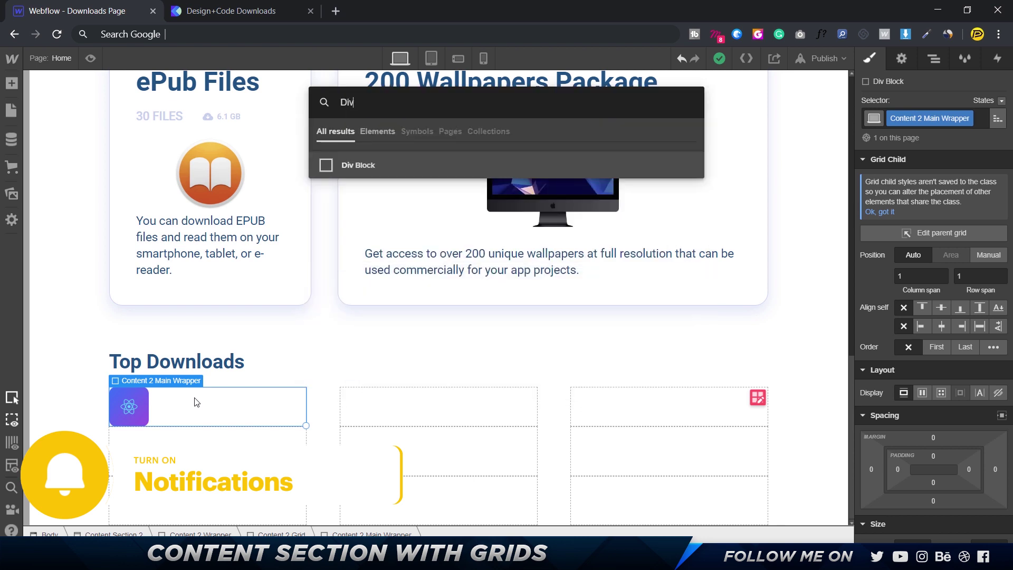
key("Return")
key("z")
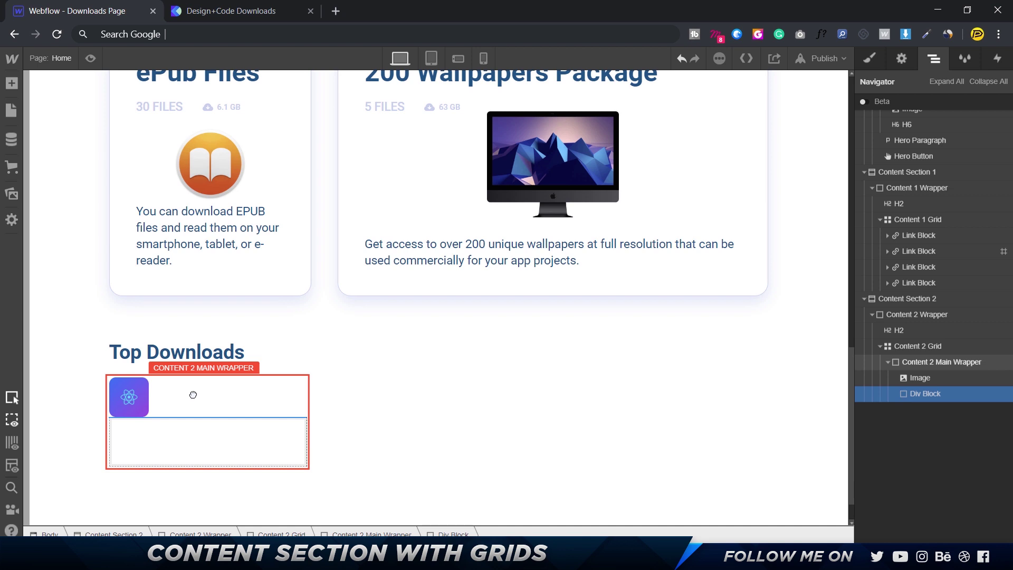
key("s")
key("z")
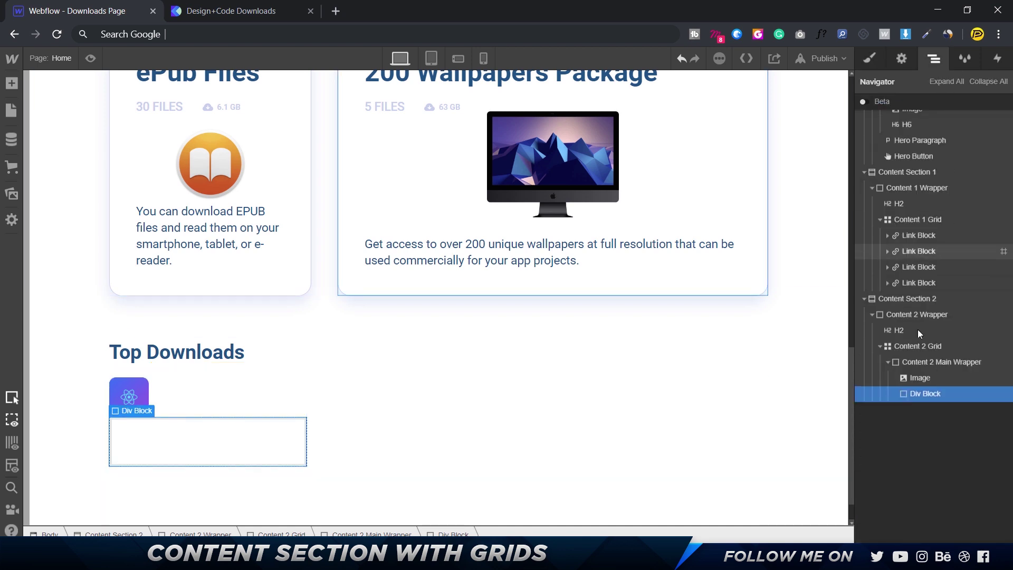
- Give the div block below the thumbnail image the class Content 2 Text Wrapper
left_click(914, 362)
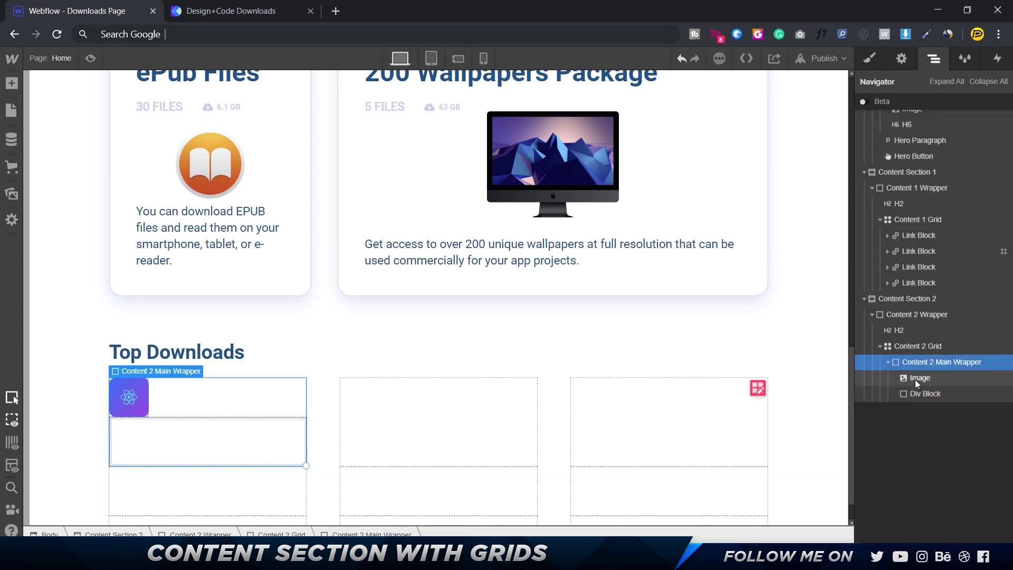
left_click(914, 377)
left_click(924, 394)
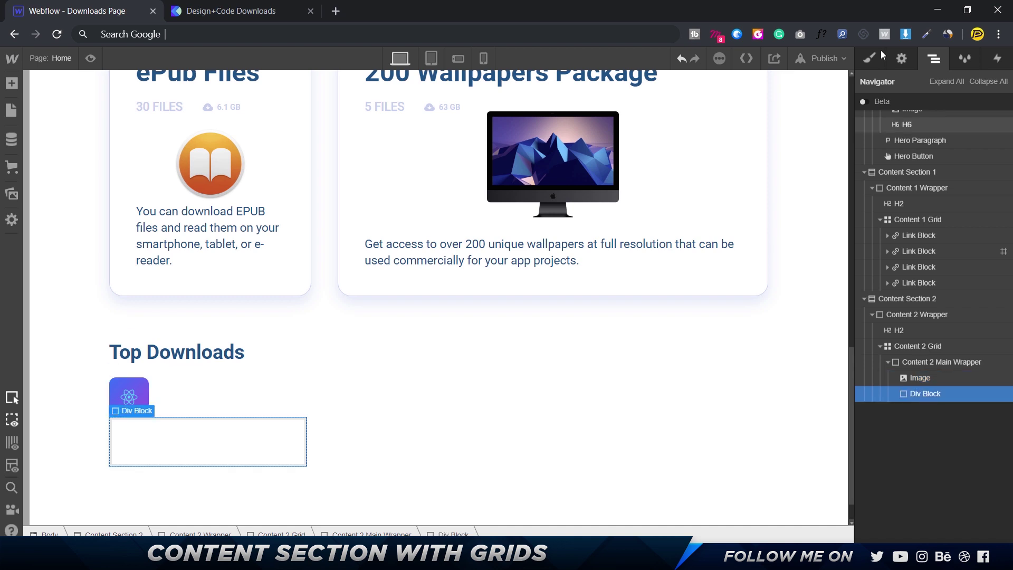
left_click(869, 60)
left_click(900, 119)
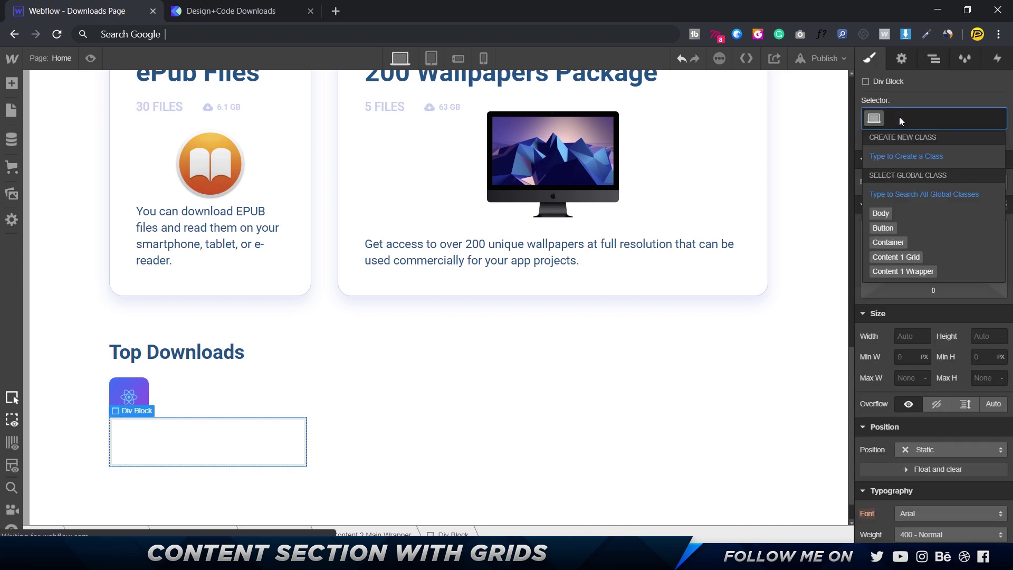
type("Content 2 Text")
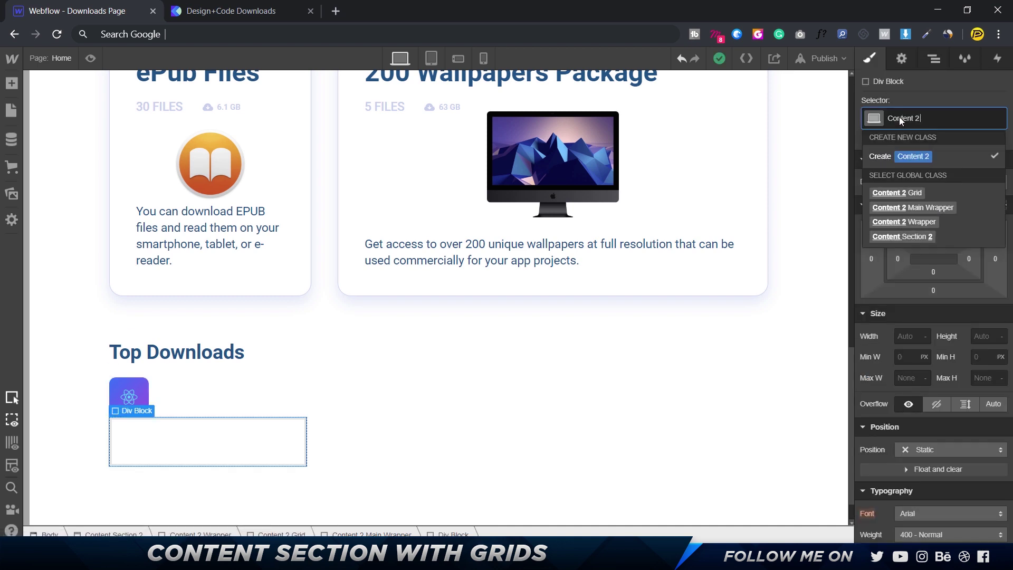
type(" Wrapper")
key("Return")
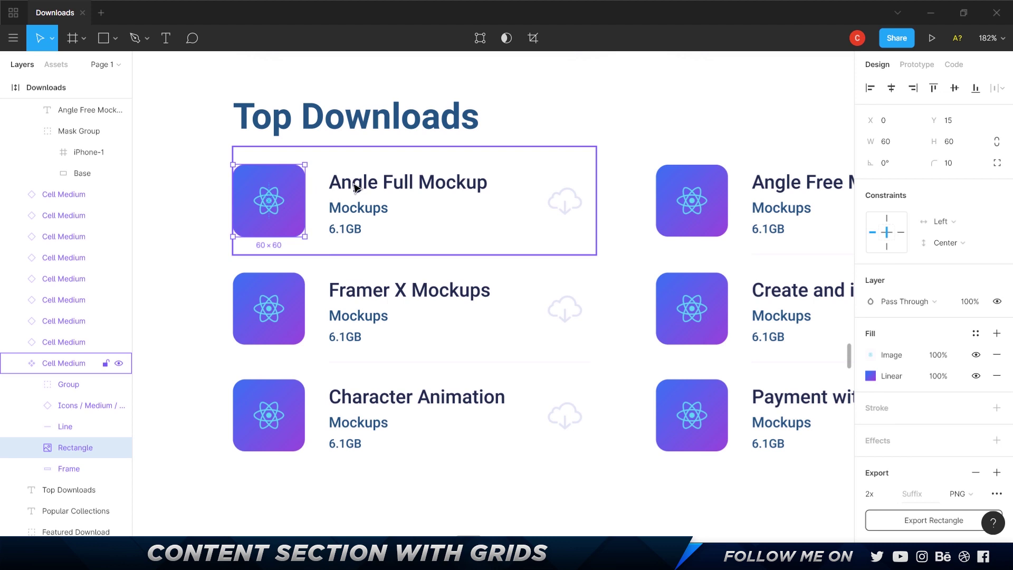
- Check the text lines and icon layout of the first Top Downloads cell in the Figma design
scroll(354, 188, "up", 3)
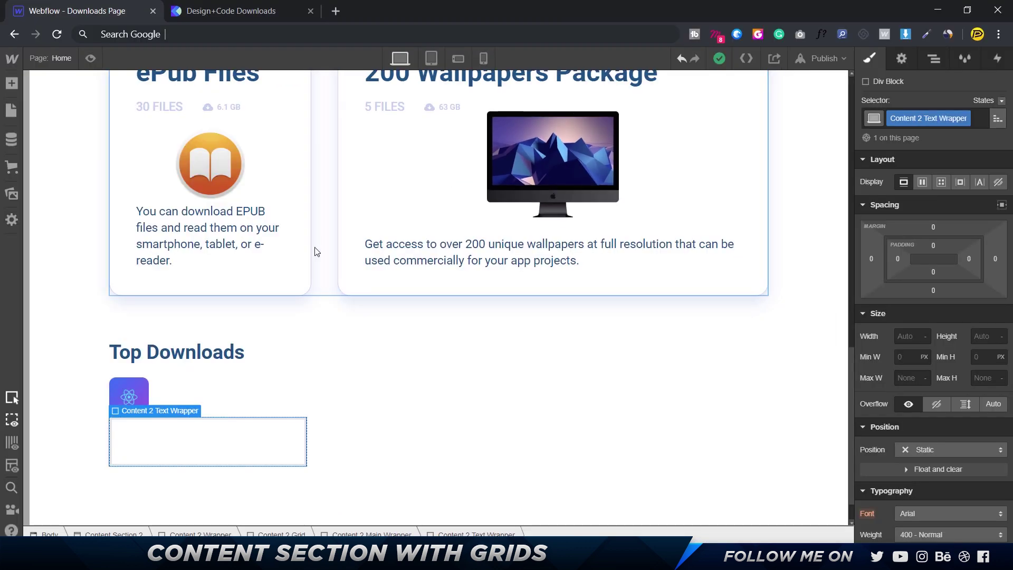
key("ctrl+k")
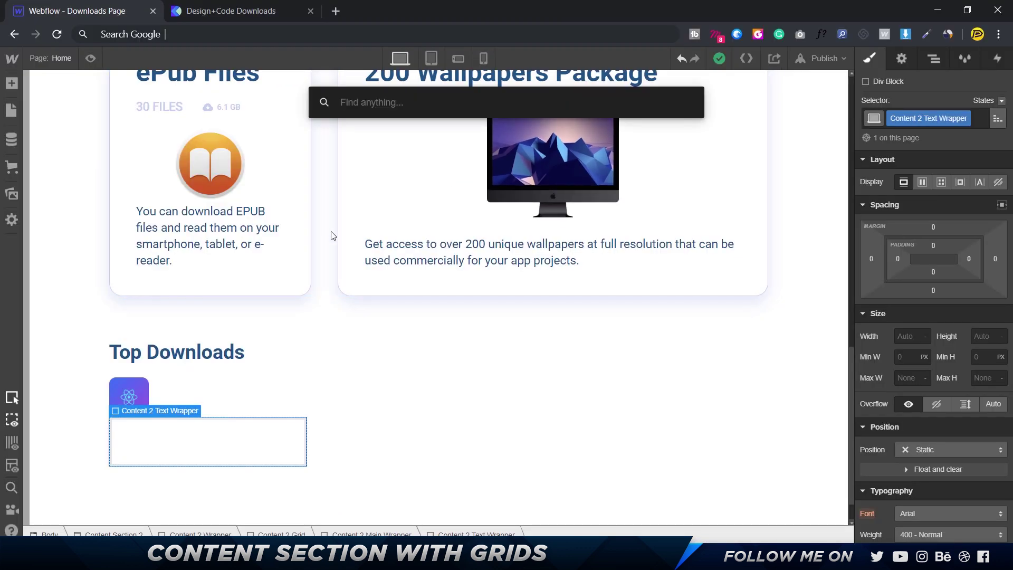
left_click(11, 82)
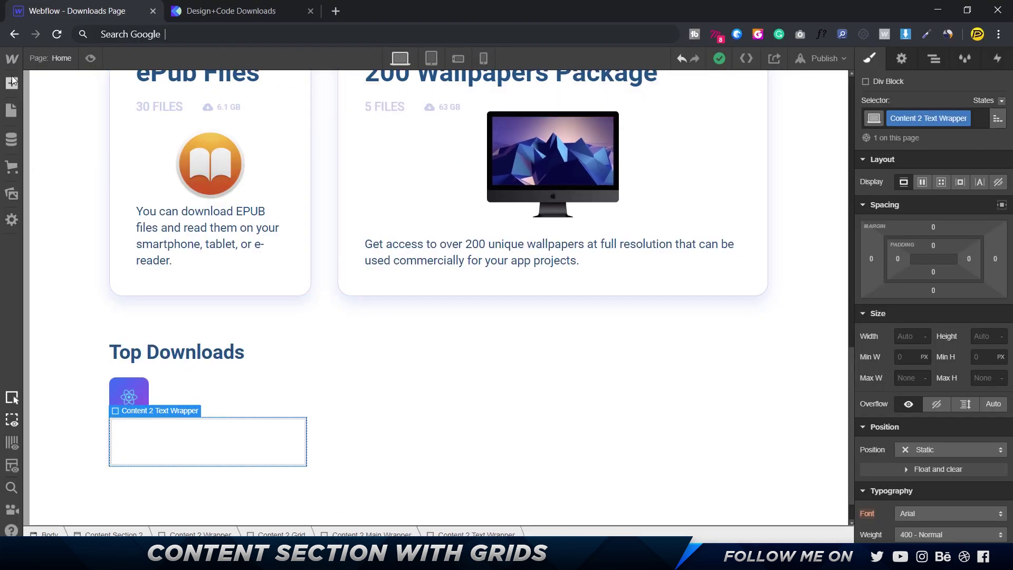
left_click(12, 82)
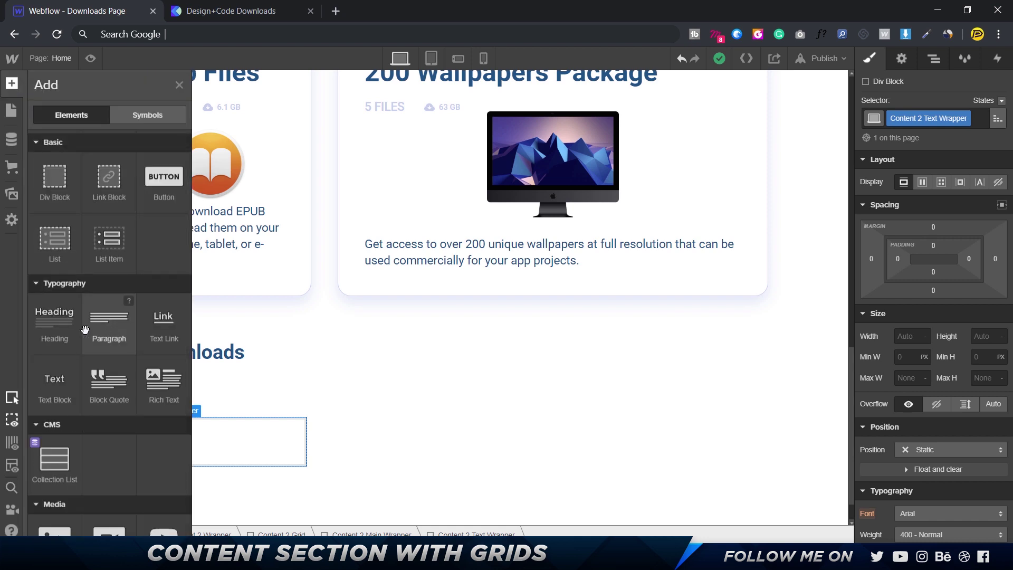
left_click(285, 361)
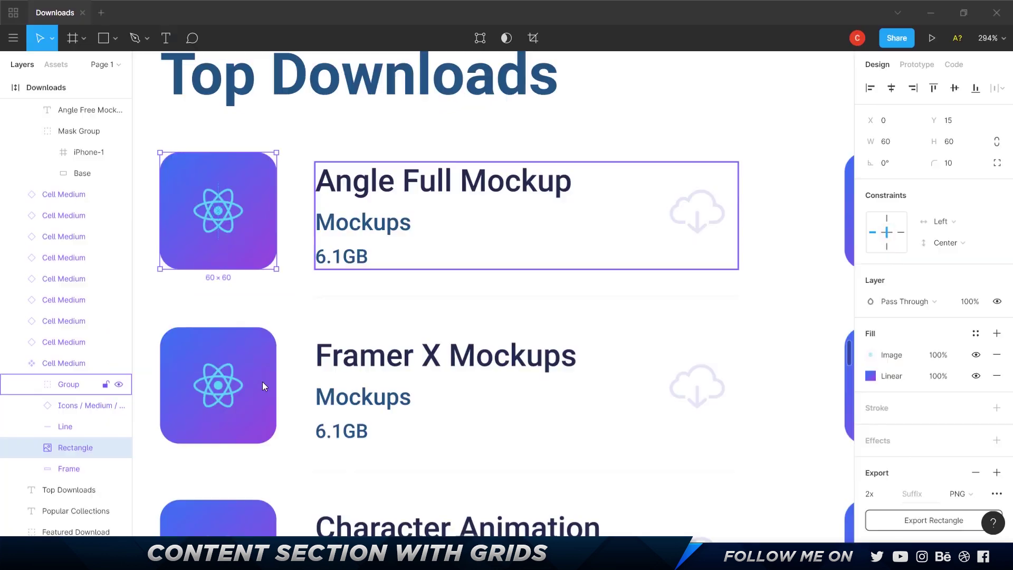
key("shift+Return")
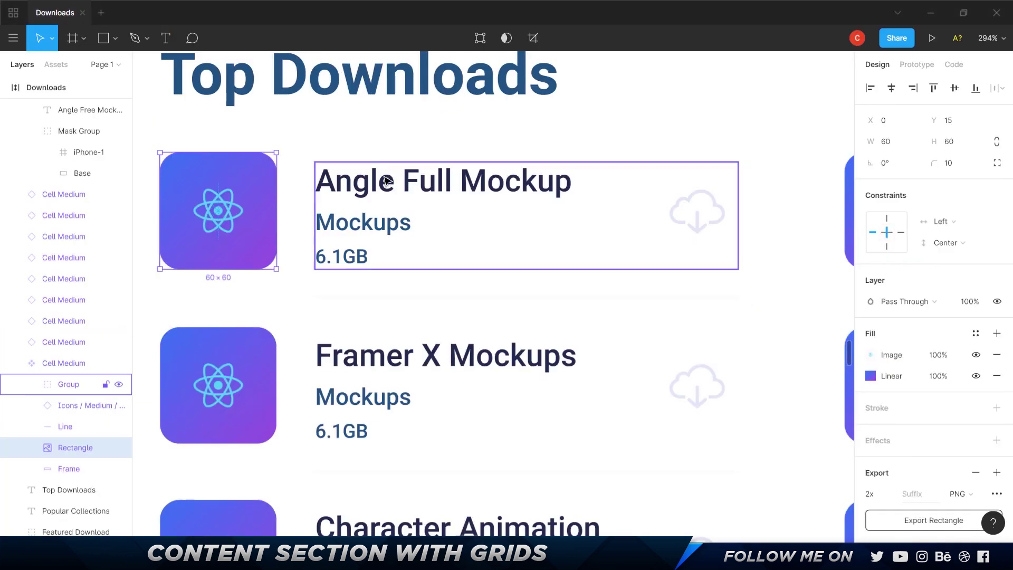
scroll(293, 141, "down", 3)
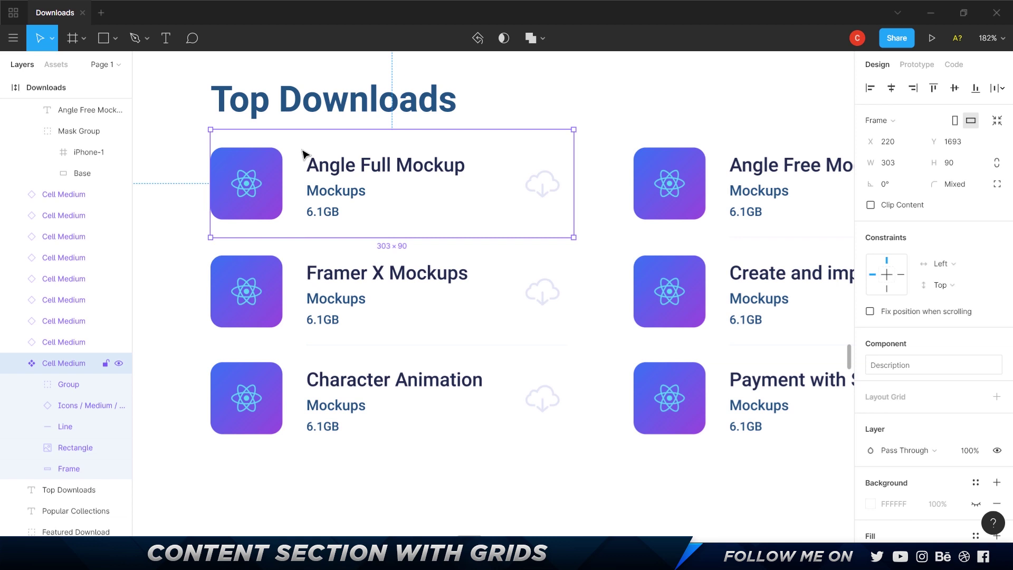
- Convert the Content 2 Main Wrapper in Webflow from a div block to a link block
key("alt+Tab")
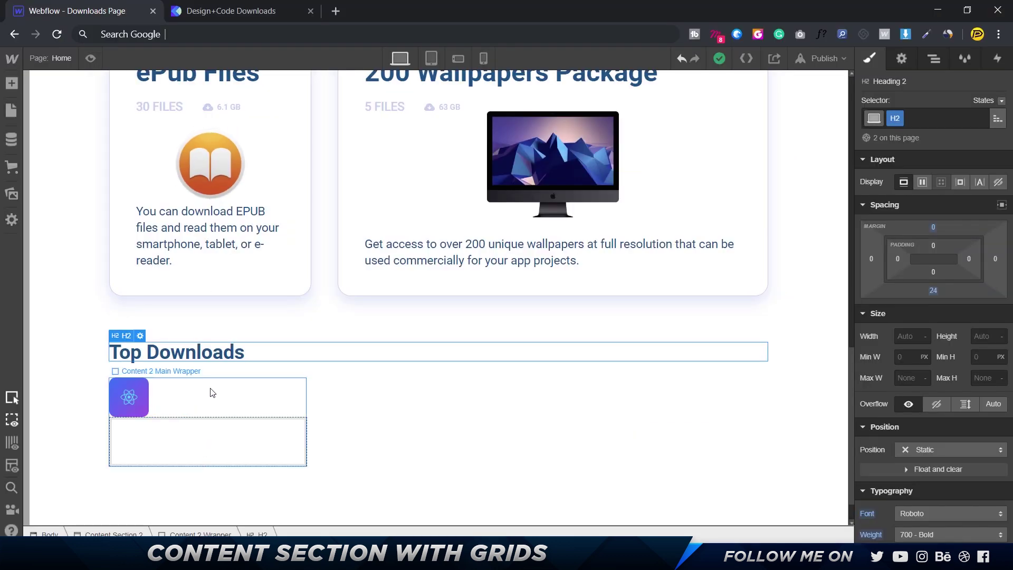
left_click(222, 395)
right_click(232, 391)
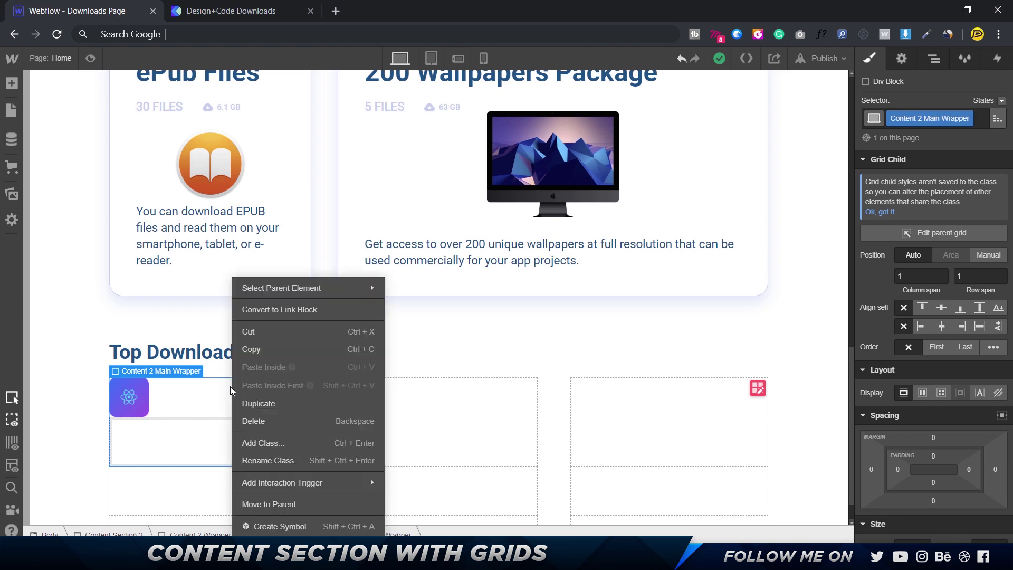
left_click(284, 310)
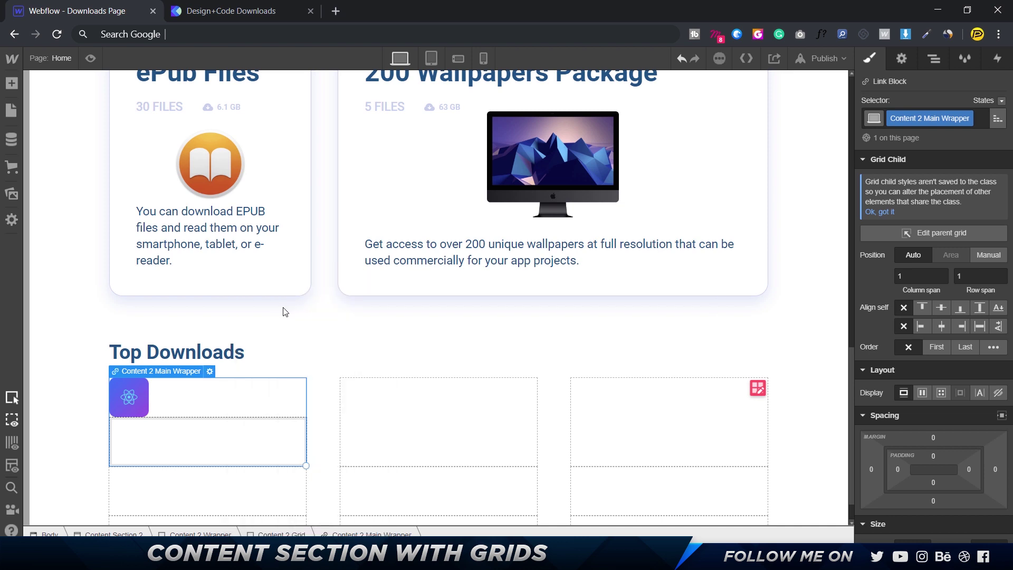
- Check the cell's text in Figma and add a text block inside the Content 2 Text Wrapper in Webflow
key("alt+Tab")
key("alt+Tab")
left_click(12, 108)
left_click(12, 83)
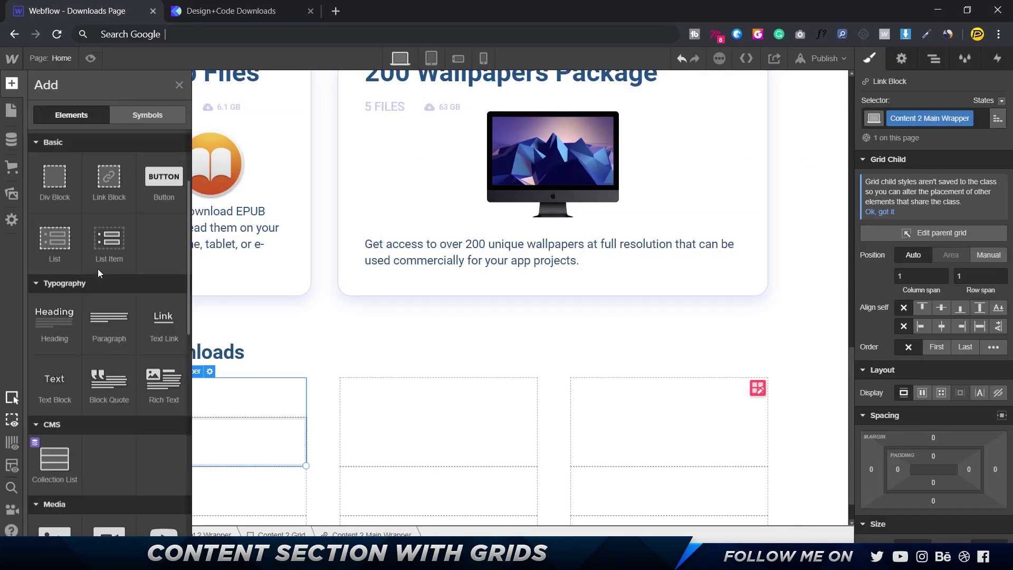
scroll(98, 272, "down", 3)
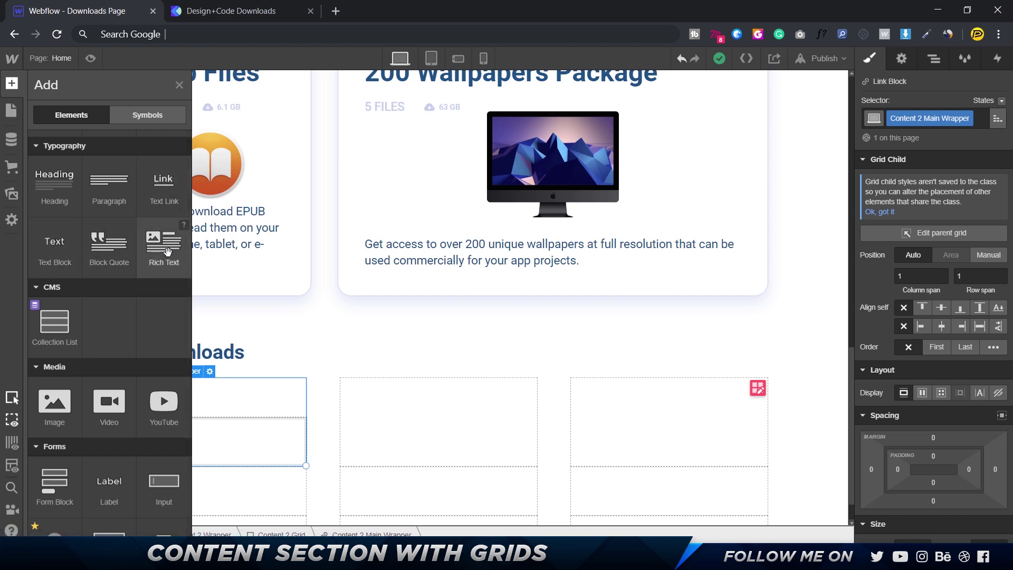
key("alt+Tab")
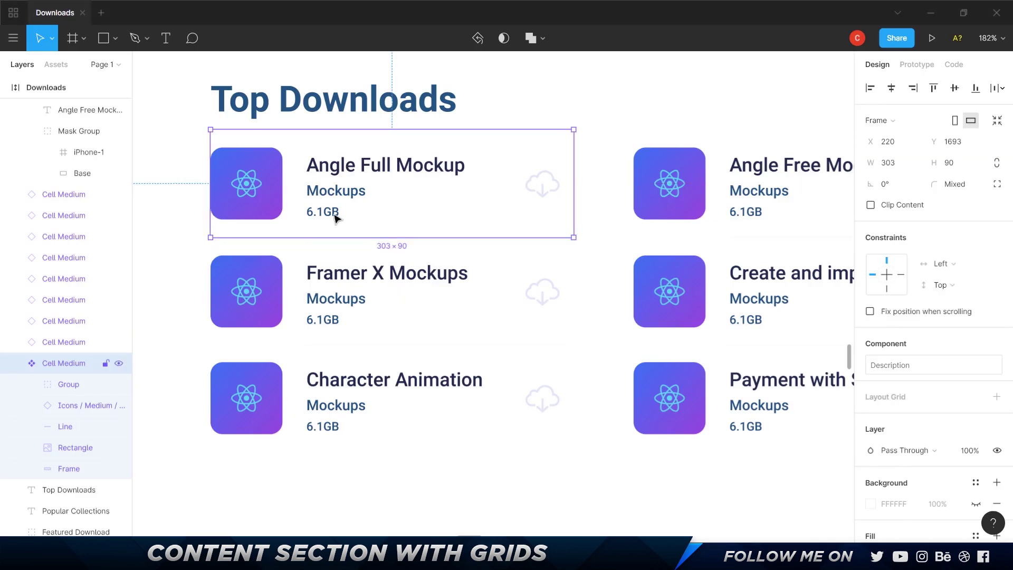
key("alt+Tab")
left_click_drag(220, 388, 229, 429)
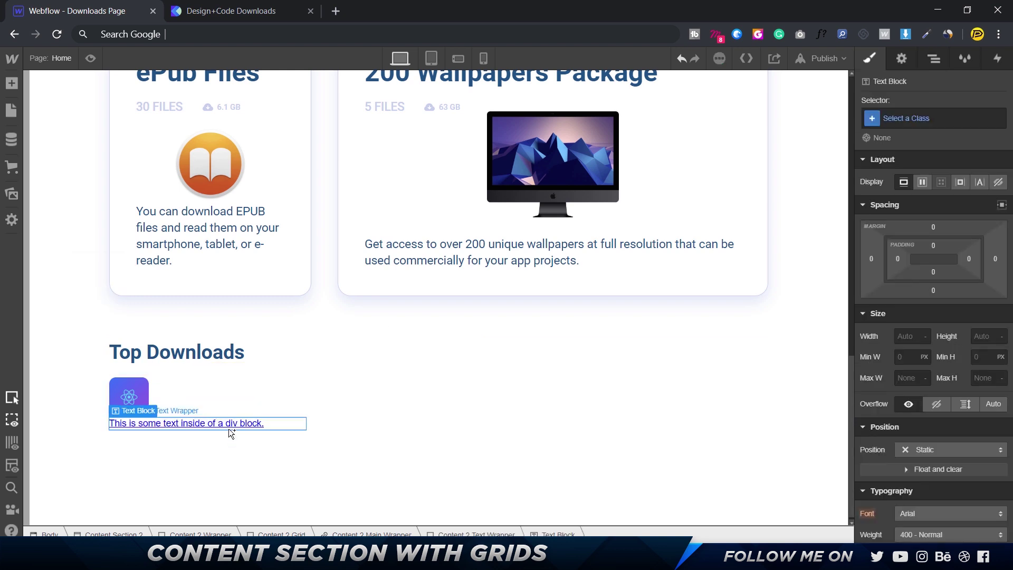
- Copy the title "Angle Full Mockup" from Figma and replace the new text block's placeholder text with it
key("alt+Tab")
left_click(405, 158)
double_click(408, 167)
key("ctrl+c")
key("alt+Tab")
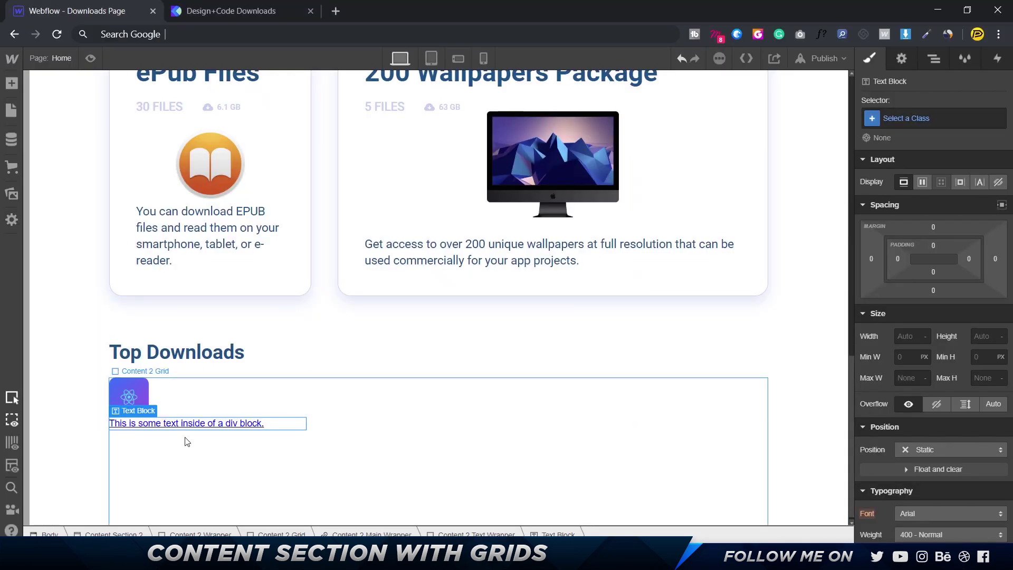
double_click(252, 426)
key("ctrl+v")
left_click(320, 412)
- Copy the Angle Full Mockup title's fill colour from Figma and return to the text block's typography settings in Webflow
left_click(190, 425)
key("alt+Tab")
left_click(900, 507)
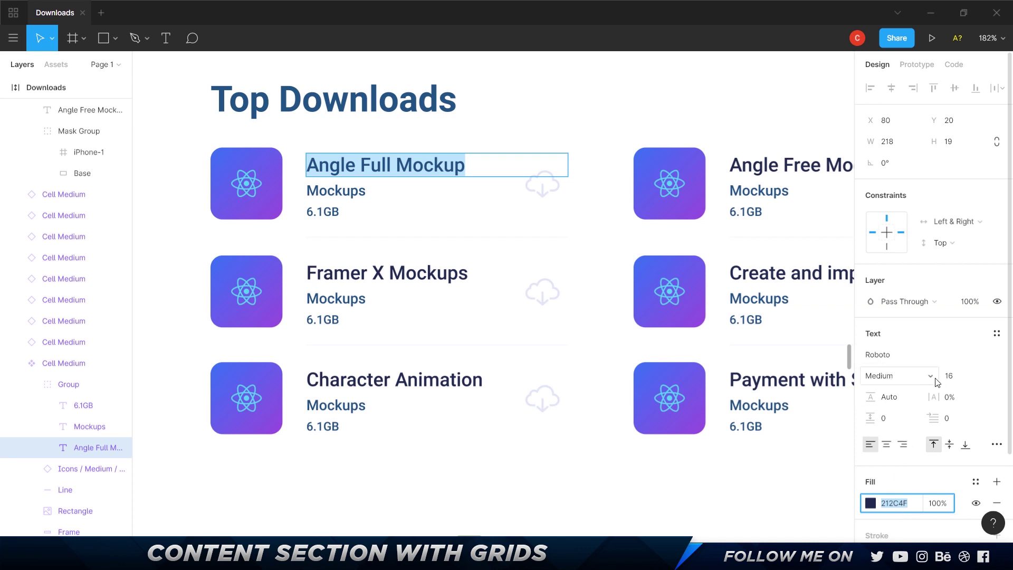
key("alt+Tab")
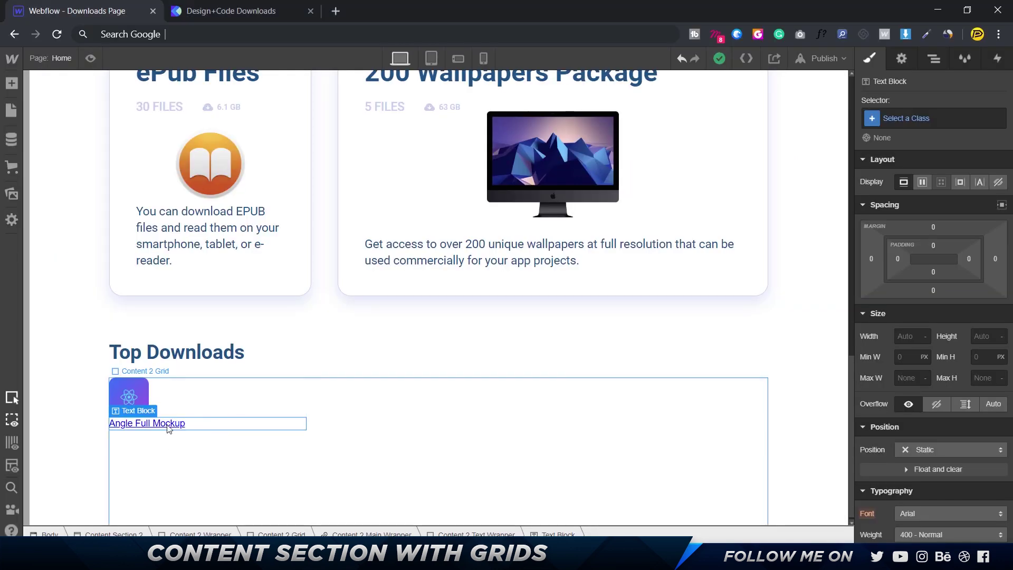
scroll(962, 411, "down", 5)
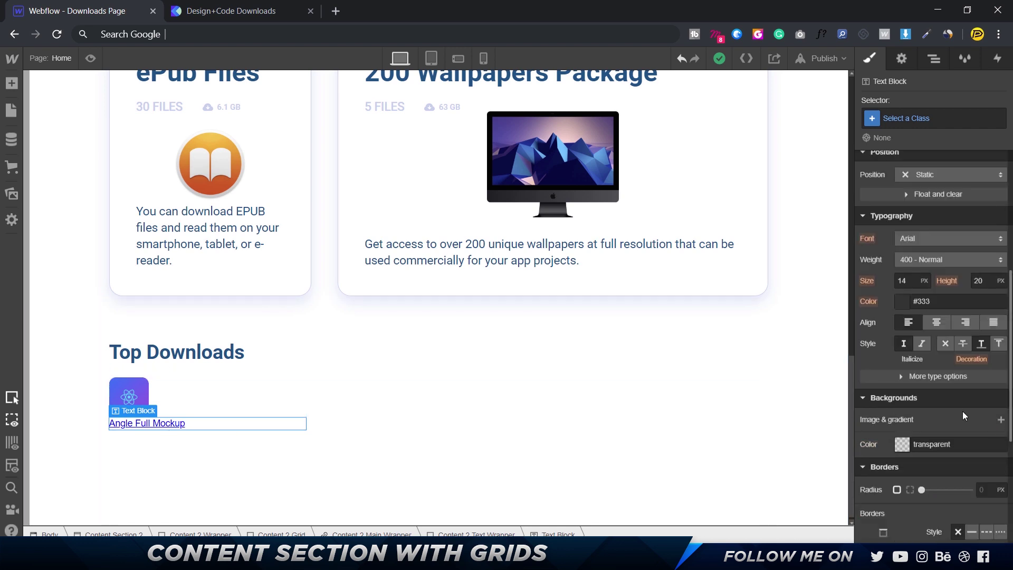
- Remove the underline decoration from the Content 2 Main Wrapper link block
left_click(231, 401)
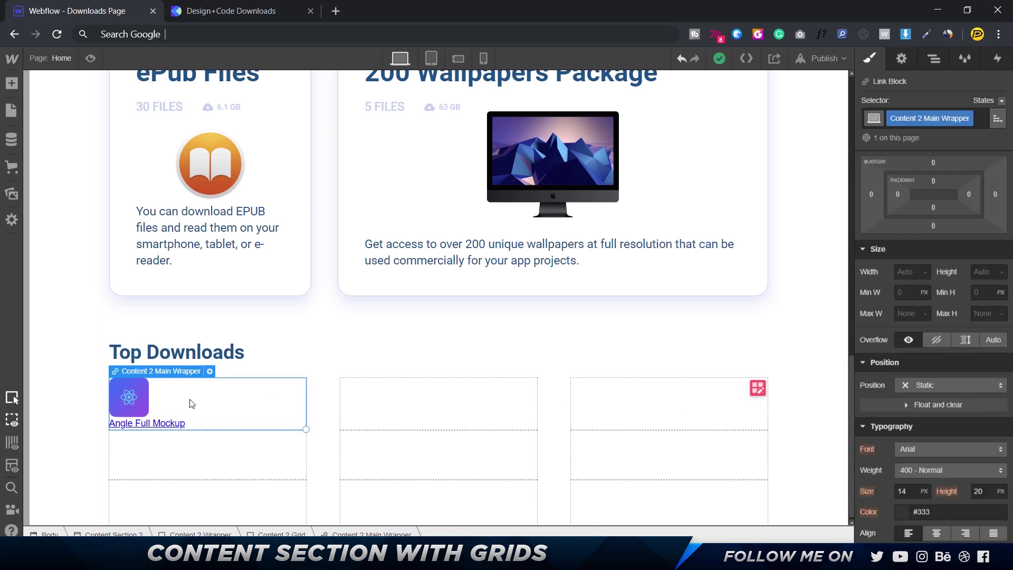
scroll(945, 375, "down", 8)
scroll(907, 307, "up", 3)
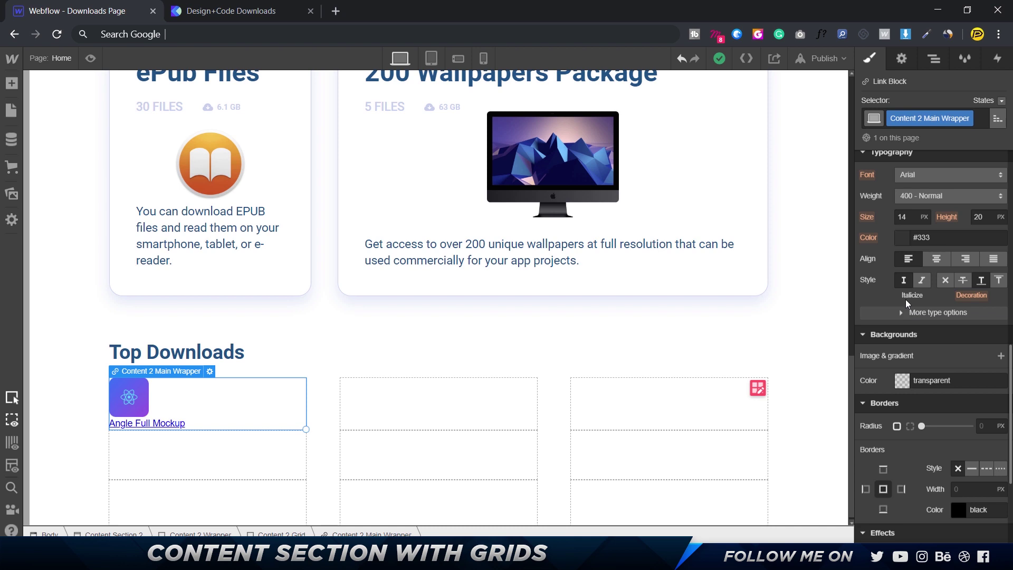
left_click(944, 279)
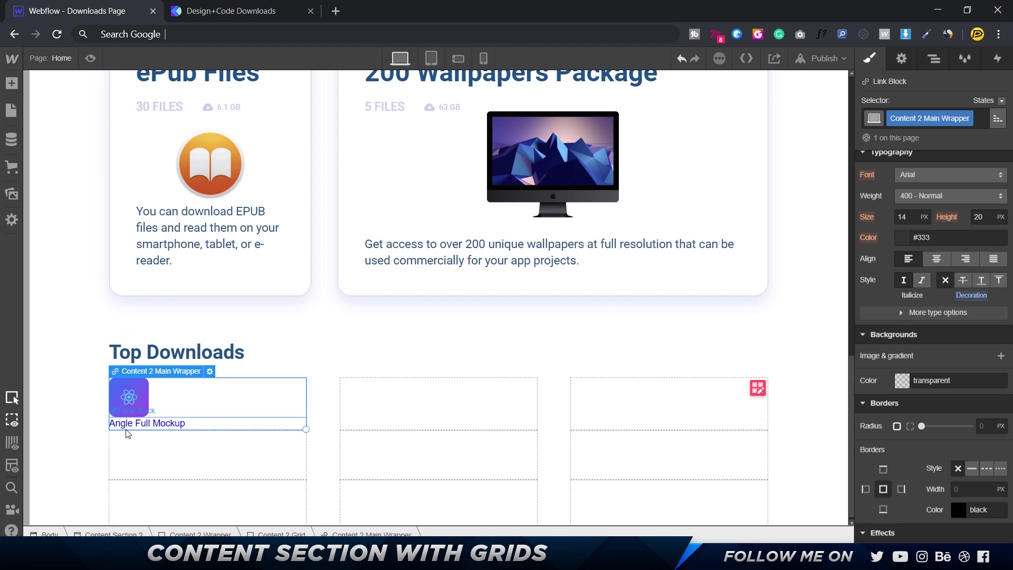
- Set the Angle Full Mockup text block's colour to #212c4f
left_click(161, 425)
scroll(913, 259, "up", 5)
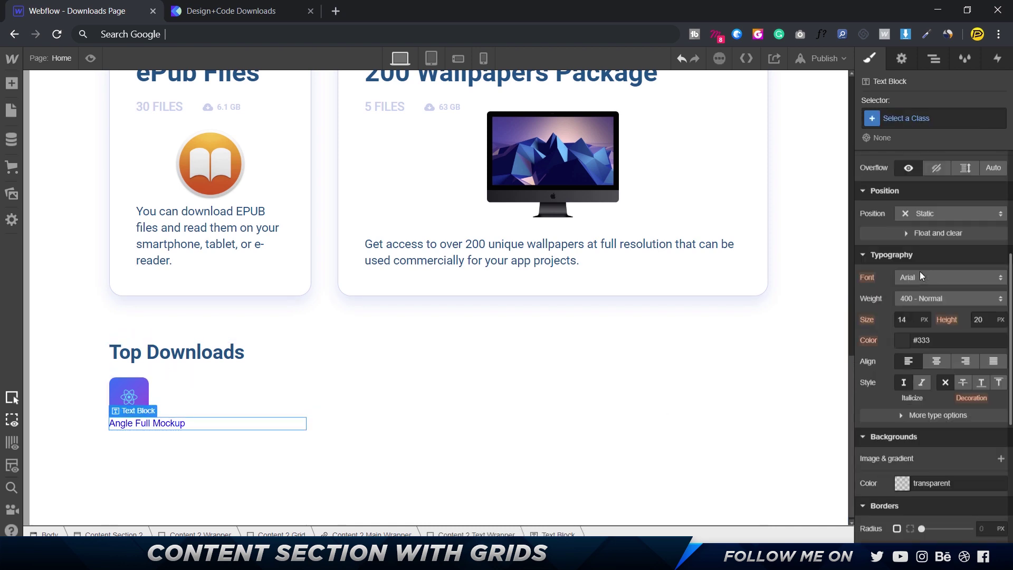
left_click(938, 340)
type("#212c4f")
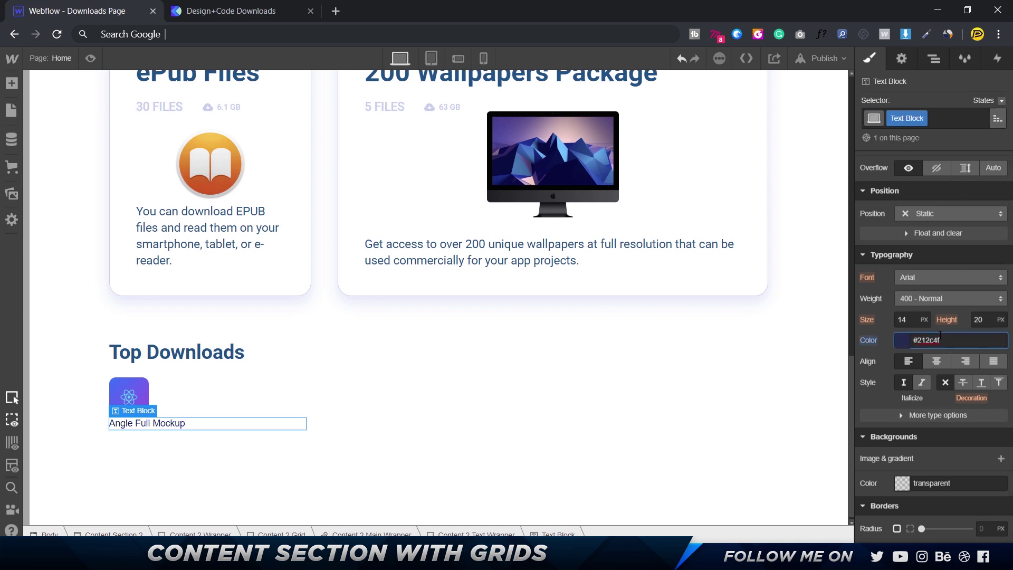
- Set the Angle Full Mockup text block's font to Roboto, weight to 500 - Medium and size to 16 px
left_click(944, 298)
left_click(939, 311)
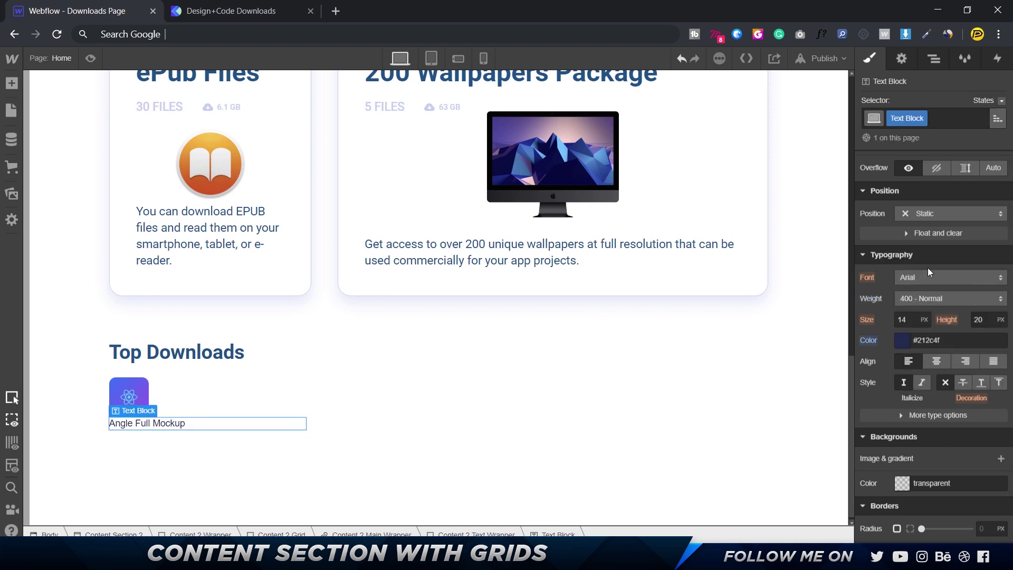
left_click(929, 277)
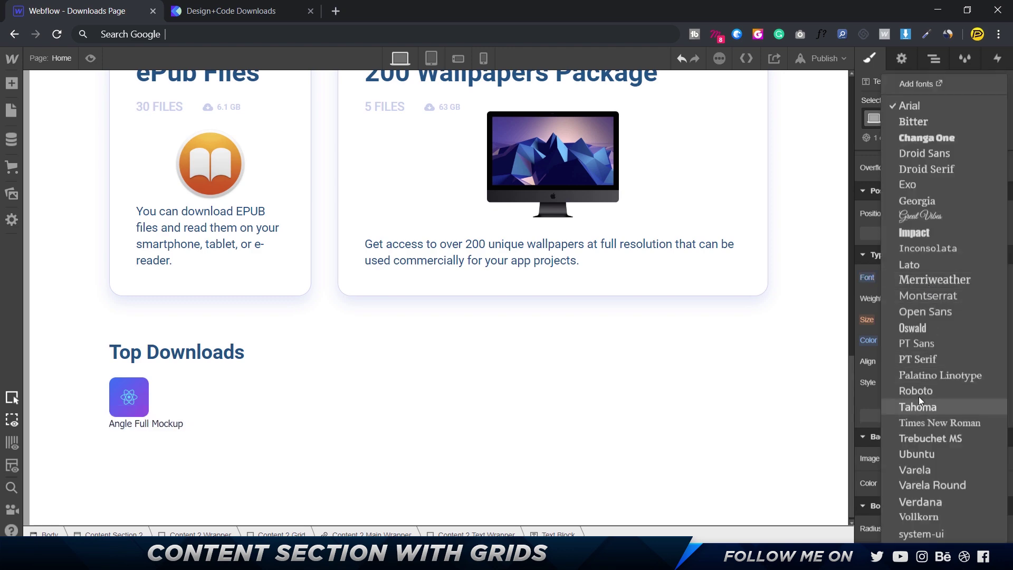
left_click(919, 395)
left_click(932, 296)
left_click(932, 312)
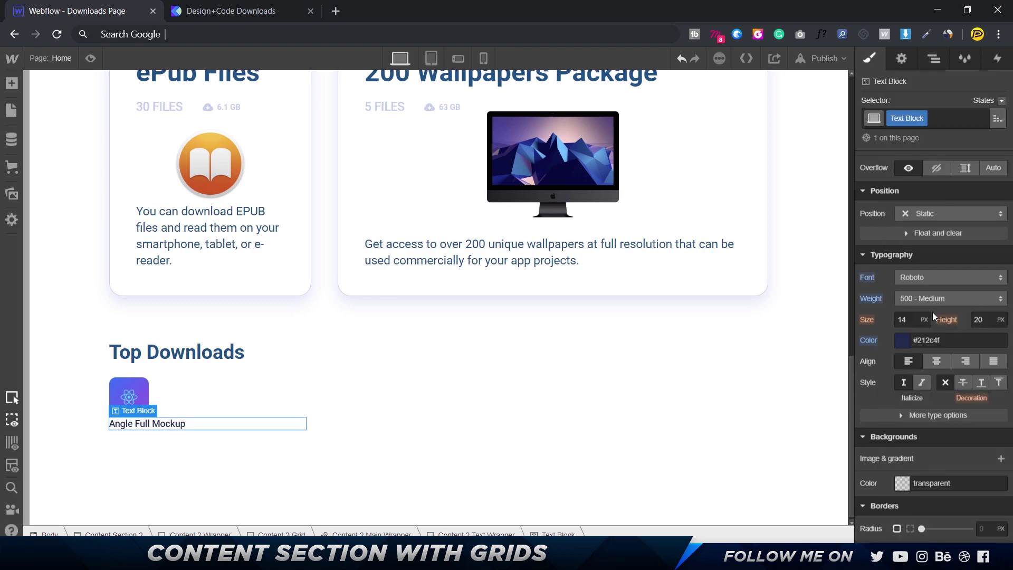
left_click(910, 318)
- Set the Angle Full Mockup text block's display to inline-block and check its place in the element hierarchy
scroll(911, 318, "up", 5)
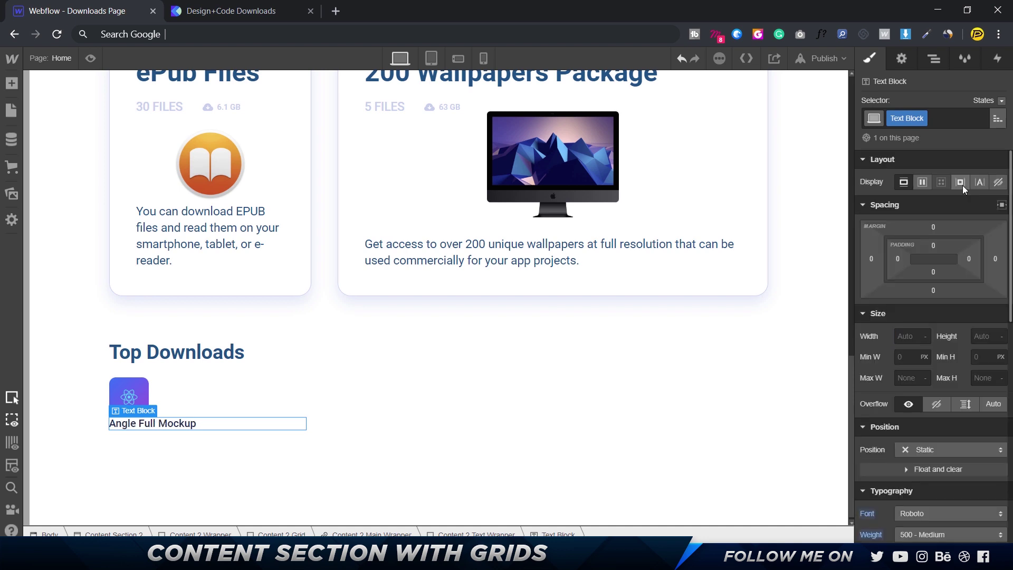
left_click(962, 185)
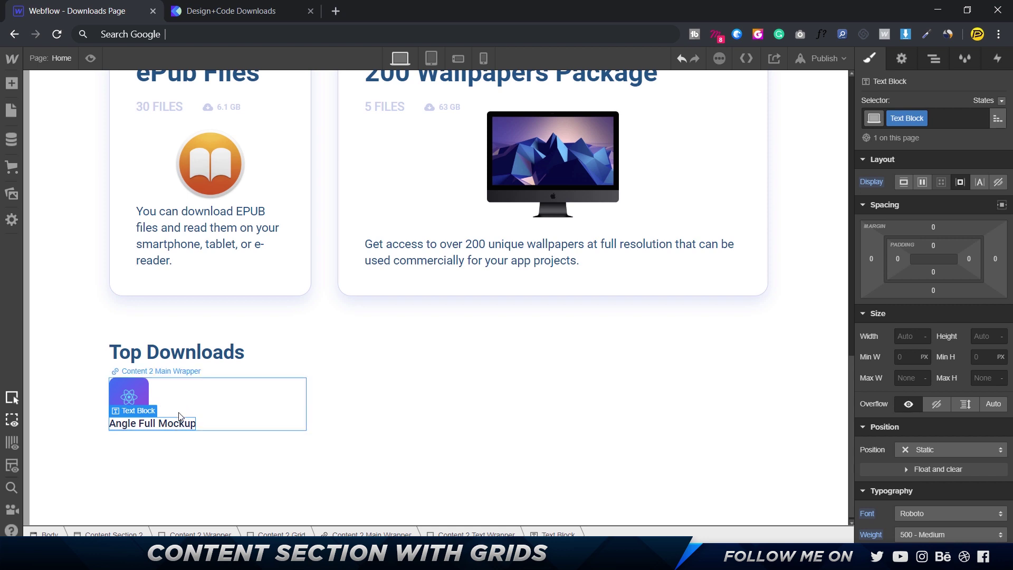
key("z")
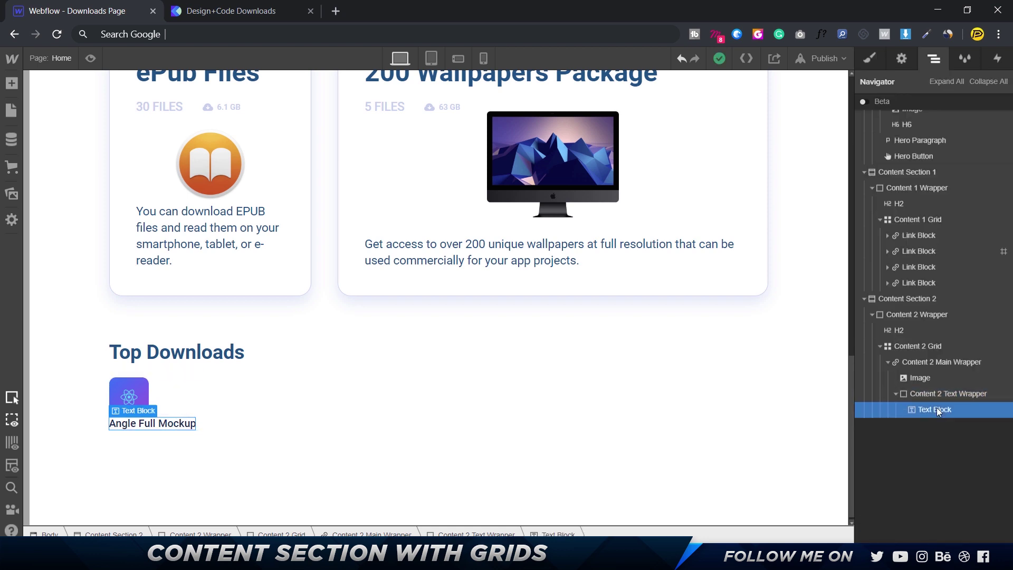
left_click(873, 59)
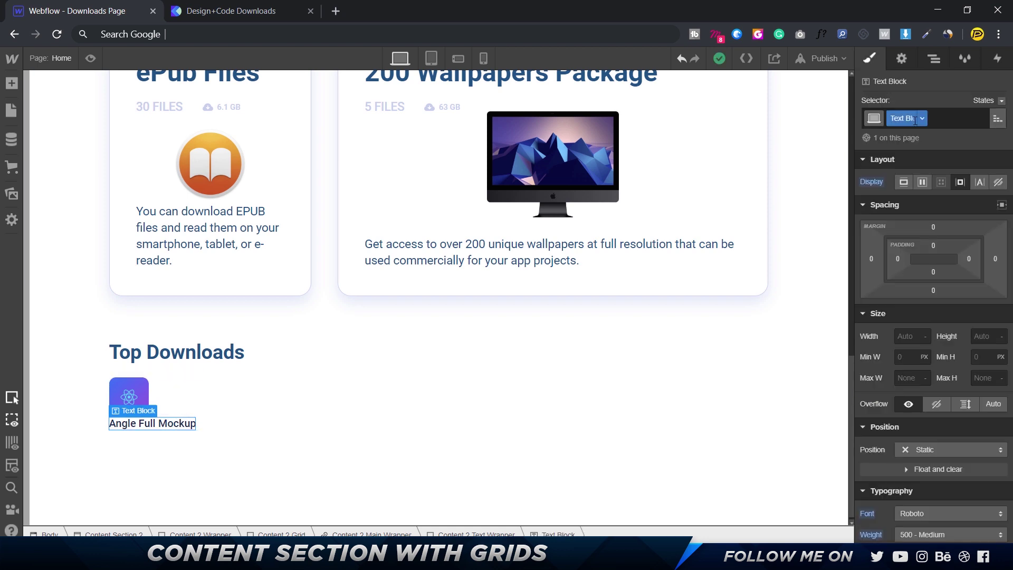
- Duplicate the Angle Full Mockup text block and give the copy its own duplicated class named Text Block 2
left_click(934, 58)
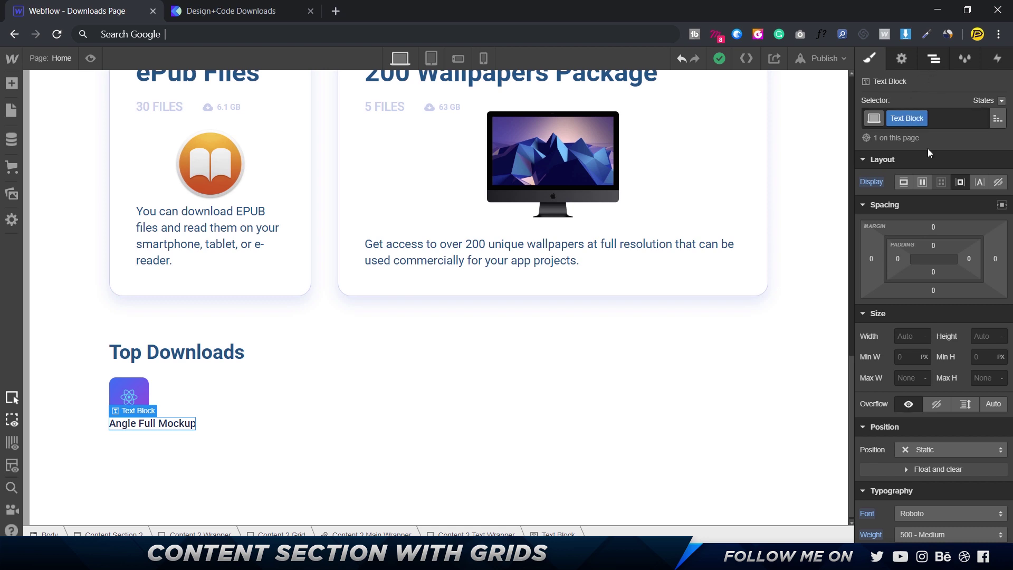
key("ctrl+c")
key("ctrl+v")
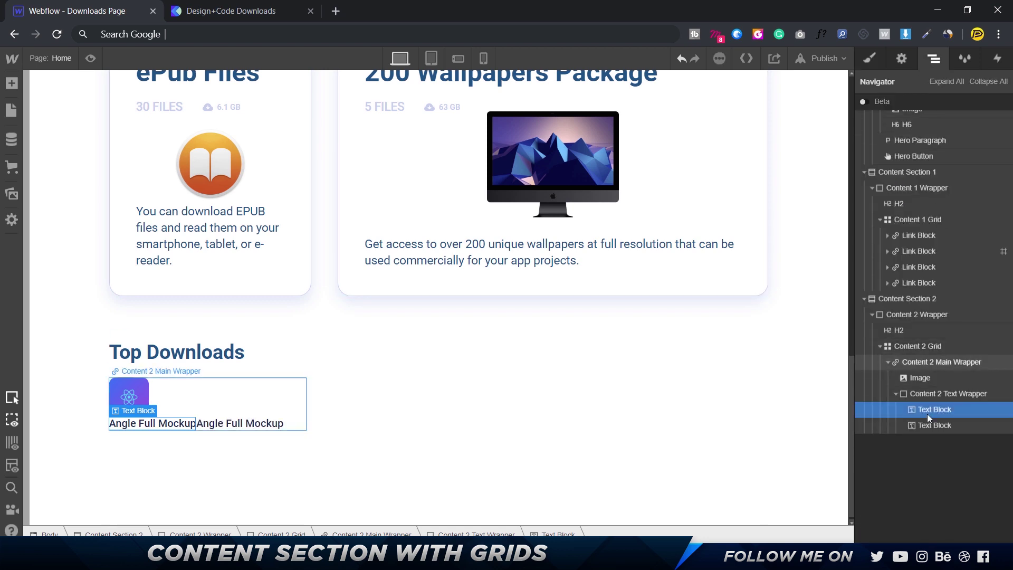
left_click(869, 58)
left_click(922, 120)
left_click(925, 153)
type("Text Block 2")
key("Return")
- Copy the "Mockups" label from the first cell in Figma and paste it in Webflow as the duplicated text block's text
key("alt+Tab")
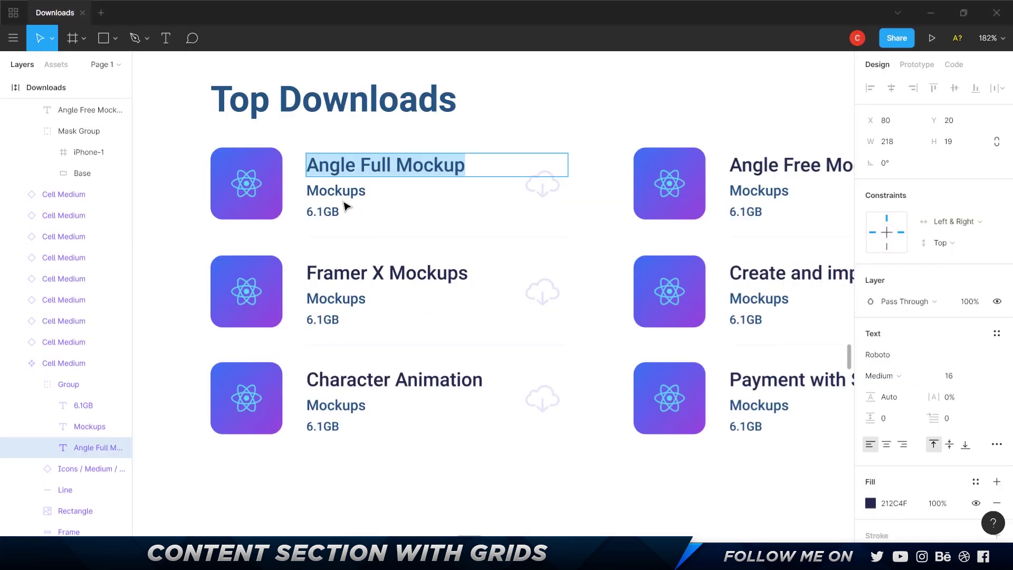
left_click(327, 190)
key("Return")
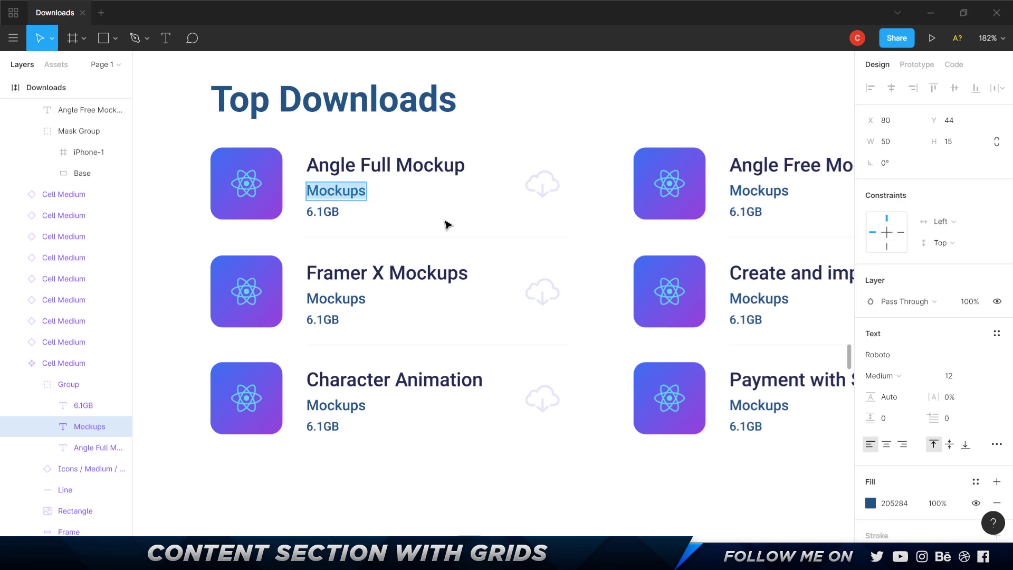
key("alt+Tab")
double_click(246, 422)
key("ctrl+v")
- Copy the Mockups label's fill colour from Figma, then set Text Block 2 in Webflow to colour #205284 and font size 12 px
key("alt+Tab")
key("Escape")
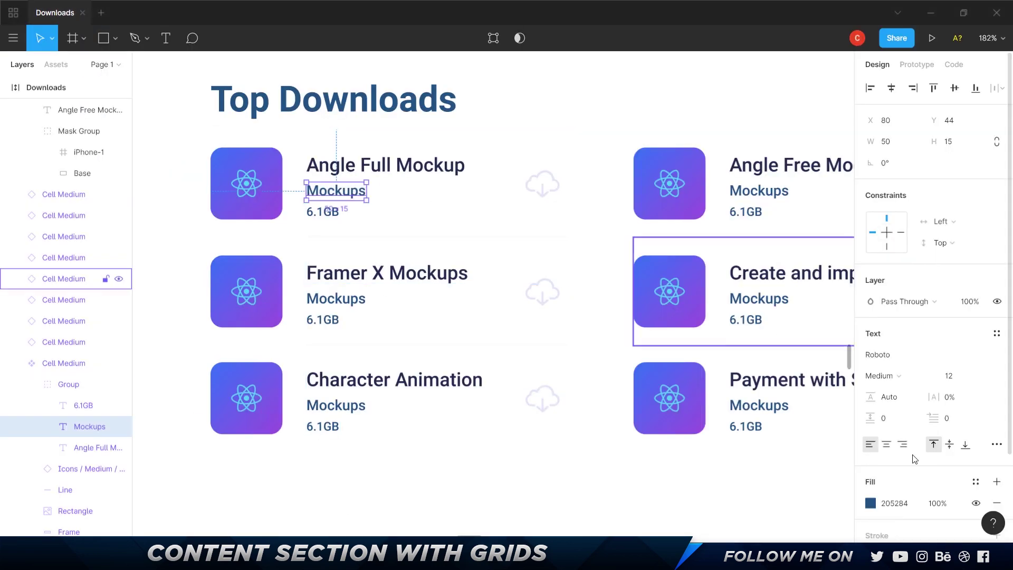
left_click(899, 503)
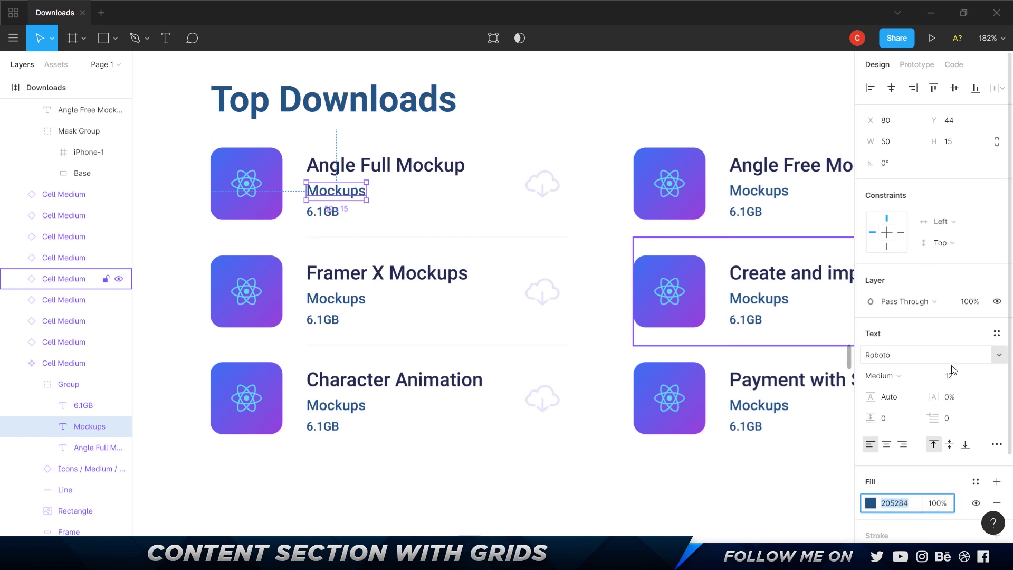
key("alt+Tab")
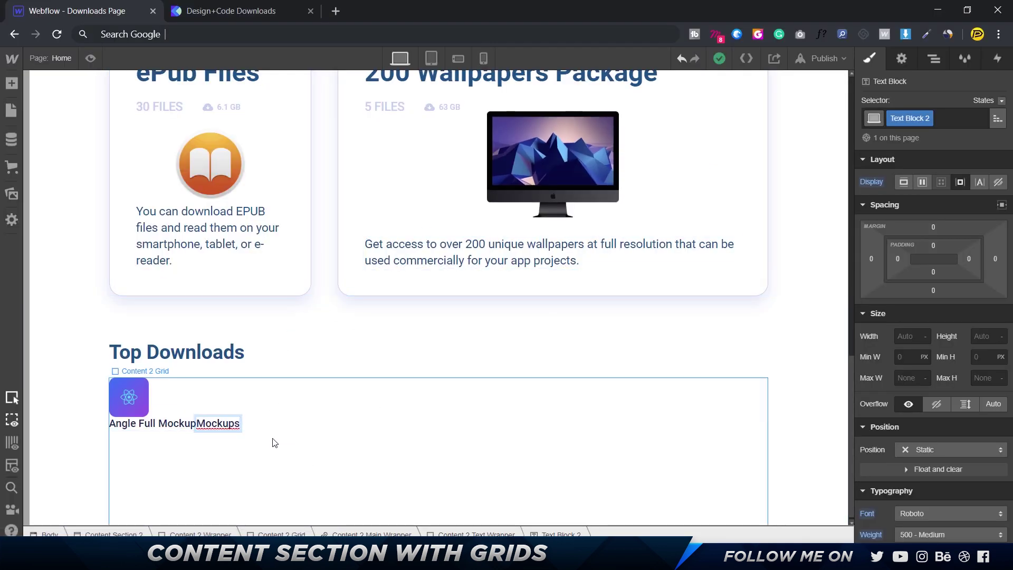
key("Escape")
scroll(953, 414, "down", 7)
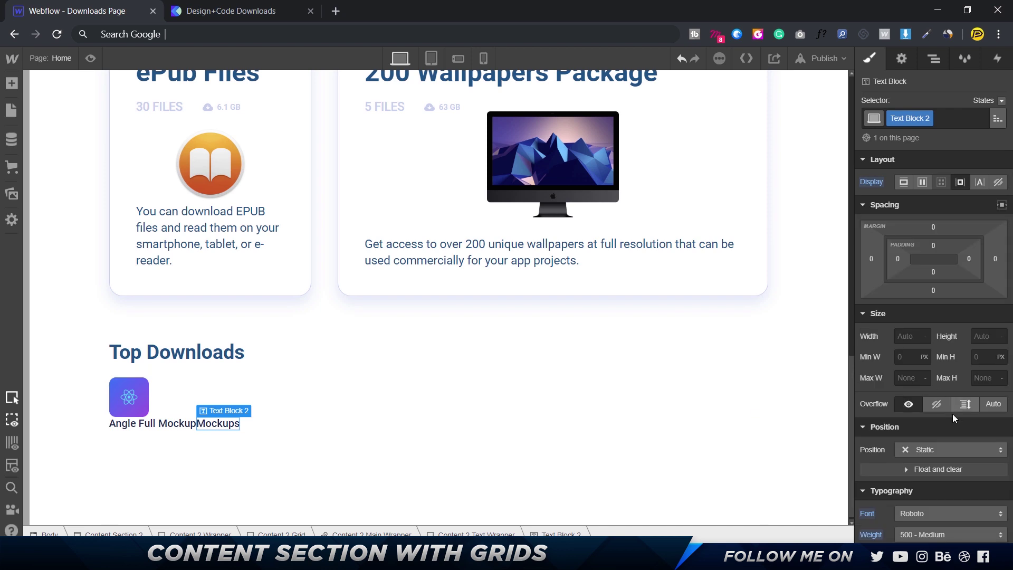
left_click(940, 301)
key("ctrl+v")
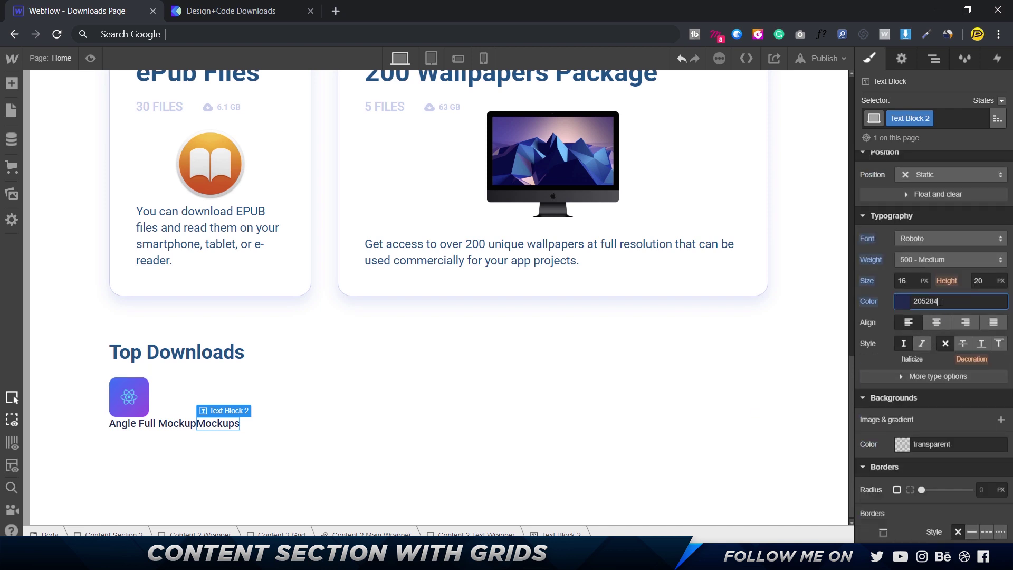
left_click(901, 280)
type("12")
key("Return")
- Duplicate the Mockups text block, check the file size label in Figma, and change the copy's text in Webflow to "6.1 GB"
left_click(269, 455)
key("ctrl+v")
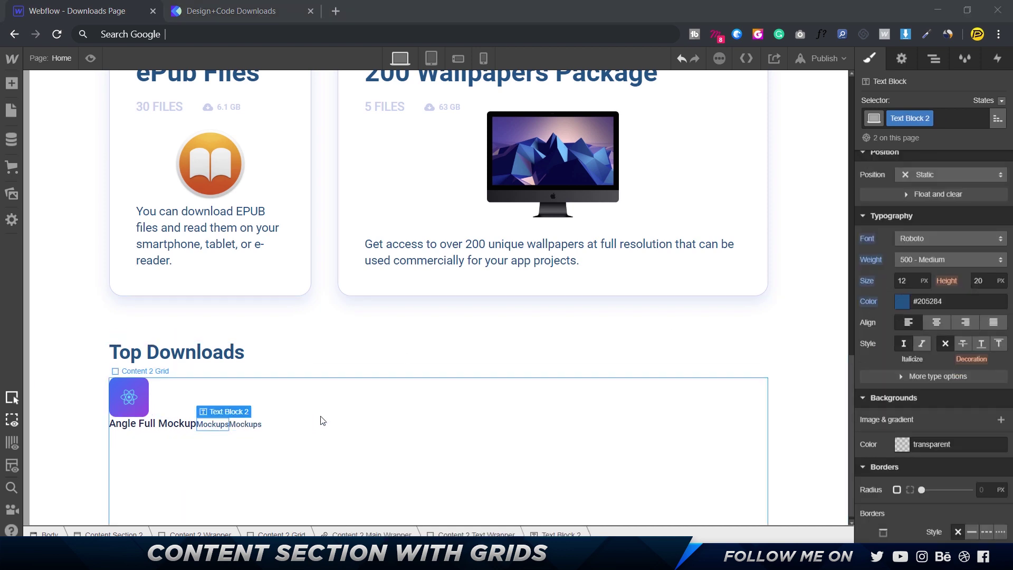
key("alt+Tab")
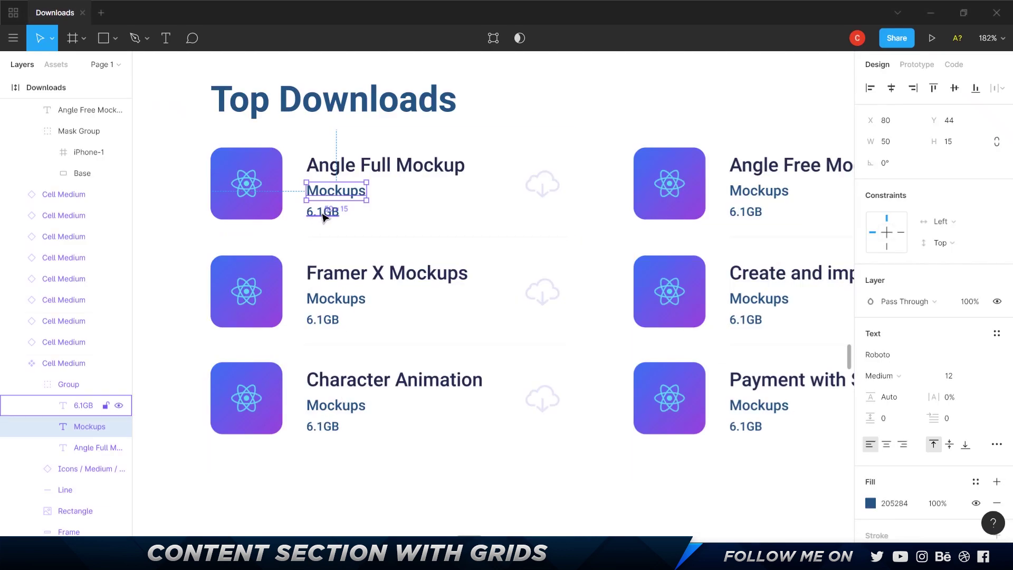
key("alt+Tab")
double_click(259, 431)
type("6.1 GB")
left_click(260, 424)
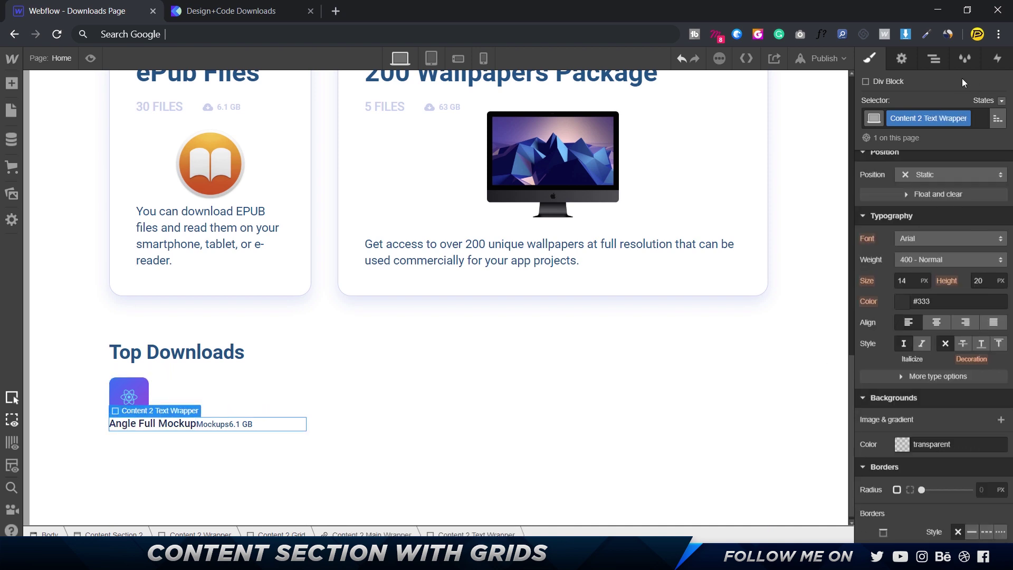
- Set the Content 2 Text Wrapper's display to flex with vertical direction so the three text blocks stack
left_click(933, 58)
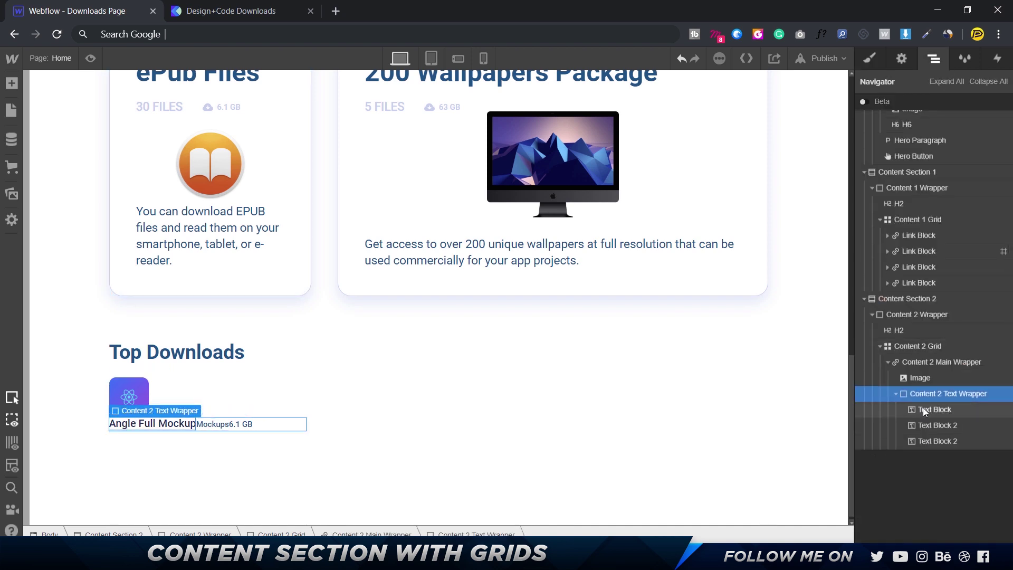
left_click(875, 64)
left_click(920, 183)
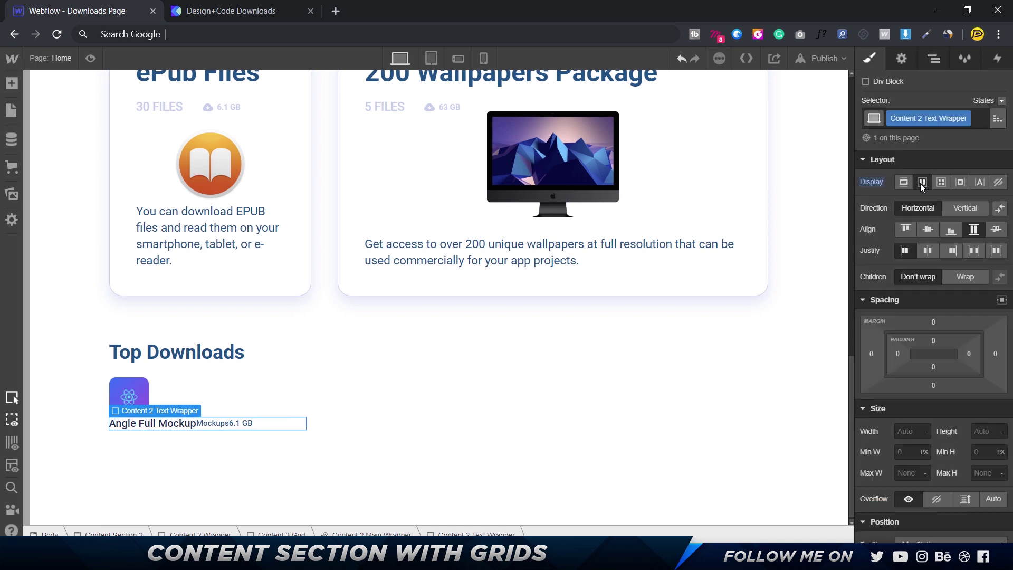
left_click(964, 207)
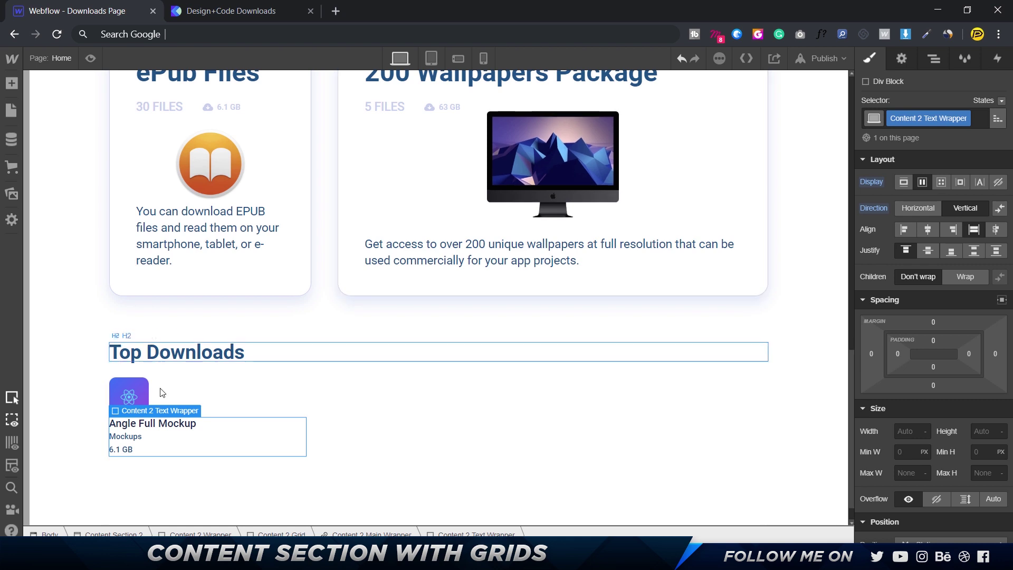
- Set the Content 2 Main Wrapper's display to horizontal flex, justified with space between the thumbnail and the text wrapper
left_click(239, 404)
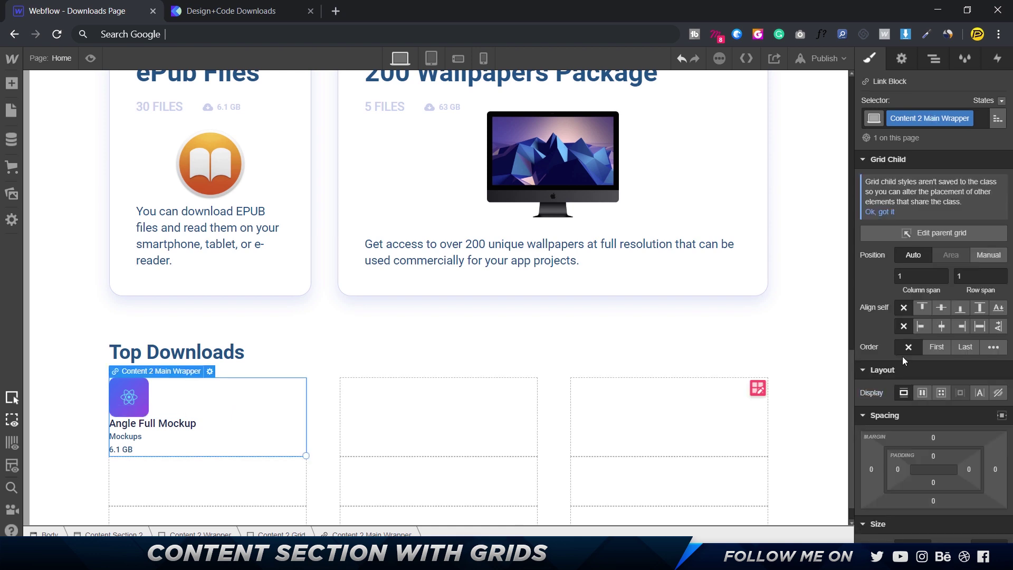
left_click(934, 58)
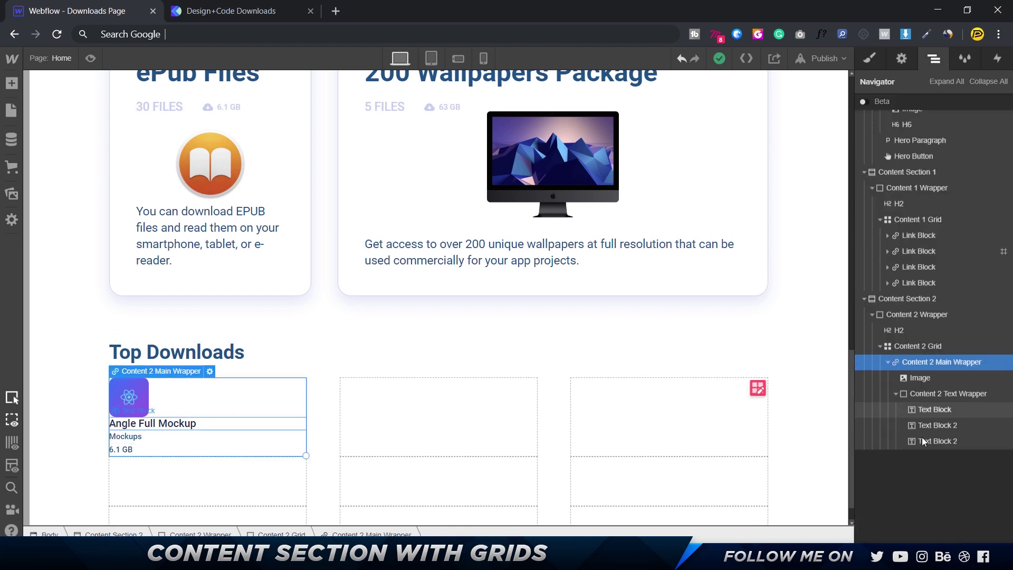
left_click(916, 377)
left_click(920, 391)
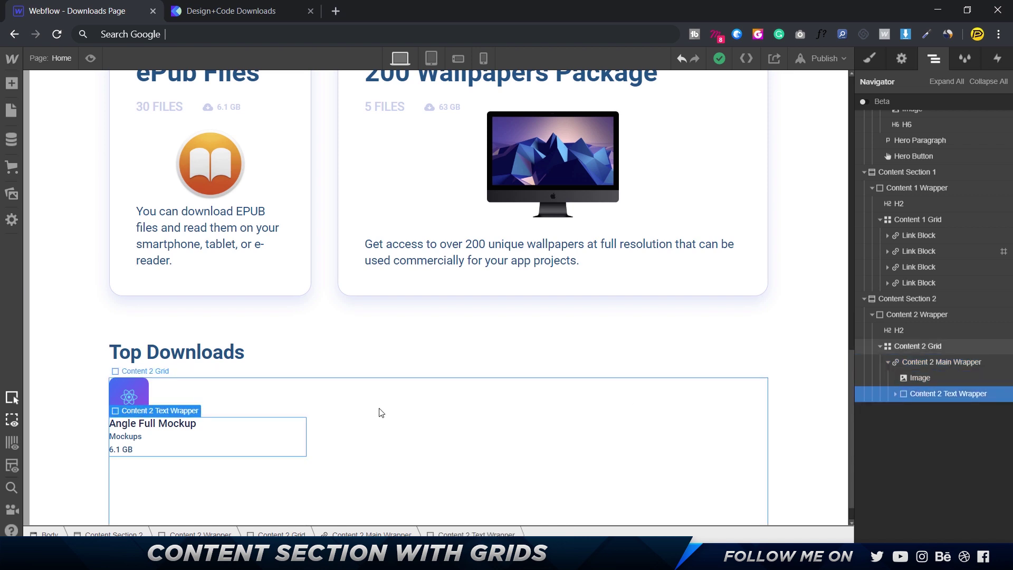
left_click(922, 364)
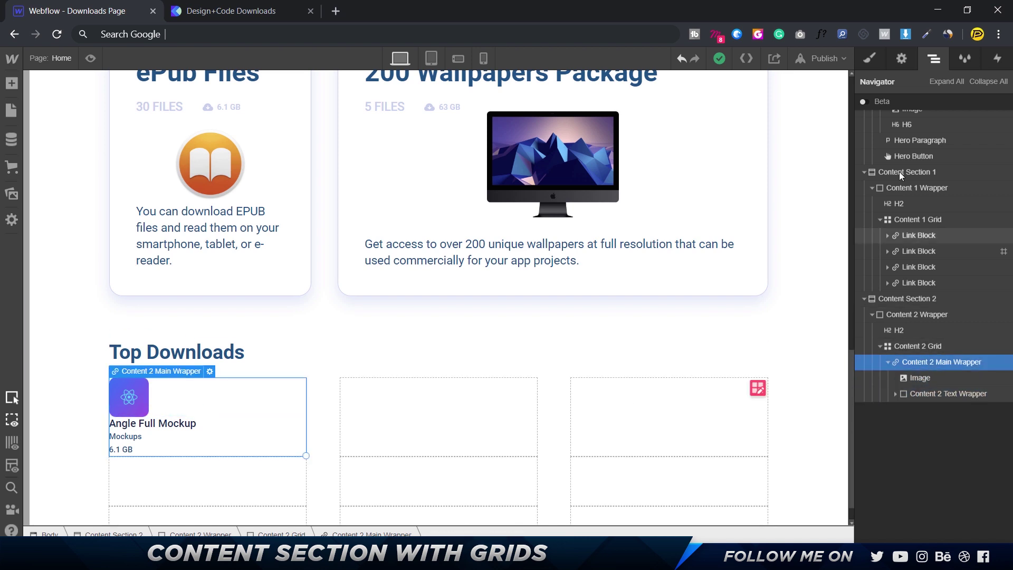
left_click(870, 58)
scroll(950, 261, "down", 5)
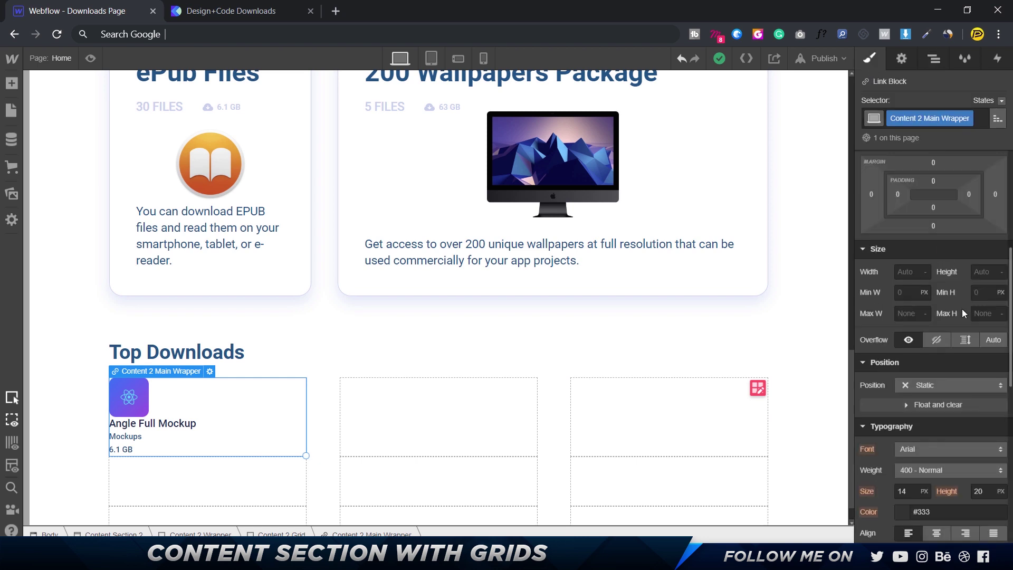
scroll(920, 263, "up", 5)
left_click(927, 398)
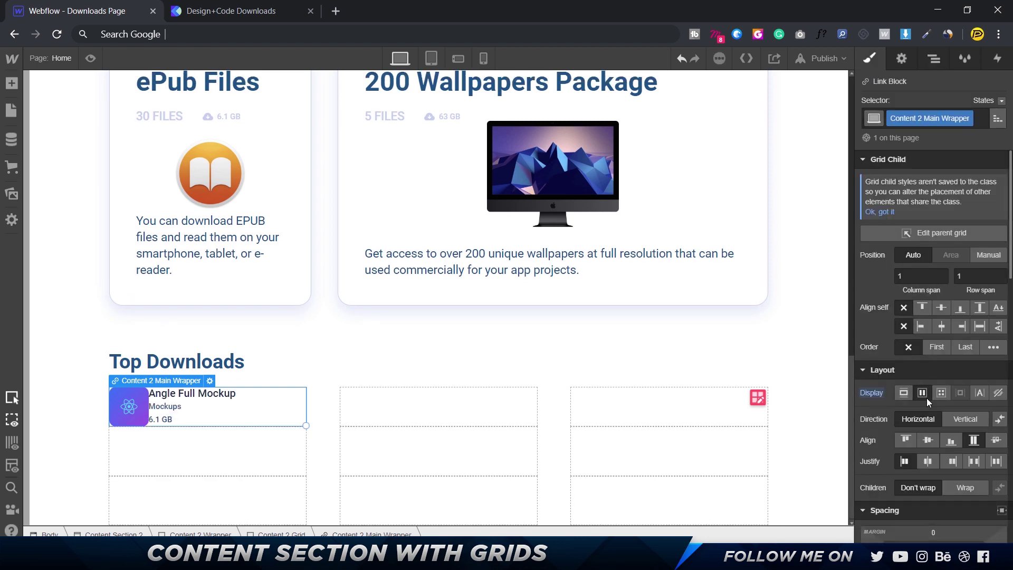
left_click(975, 461)
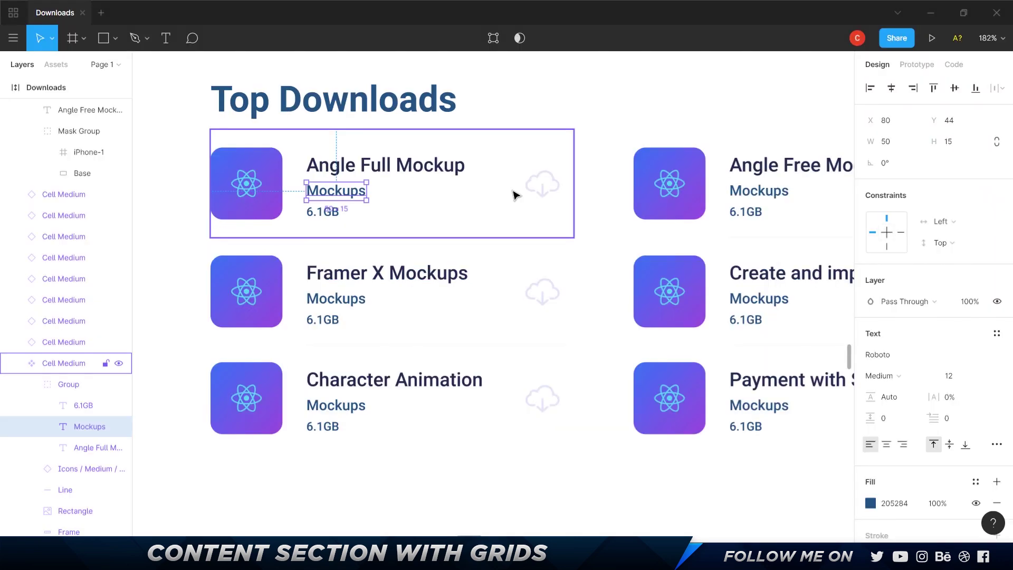
- Check the download icon in Figma, nest the Content 2 Text Wrapper inside the new div block in Webflow, and review the nesting
left_click(541, 191)
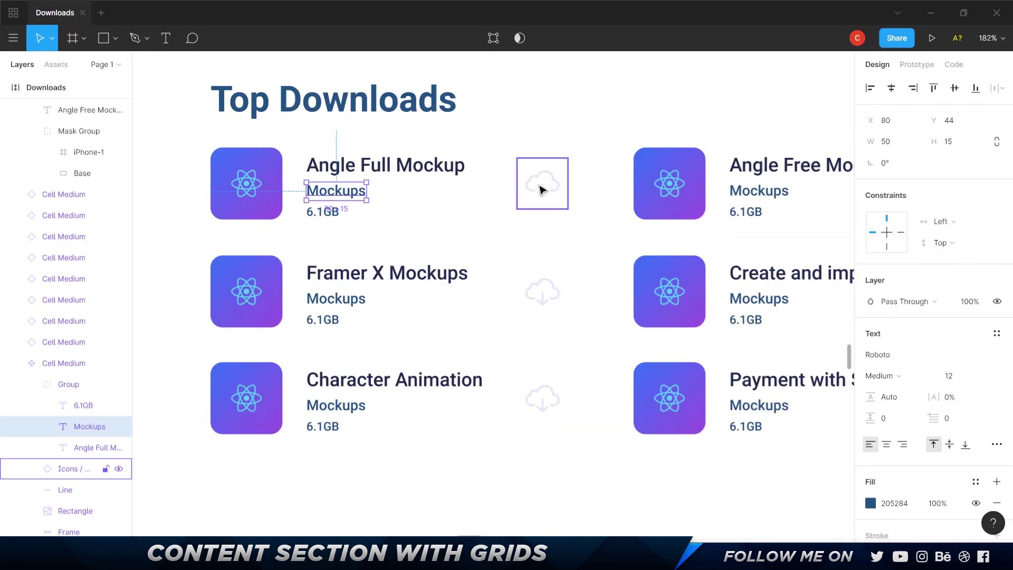
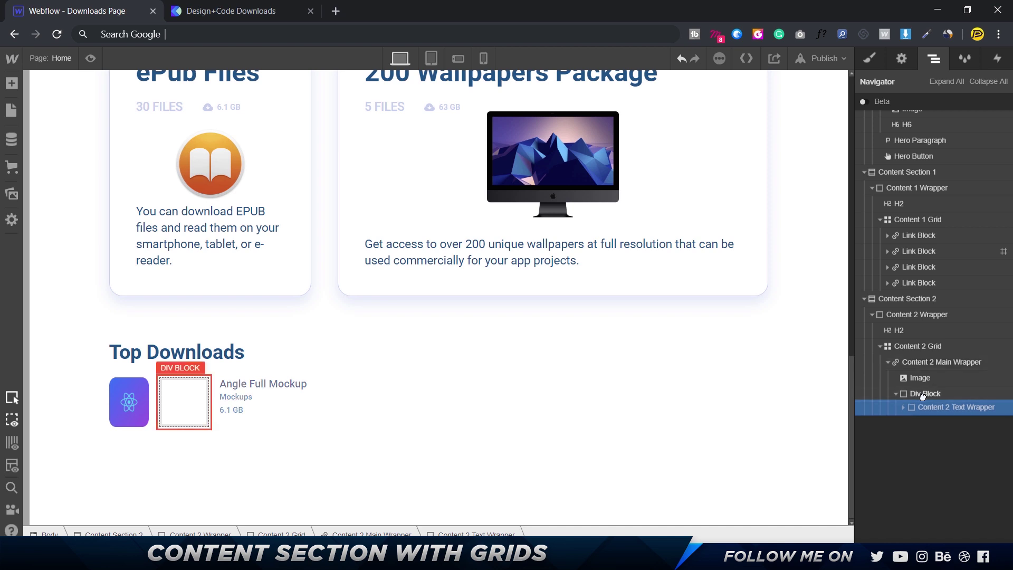
left_click(893, 395)
left_click(916, 363)
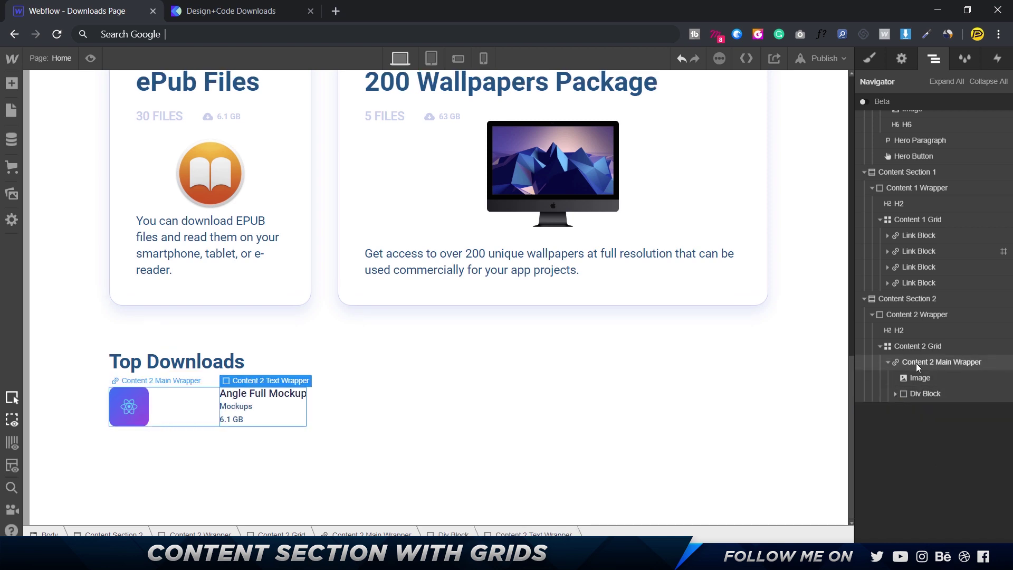
left_click(918, 345)
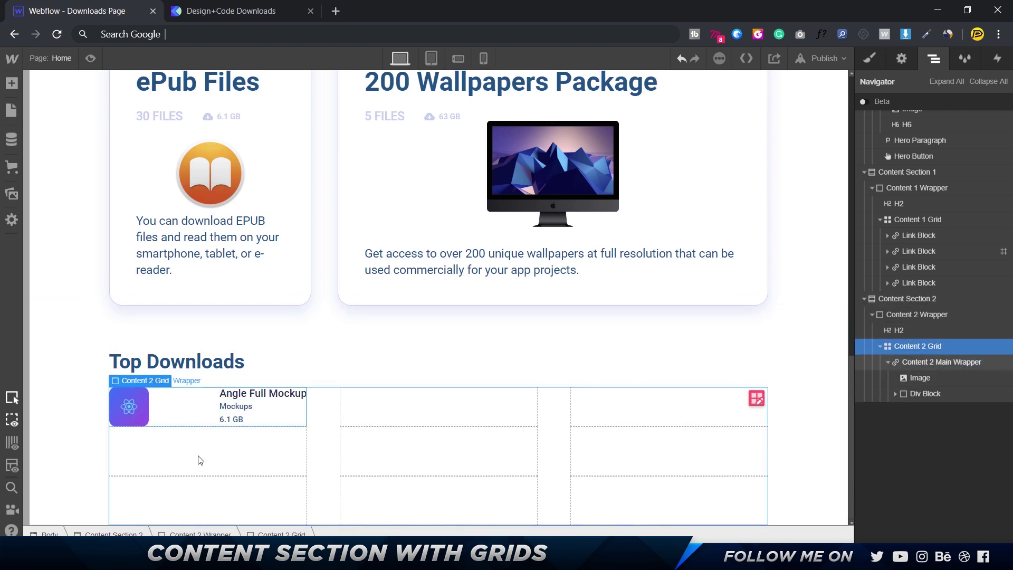
left_click(926, 362)
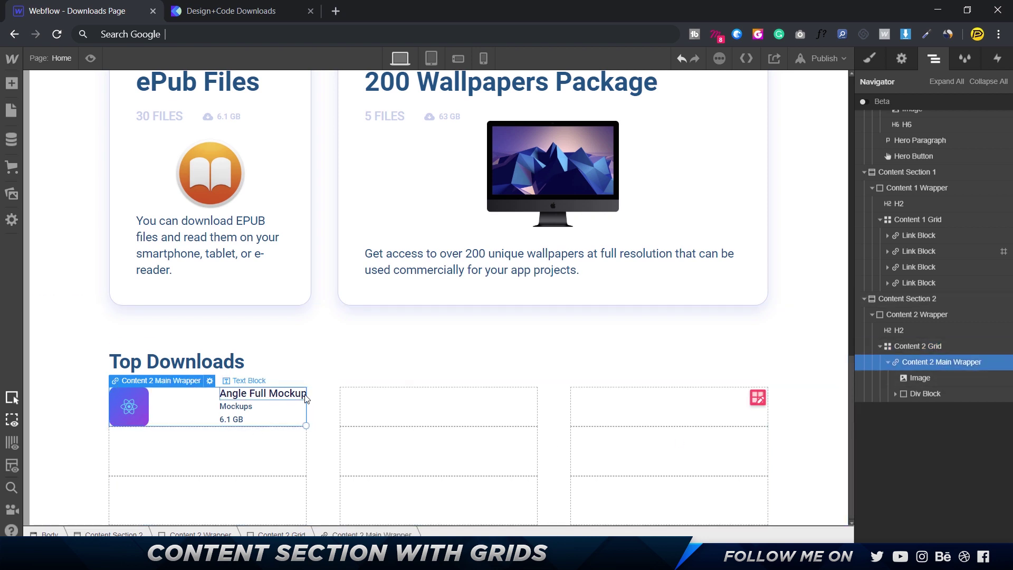
left_click(926, 393)
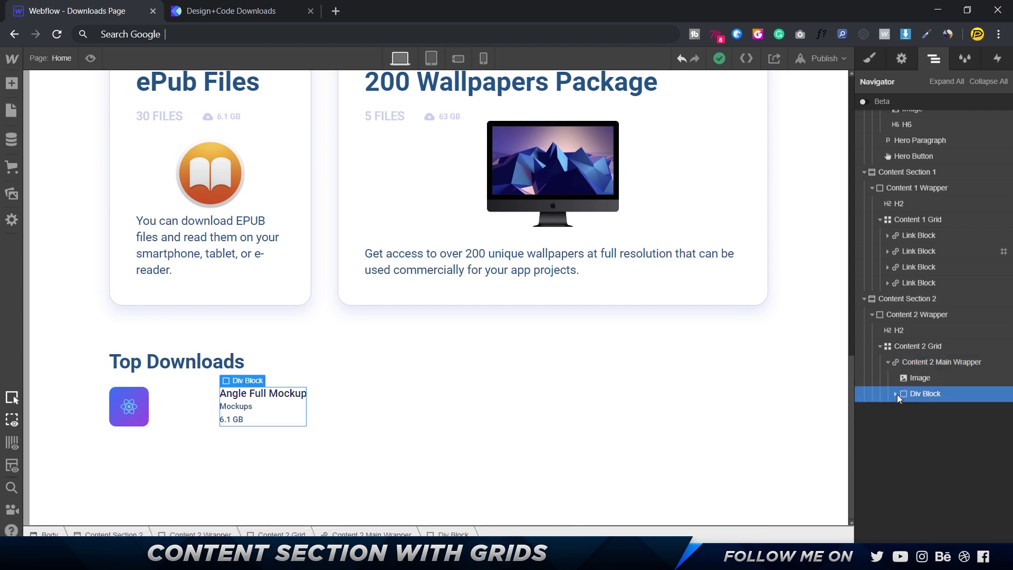
left_click(896, 394)
left_click(928, 410)
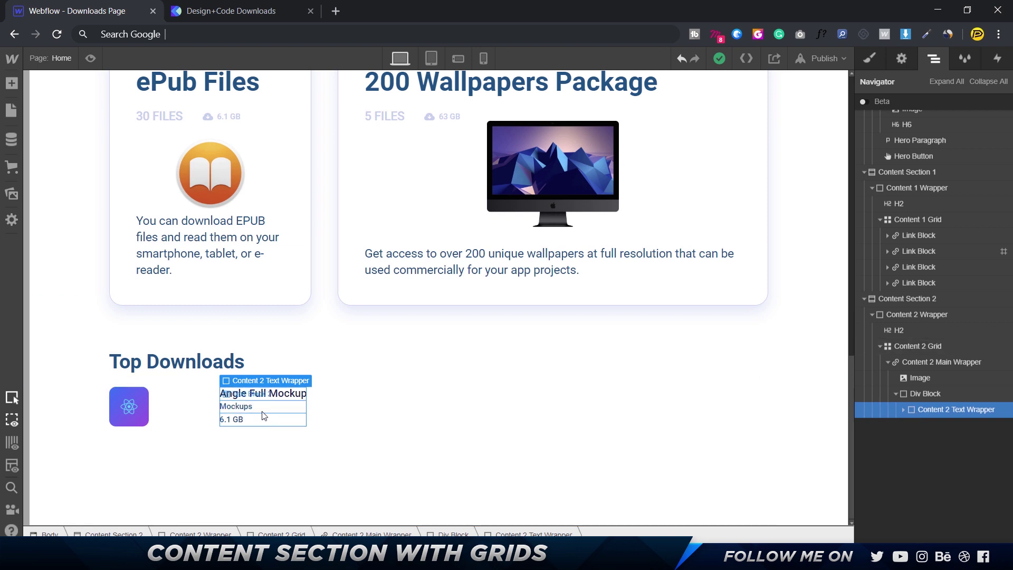
- Insert the cloud download PNG from the assets into the div block below the Content 2 Text Wrapper and mark it as HiDPI
left_click(11, 202)
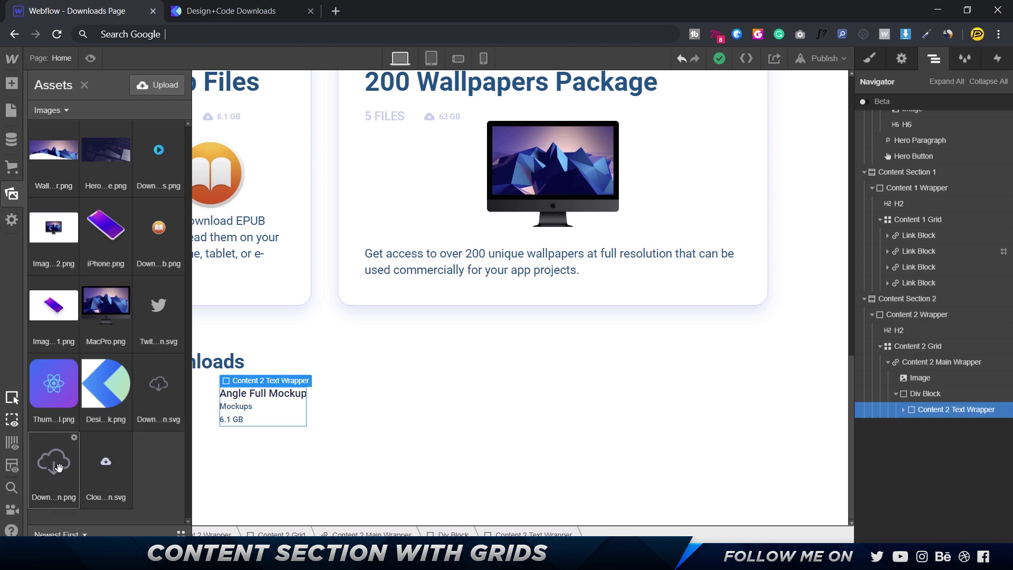
left_click_drag(58, 467, 905, 430)
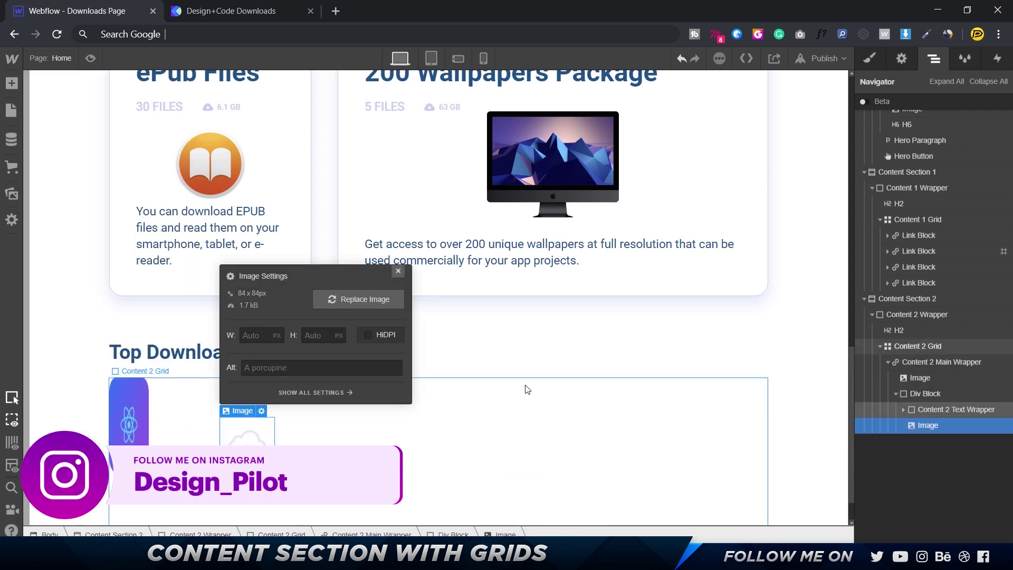
left_click(369, 335)
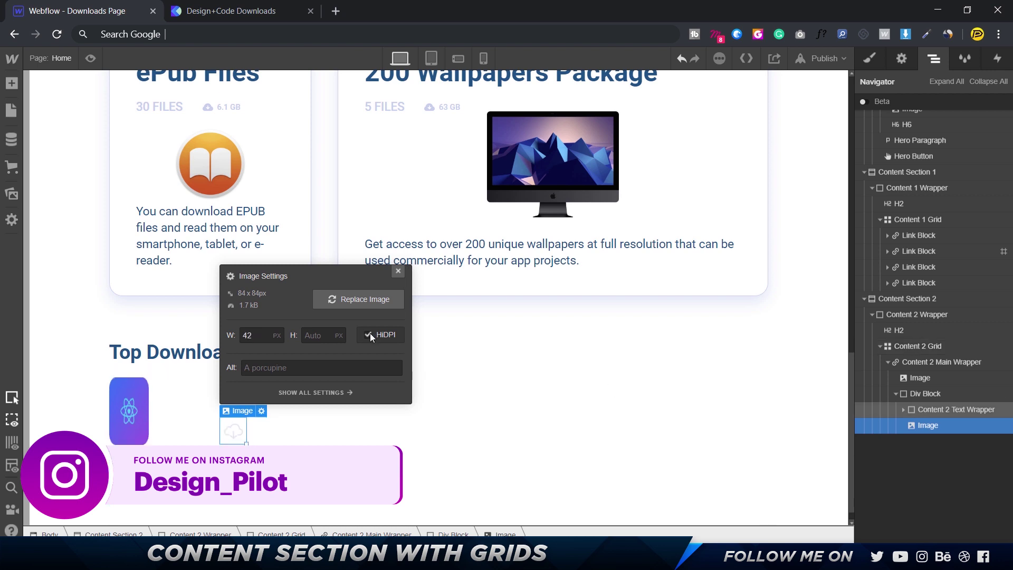
left_click(398, 271)
scroll(765, 380, "down", 1)
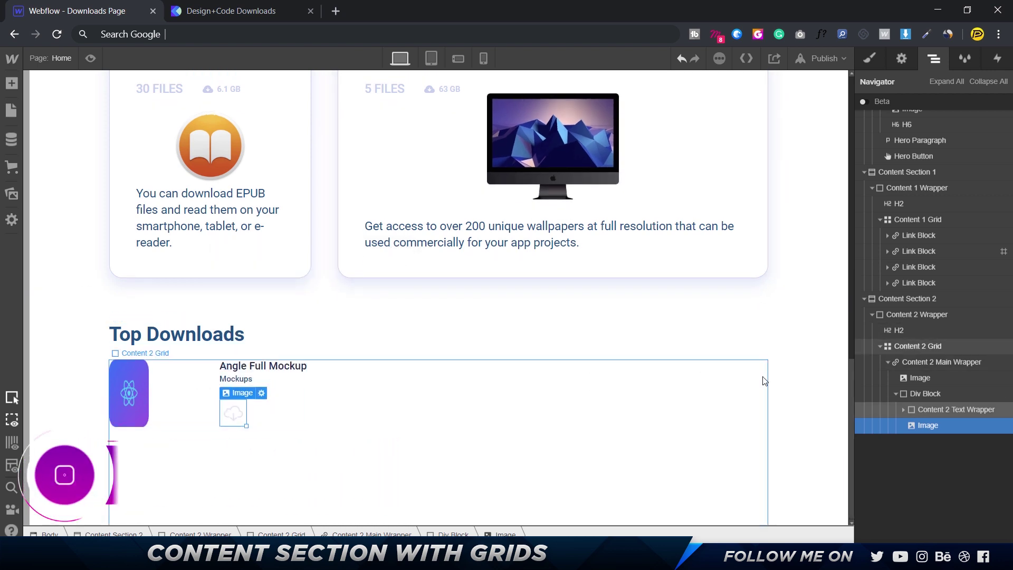
- Assign a new class named Content 2 Block Wrapper to the div block holding the text wrapper and download icon
left_click(907, 394)
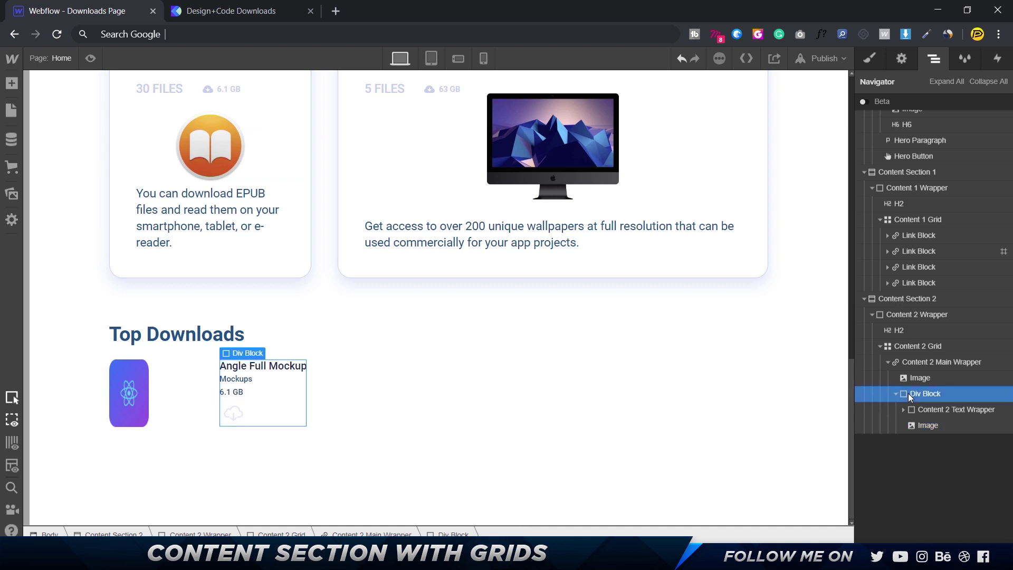
left_click(870, 60)
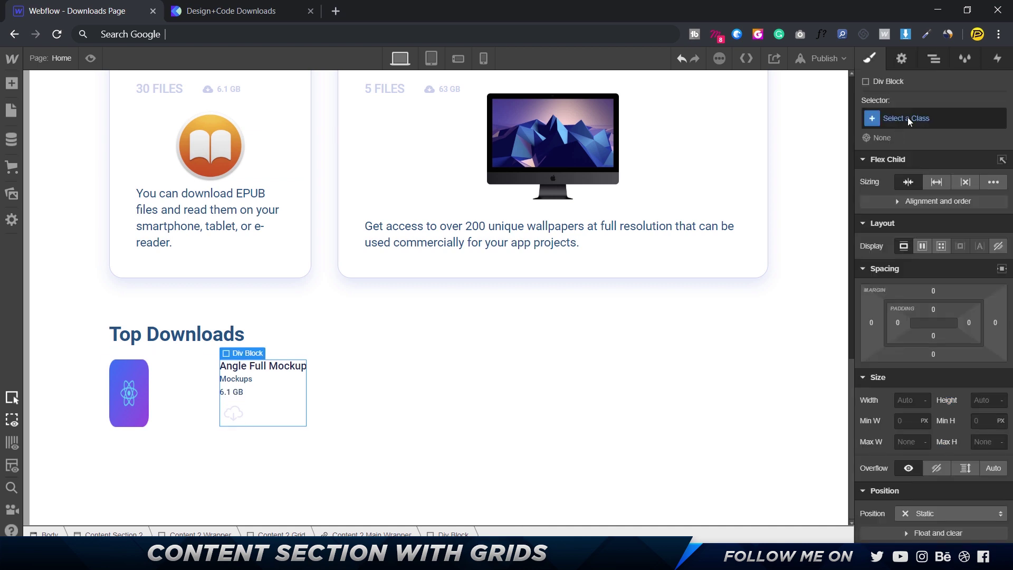
left_click(908, 120)
type("Content 2")
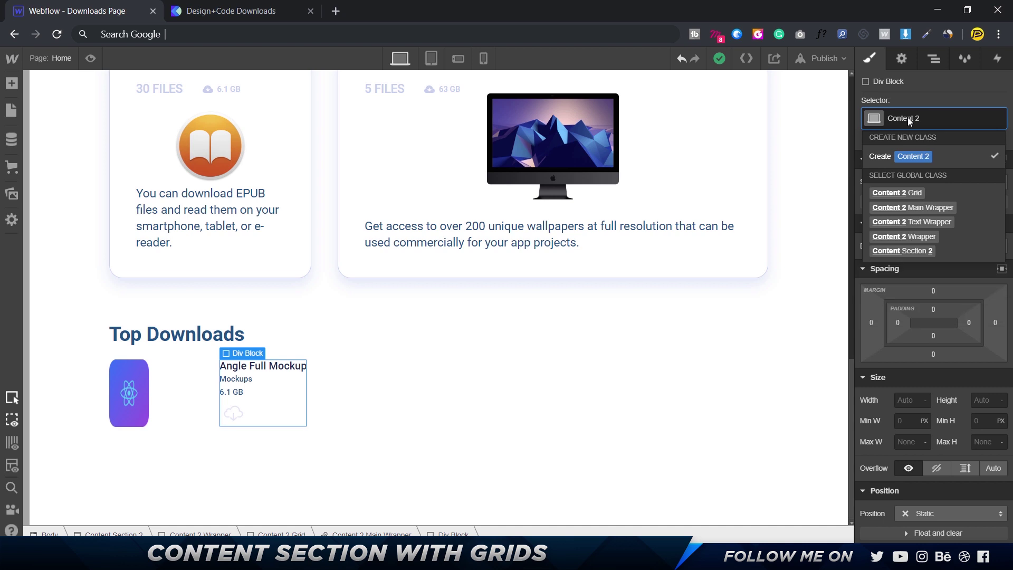
type(" Block Wra")
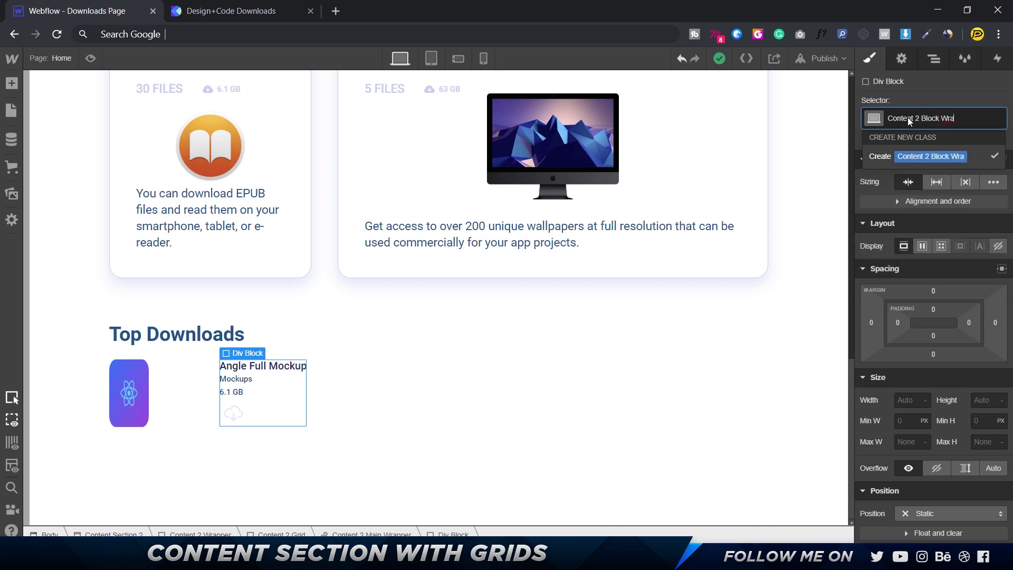
type("pper")
key("Return")
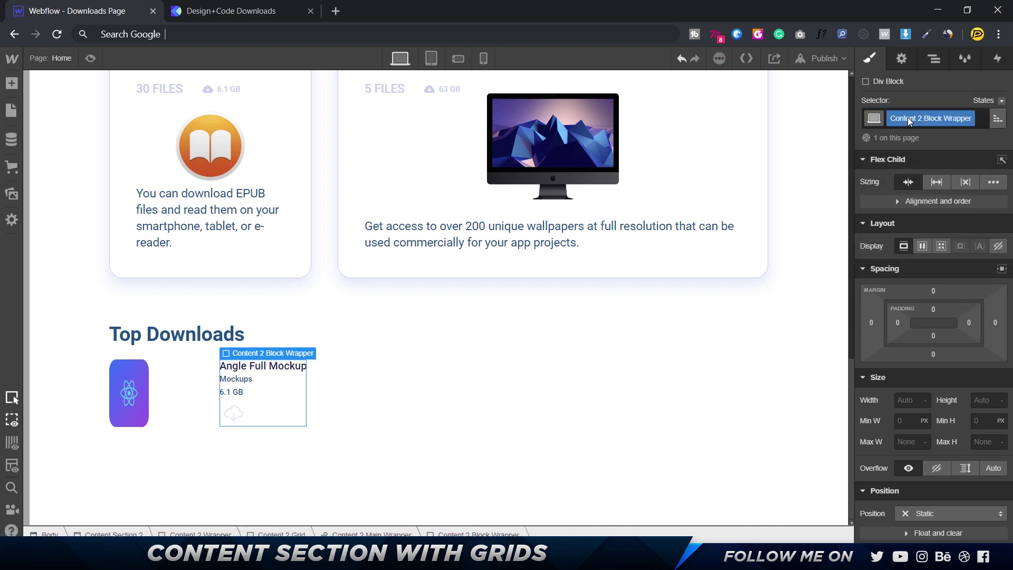
- Make the Content 2 Block Wrapper a horizontal flex container, 100% wide, aligned to center and justified with space between
left_click(921, 246)
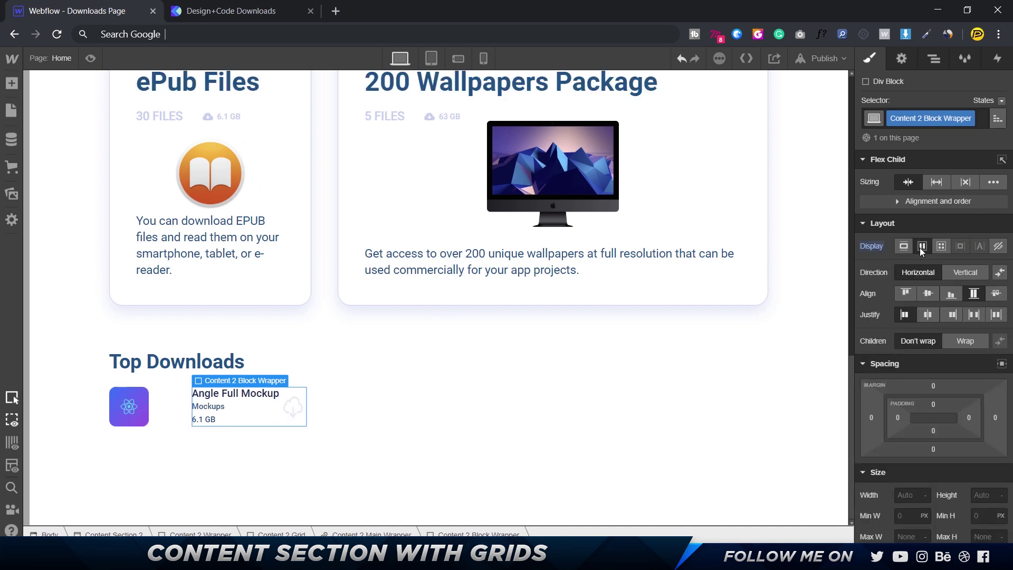
left_click(928, 293)
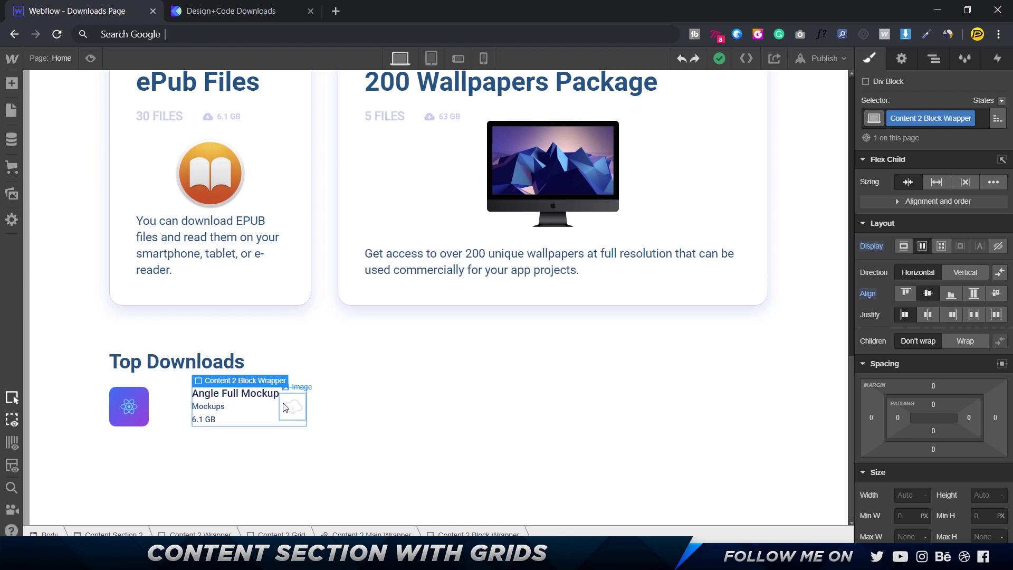
left_click(913, 496)
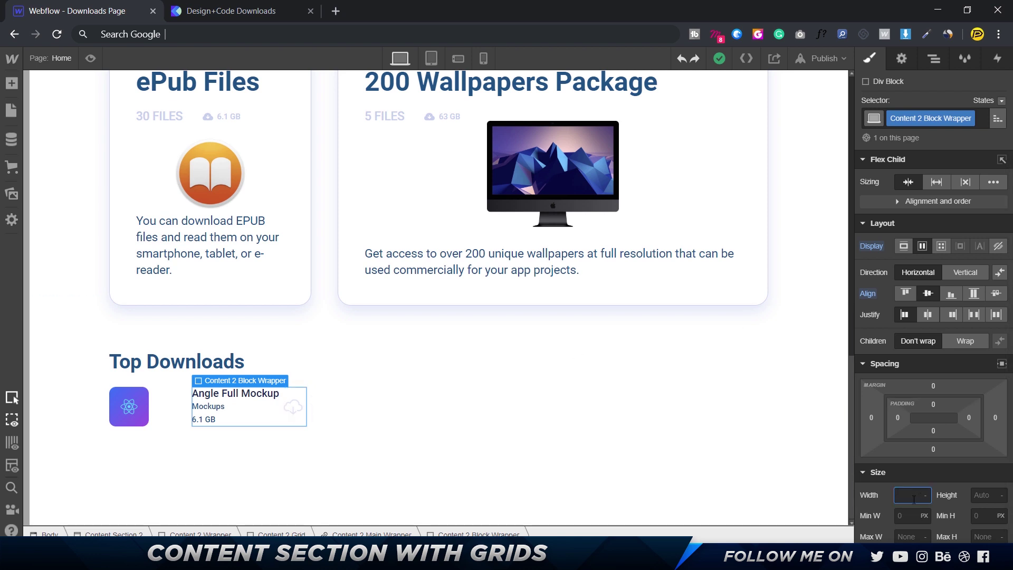
key("Return")
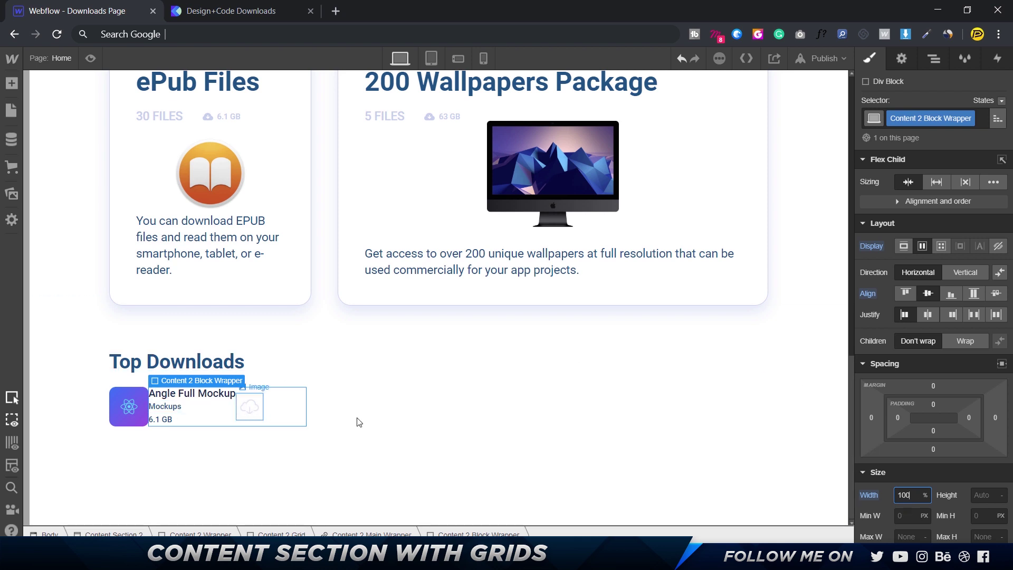
left_click(973, 313)
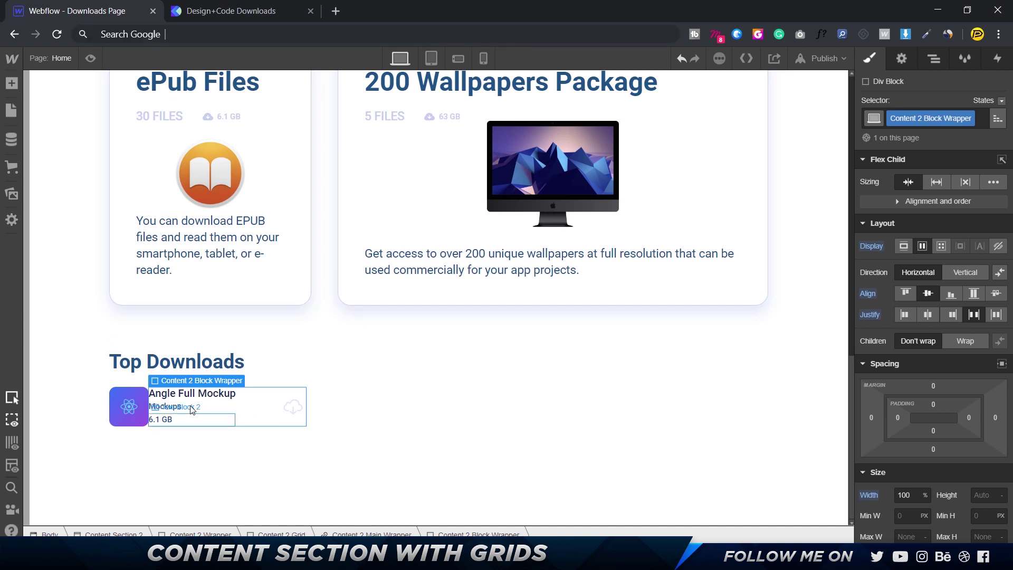
- Switch to the Figma design and measure the gap between the first cell's thumbnail and its text group
left_click(221, 10)
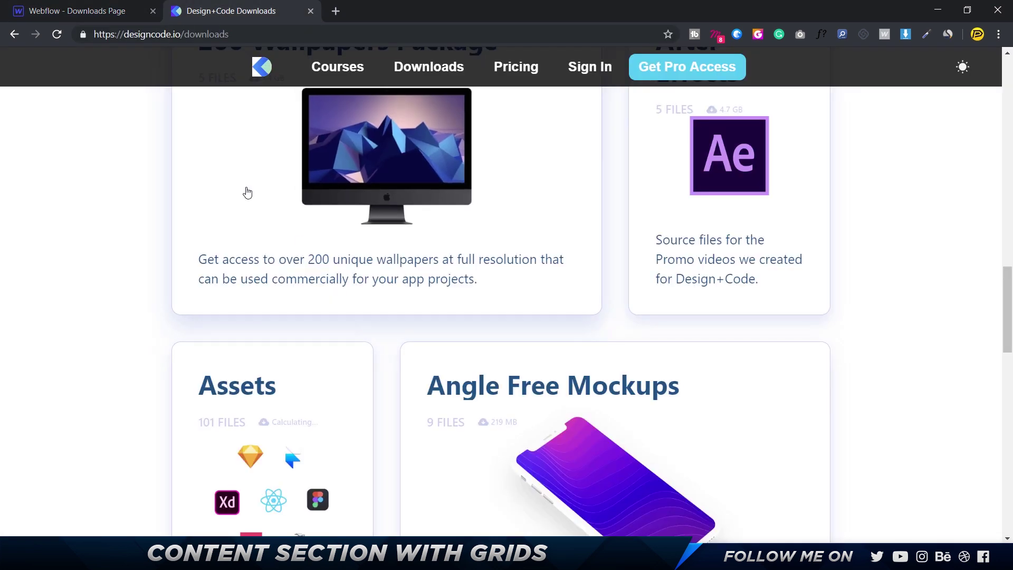
left_click(105, 10)
mouse_move(774, 559)
left_click(773, 498)
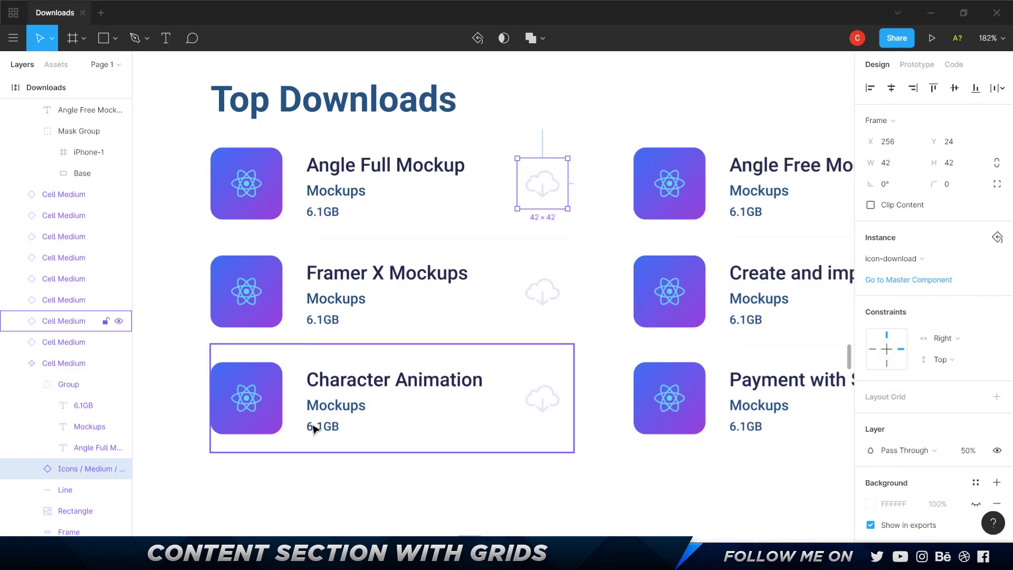
left_click(280, 180)
key("alt")
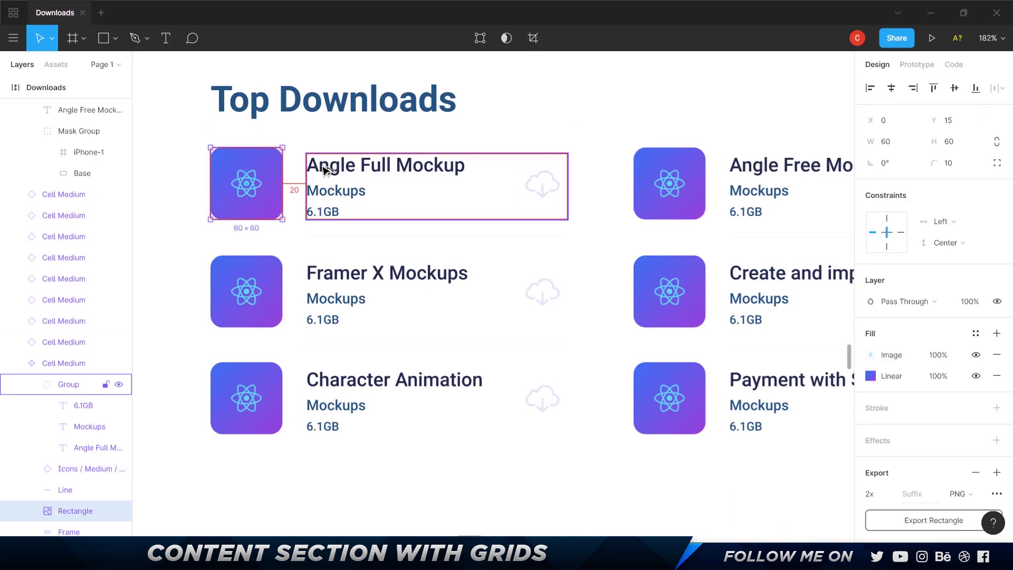
- In Webflow, give the Top Downloads thumbnail image a 20 px right margin and preview the page
key("alt+Tab")
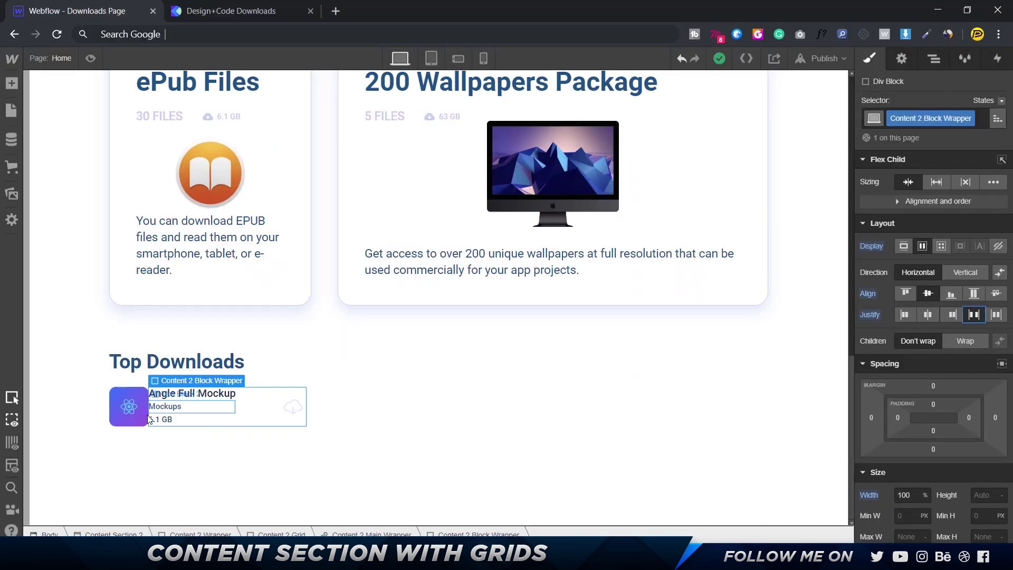
left_click(140, 394)
left_click(995, 322)
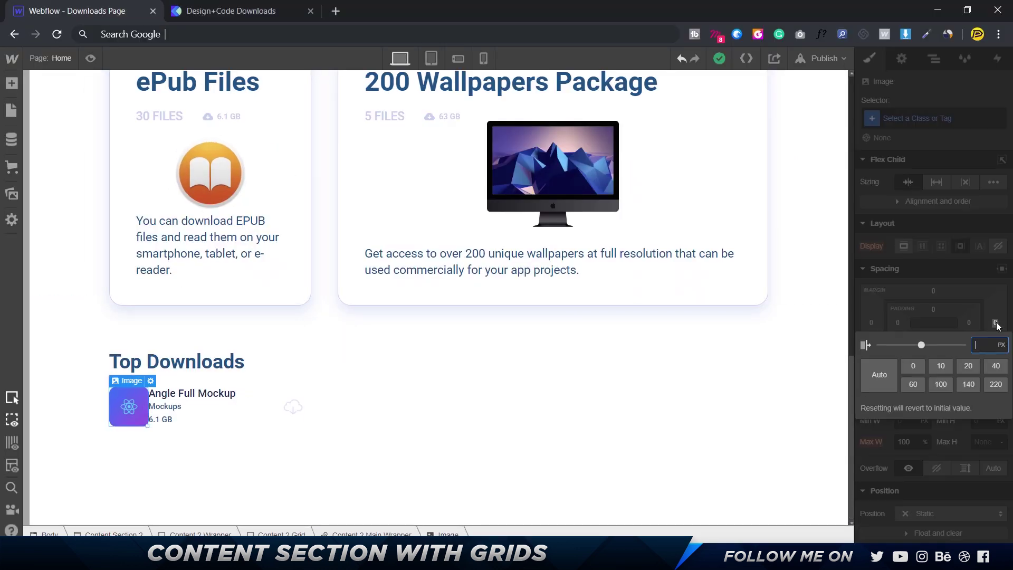
key("Return")
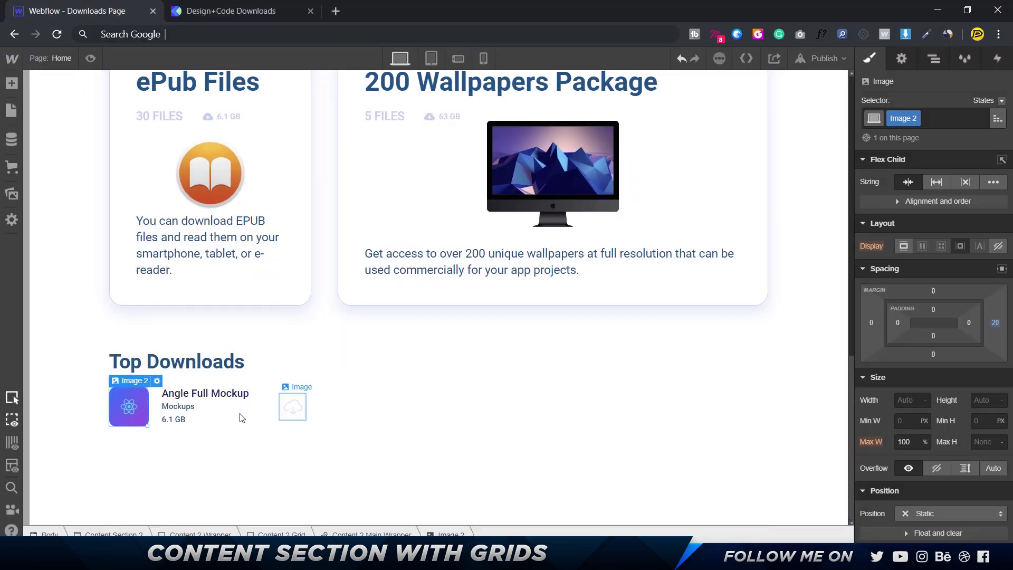
left_click(592, 400)
left_click(90, 60)
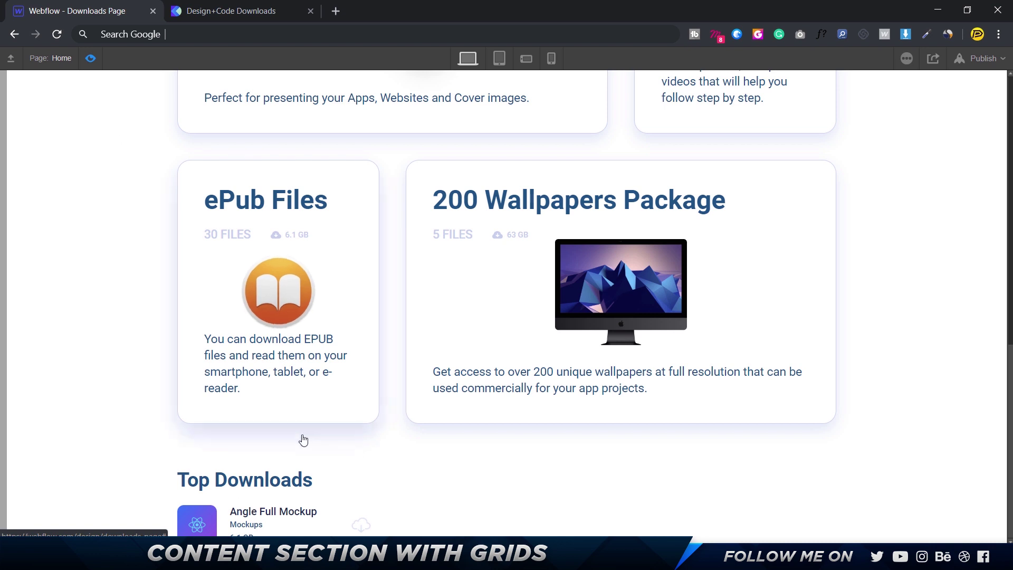
key("ctrl+shift+p")
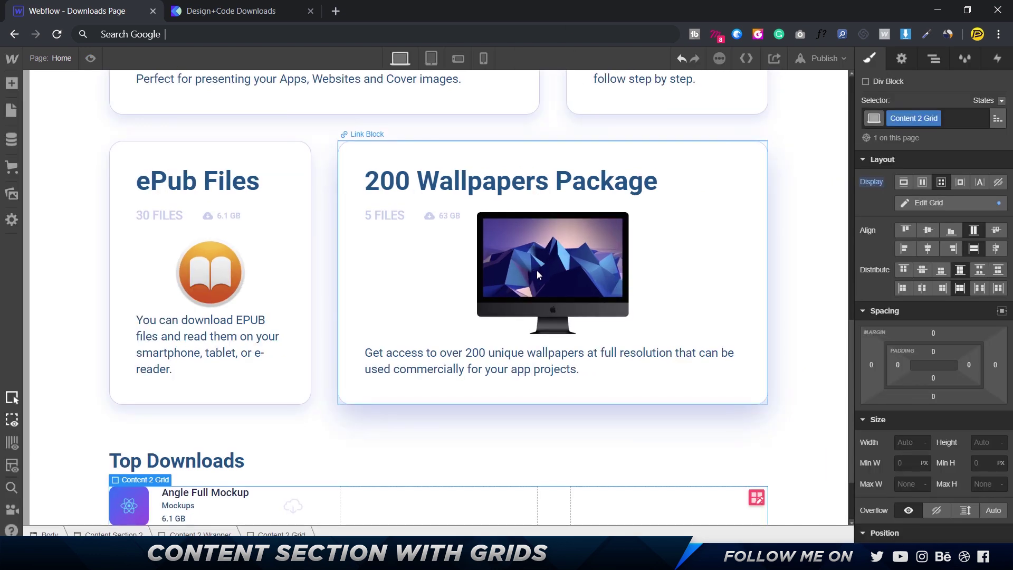
- In Figma, select the divider line below the Angle Full Mockup cell and copy its fill color code
key("alt+Tab")
scroll(412, 227, "up", 5)
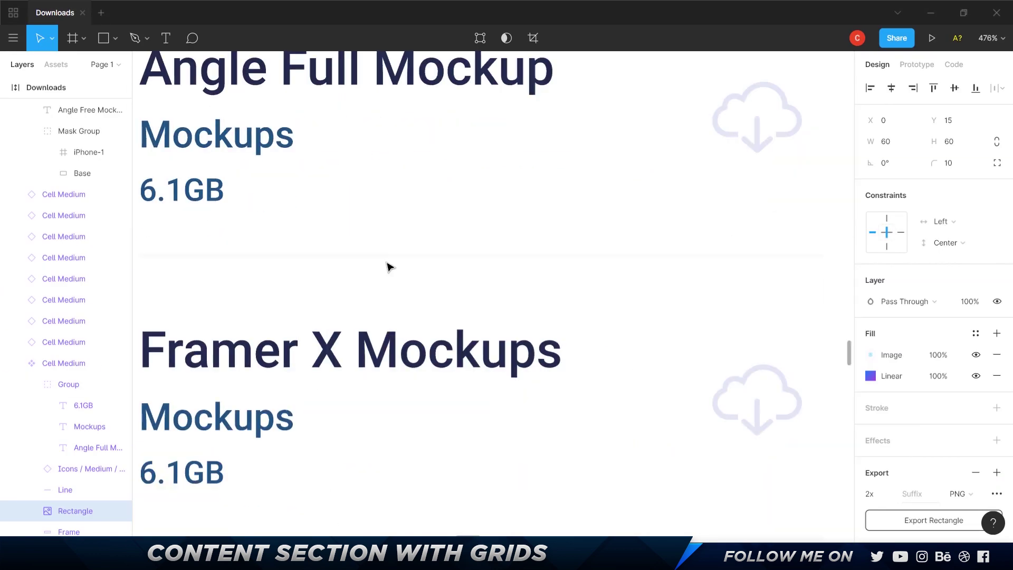
left_click(444, 257)
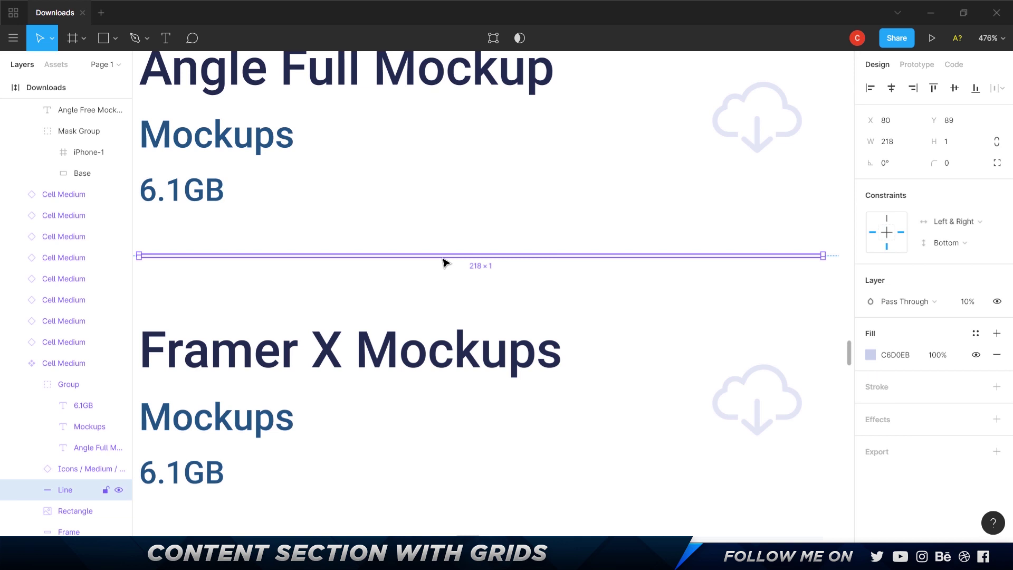
left_click(903, 356)
scroll(631, 197, "down", 3)
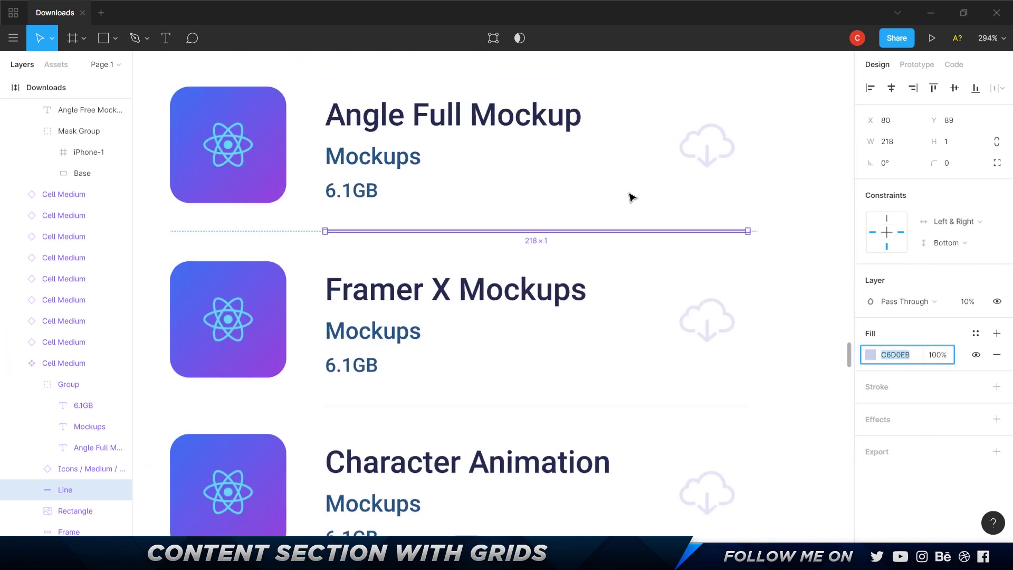
- Return to Webflow and add a solid 1 px bottom border to the Content 2 Block Wrapper
key("alt+Tab")
scroll(275, 401, "down", 2)
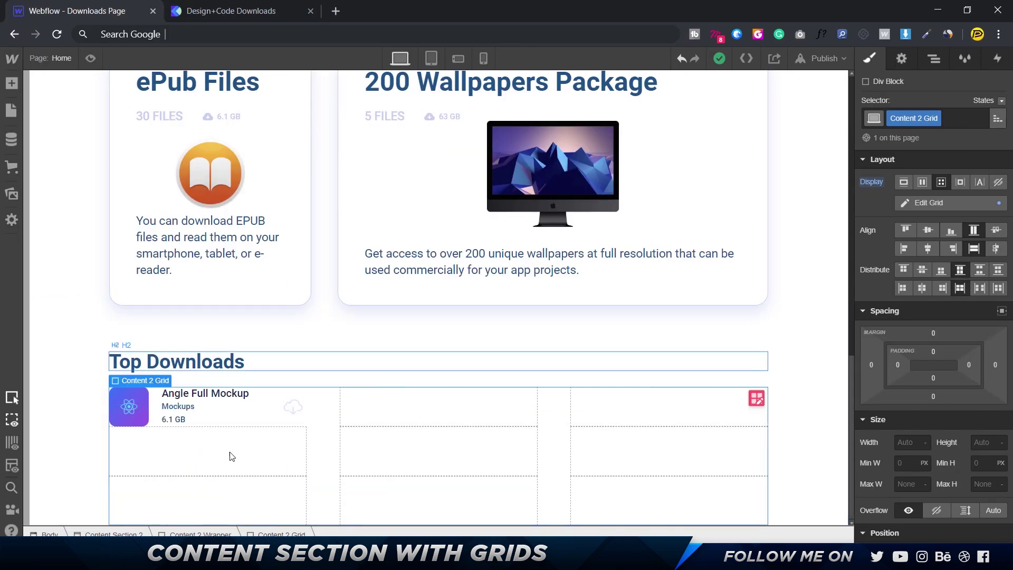
left_click(258, 415)
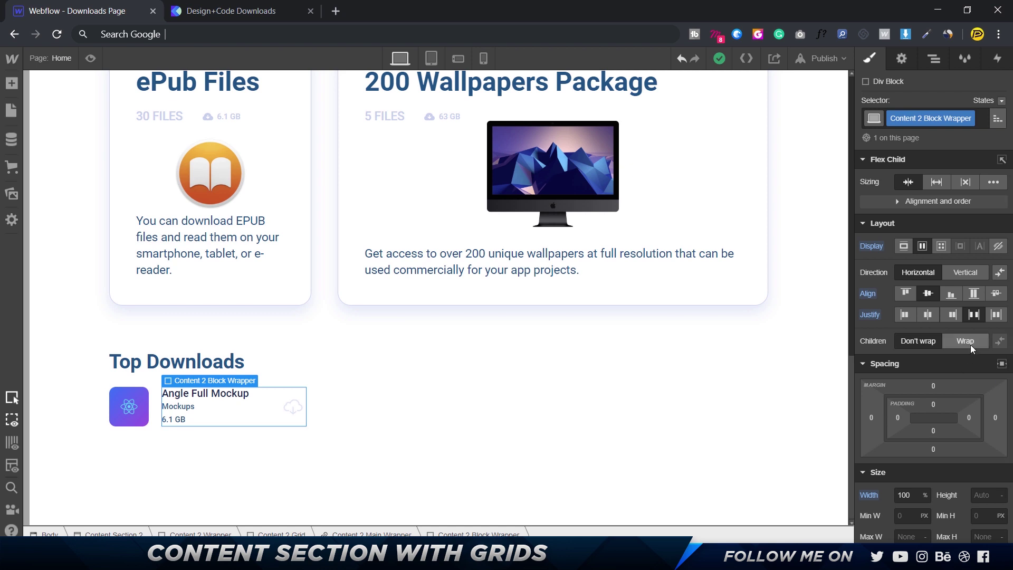
scroll(970, 344, "down", 10)
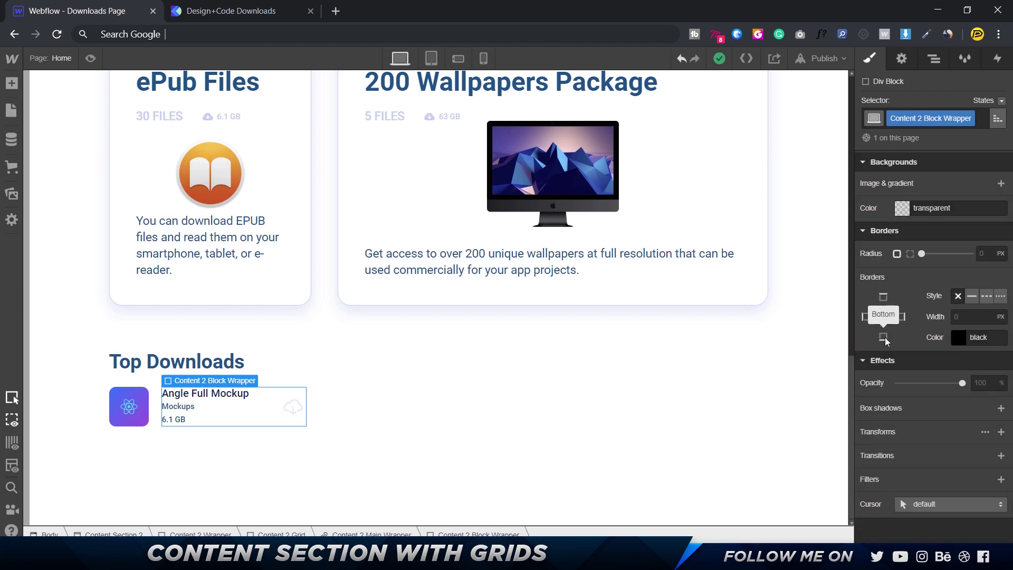
left_click(971, 317)
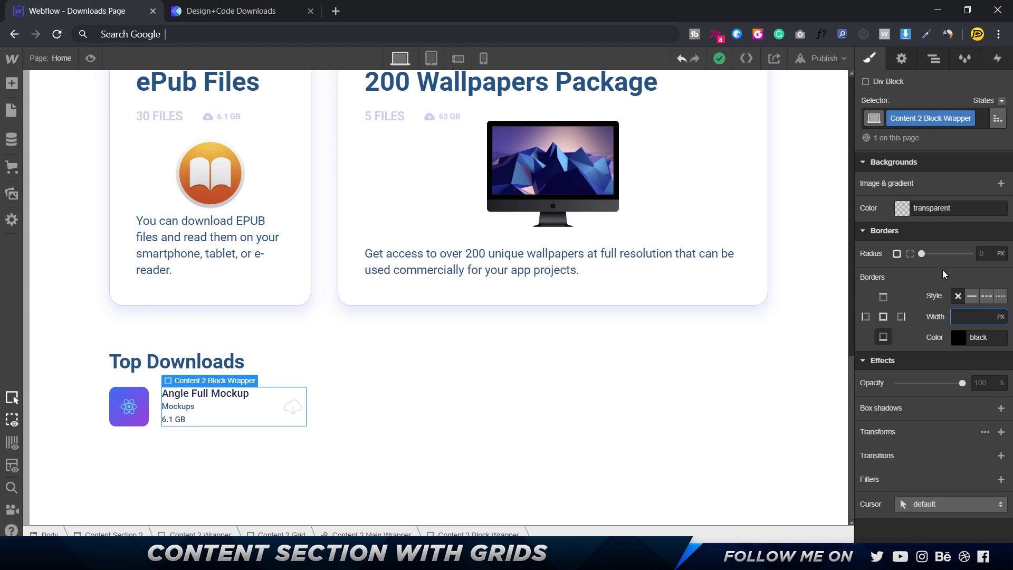
type("1")
left_click(425, 422)
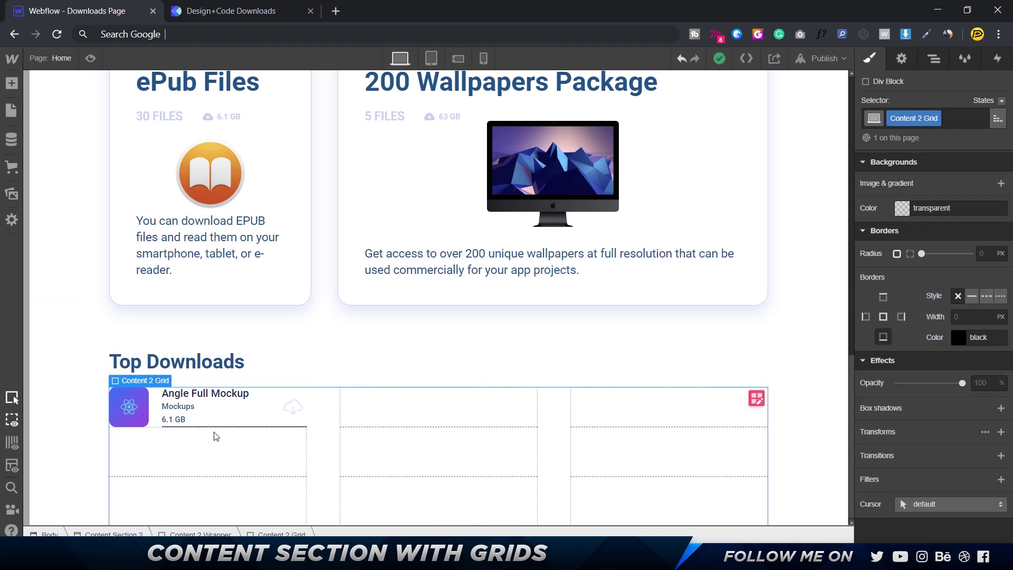
- Set the Content 2 Block Wrapper's bottom border color to #c6d0eb
left_click(262, 414)
left_click(985, 337)
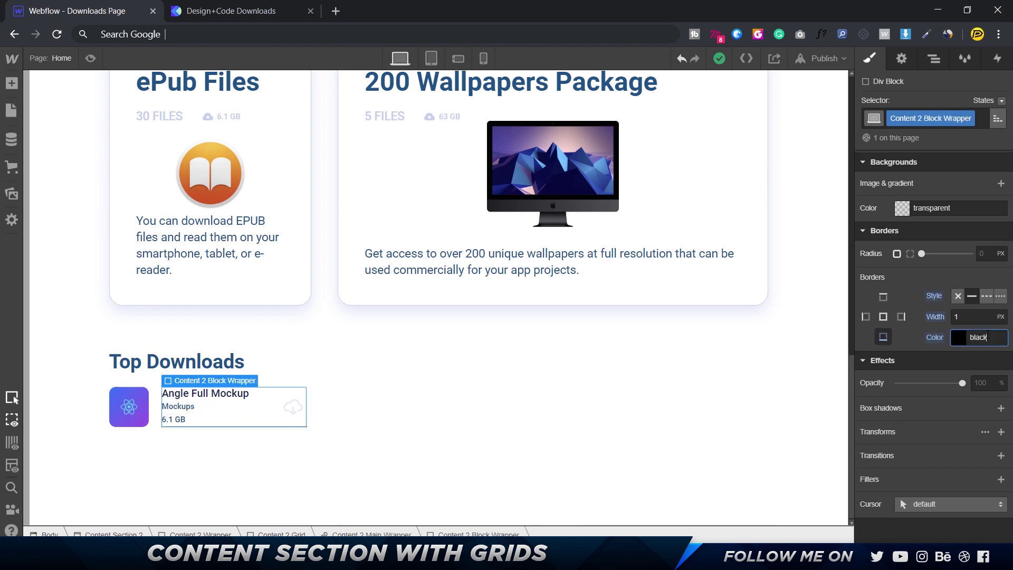
key("ctrl+a")
type("#c6d0eb")
key("Return")
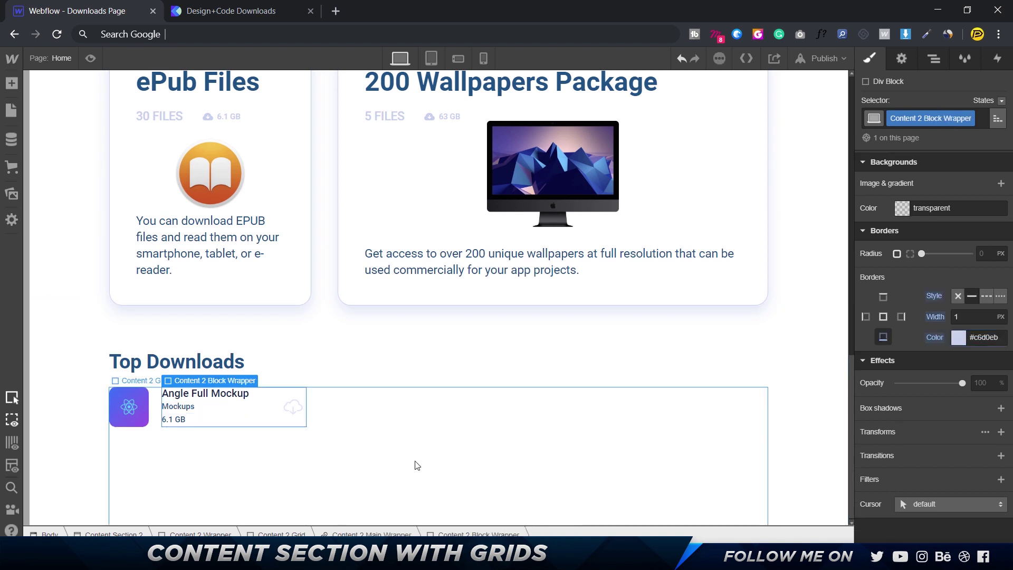
- Preview the page, return to the designer and inspect the divider below the first Top Downloads cell
left_click(90, 58)
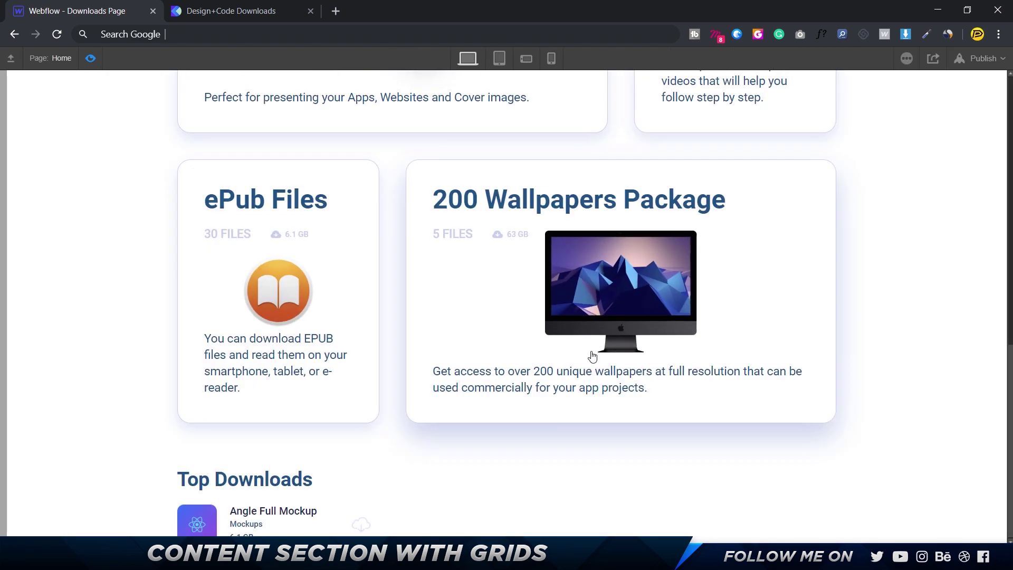
key("ctrl+shift+p")
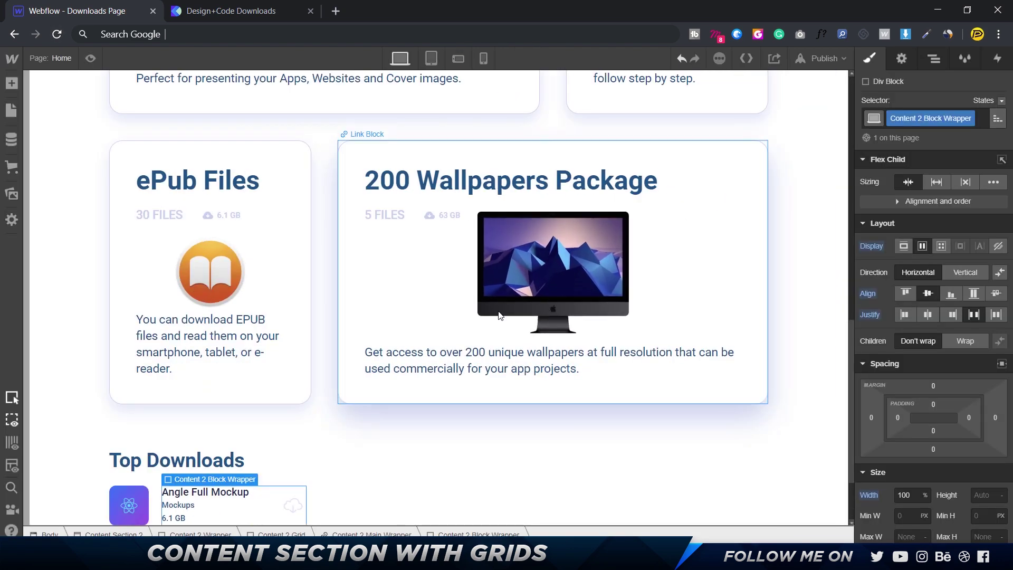
scroll(355, 447, "down", 2)
left_click(529, 434)
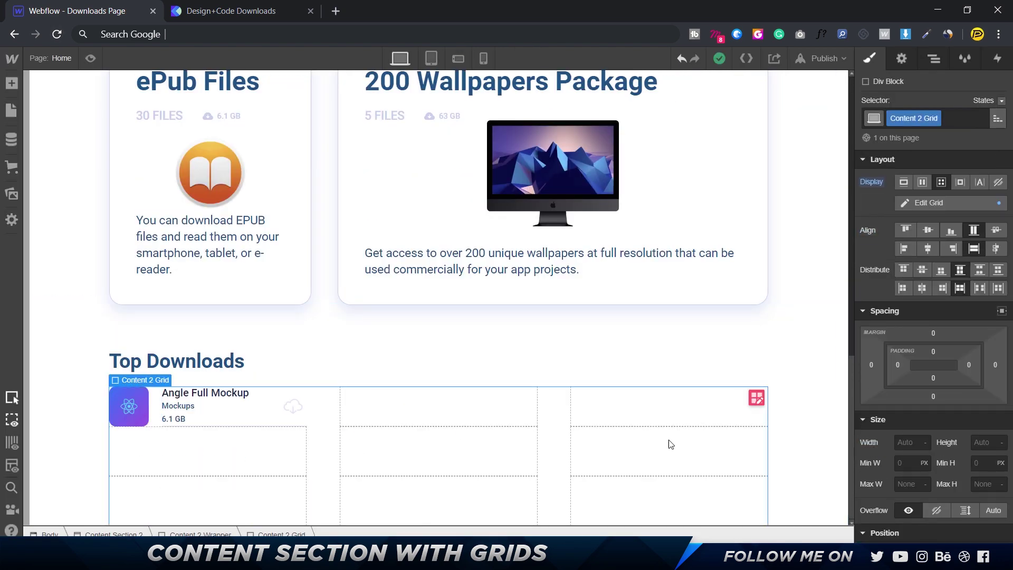
left_click(709, 365)
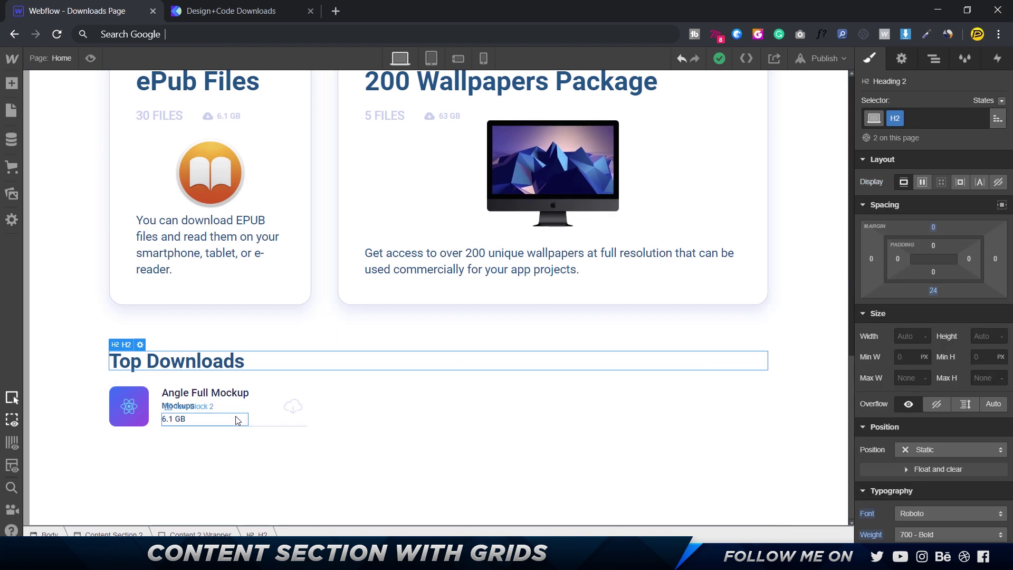
- Check the spacing around the cell text in Figma and set the Content 2 Block Wrapper's top padding to 20 px in Webflow
key("alt+Tab")
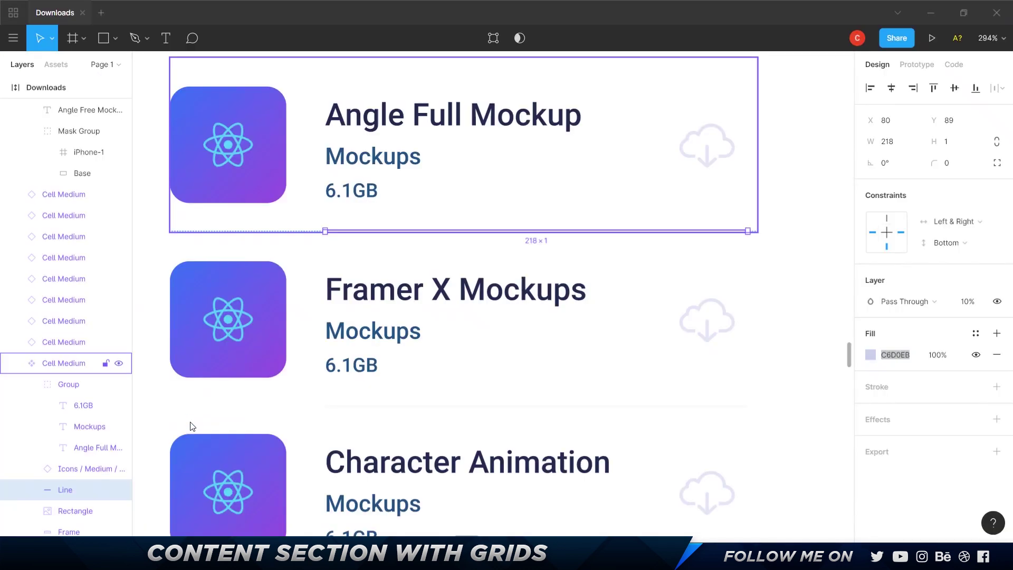
left_click(349, 188)
key("alt")
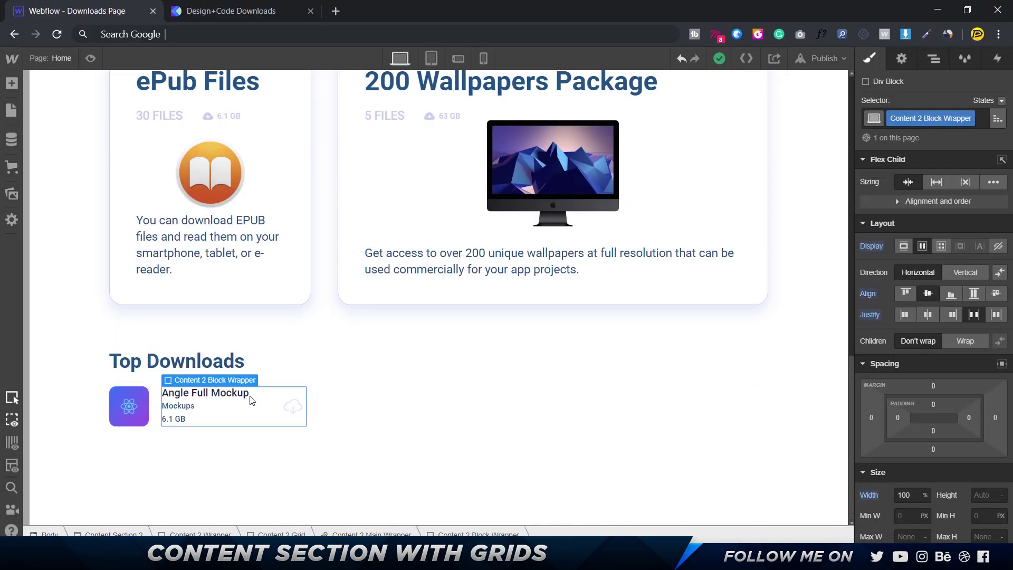
left_click(934, 404)
type("20")
key("Return")
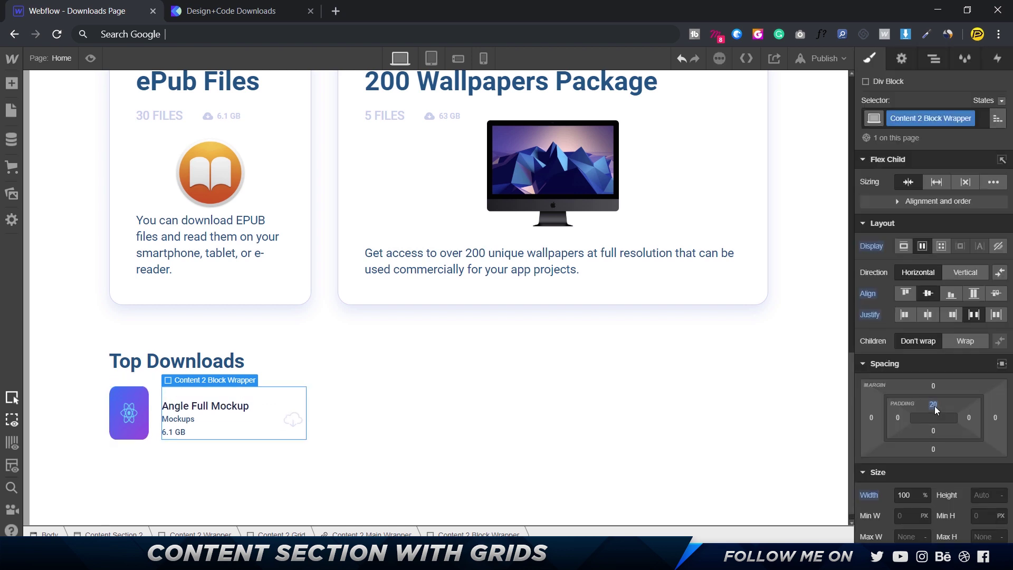
- Set the Content 2 Block Wrapper's bottom padding to 20 px
left_click(934, 430)
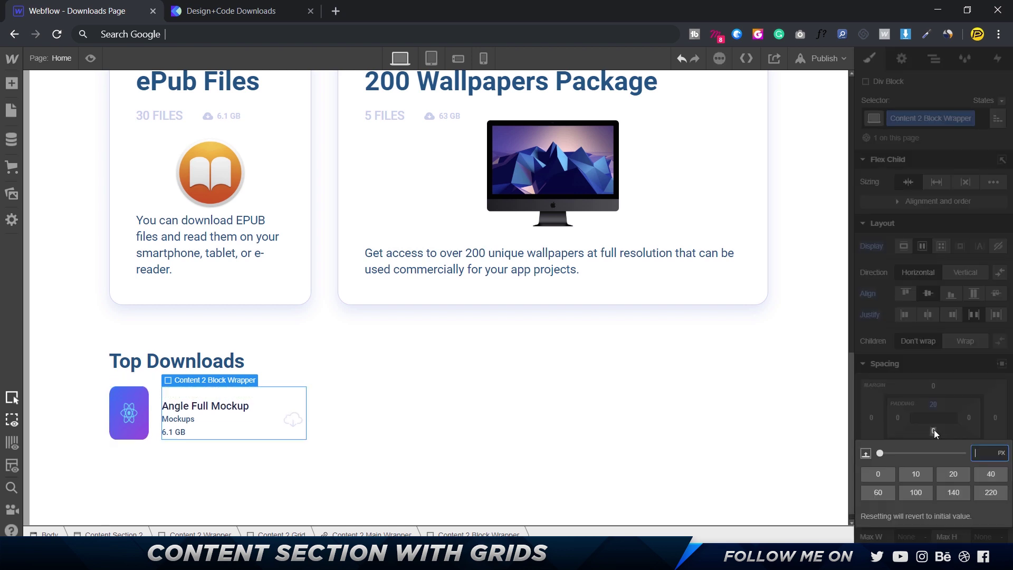
type("20")
key("Return")
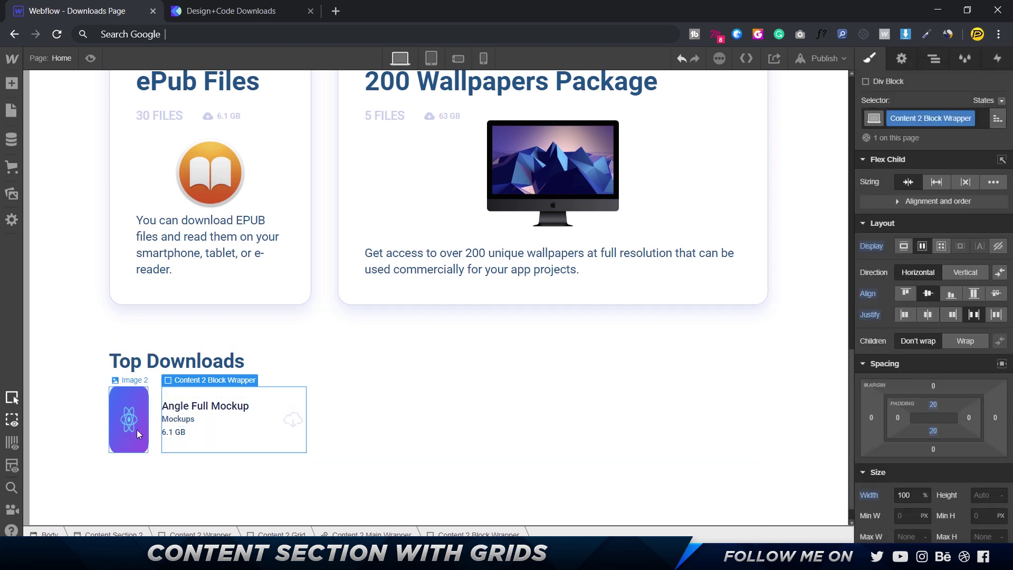
- Center-align the children of the Content 2 Main Wrapper link block so the thumbnail keeps its square shape, comparing with the Stretch alignment
left_click(157, 404)
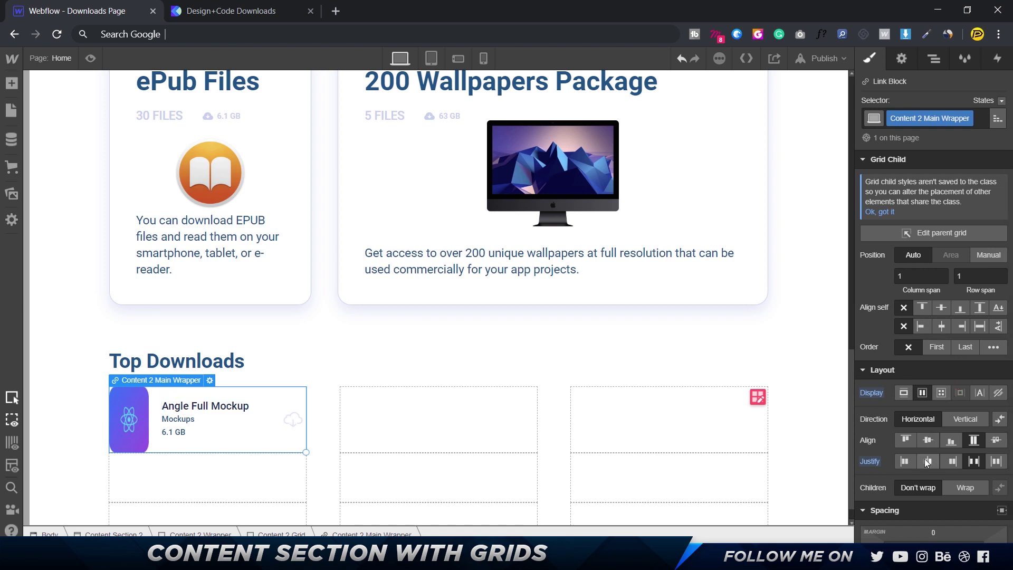
left_click(928, 441)
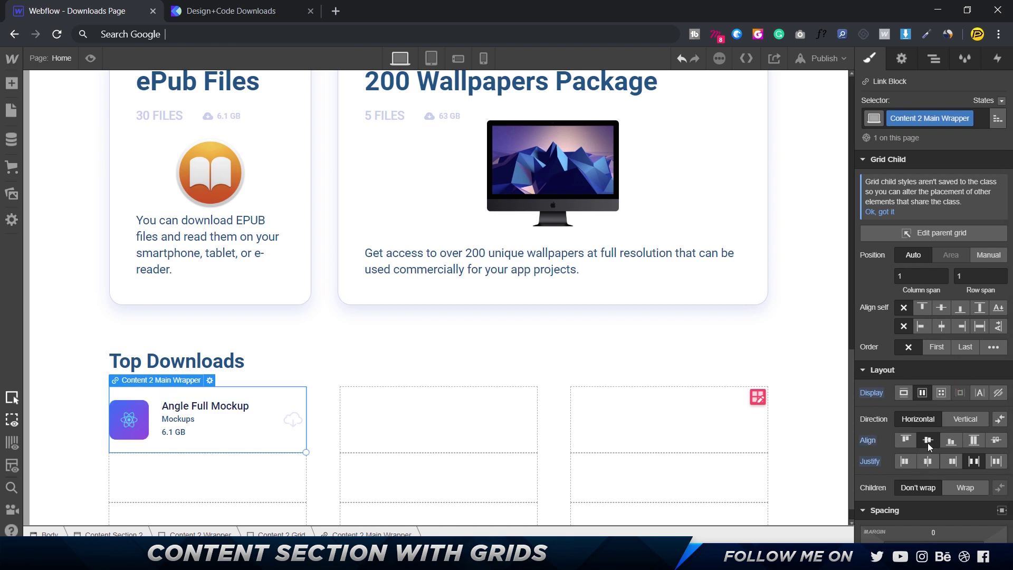
left_click(974, 440)
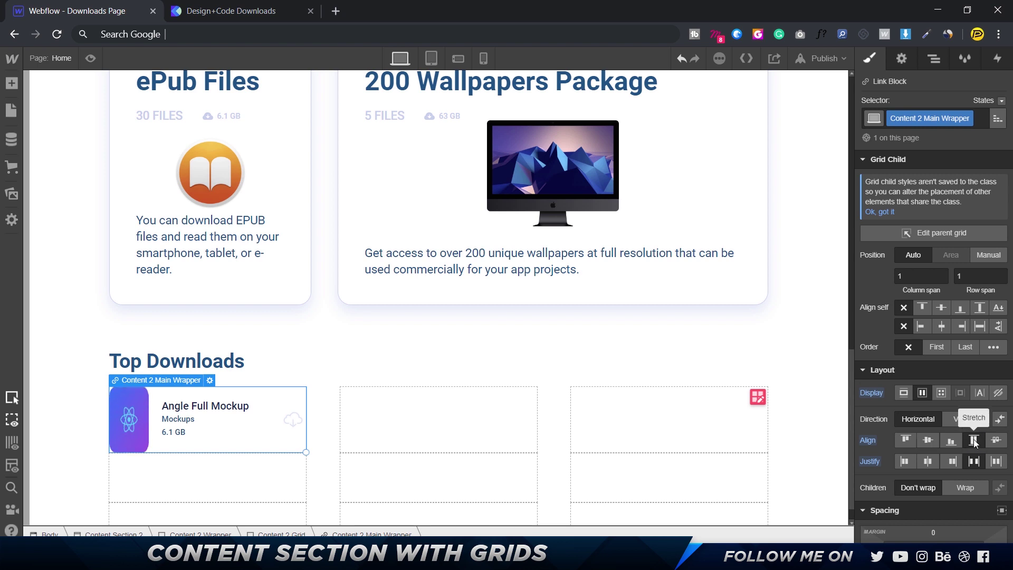
left_click(924, 439)
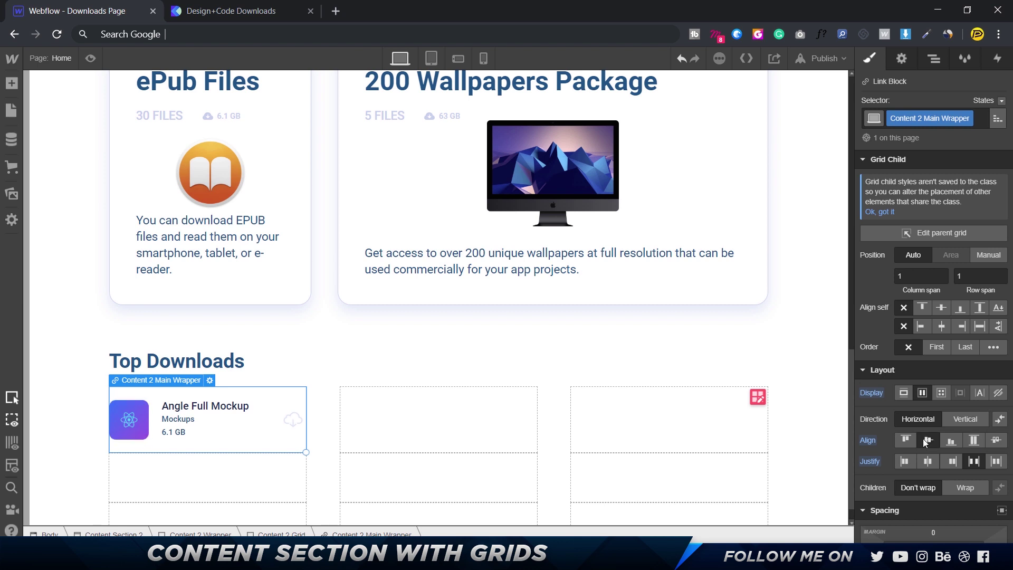
left_click(414, 403)
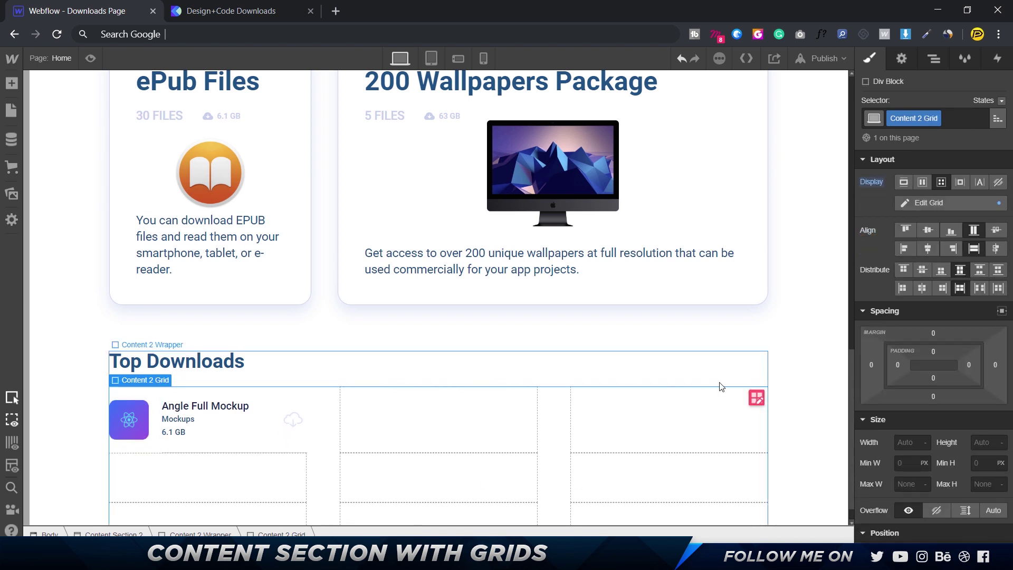
left_click(798, 265)
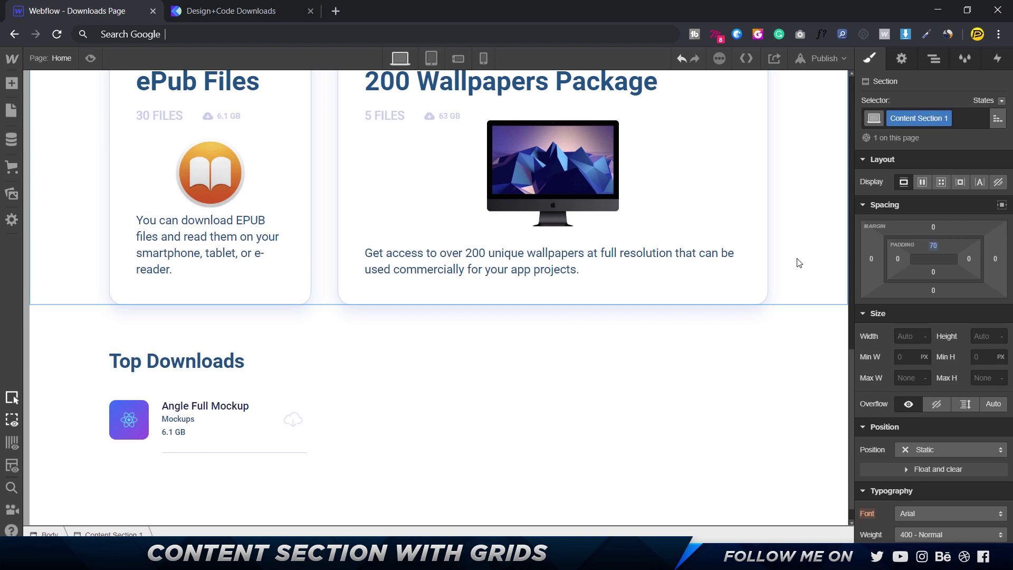
- Duplicate the Content 2 Main Wrapper cell eight times to fill the three-by-three Top Downloads grid
left_click(154, 446)
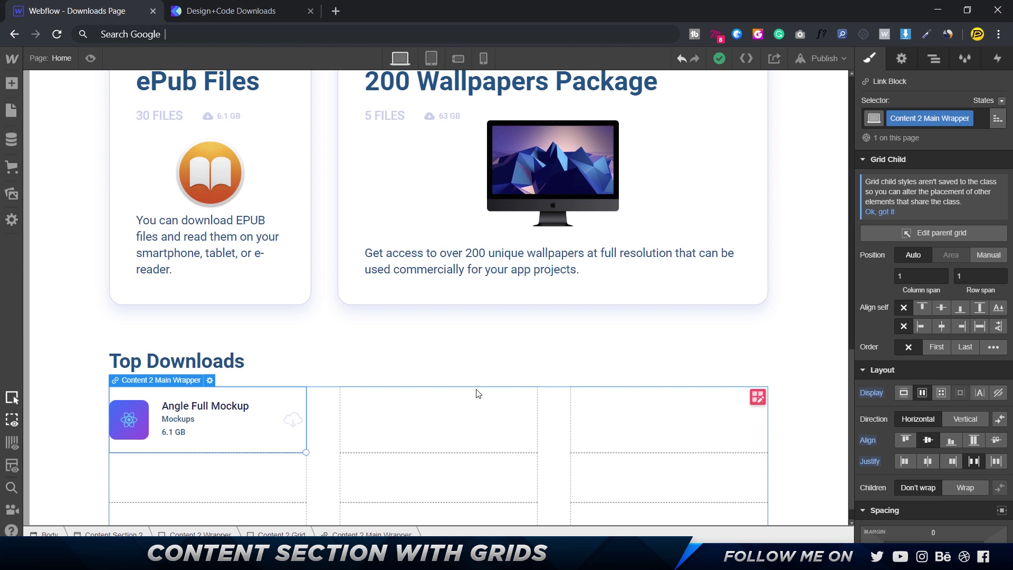
key("ctrl+v")
key("ctrl+v")
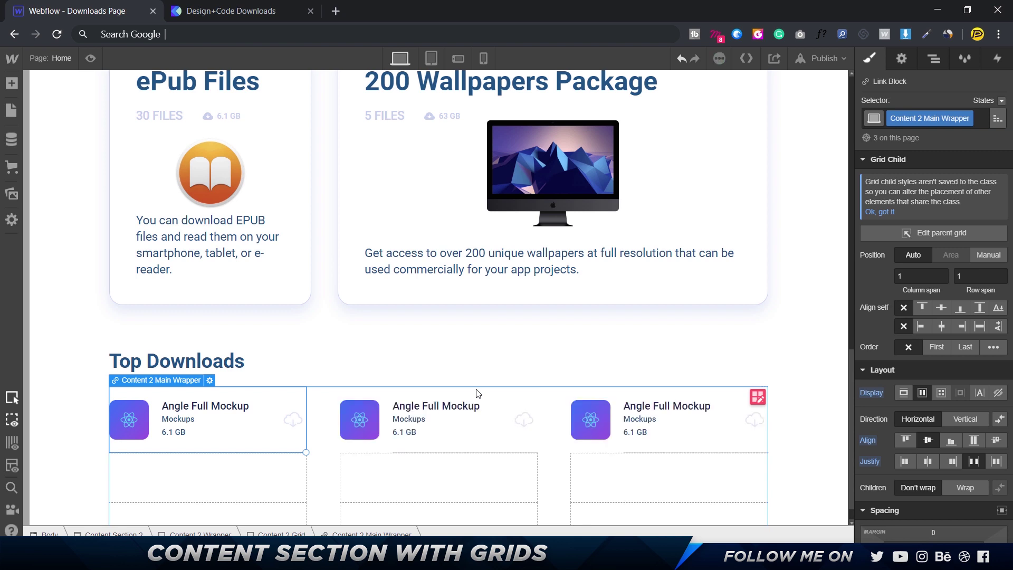
key("ctrl+v")
key("ctrl+v")
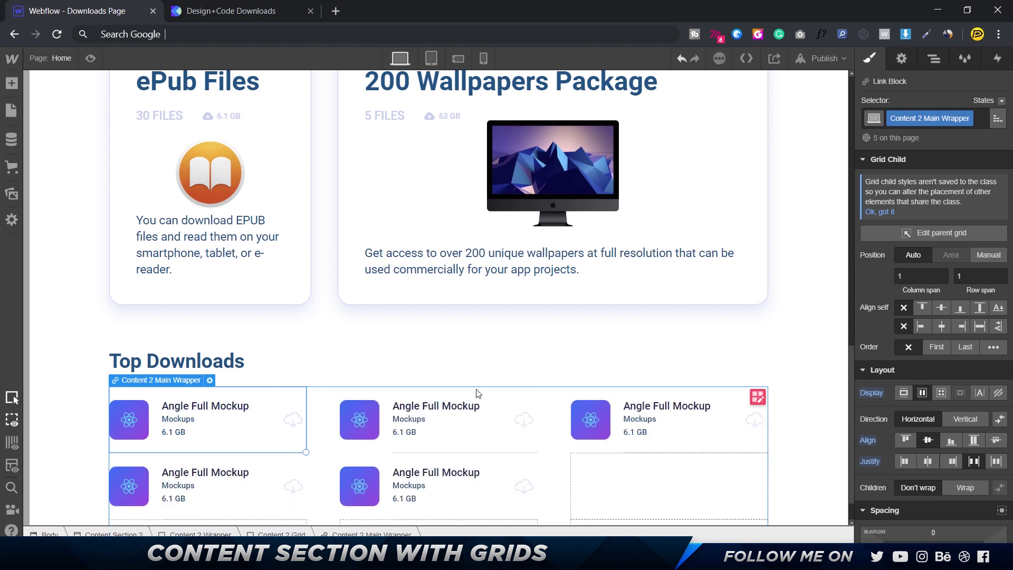
key("ctrl+v")
scroll(477, 393, "down", 1)
key("ctrl+v")
key("ctrl+v")
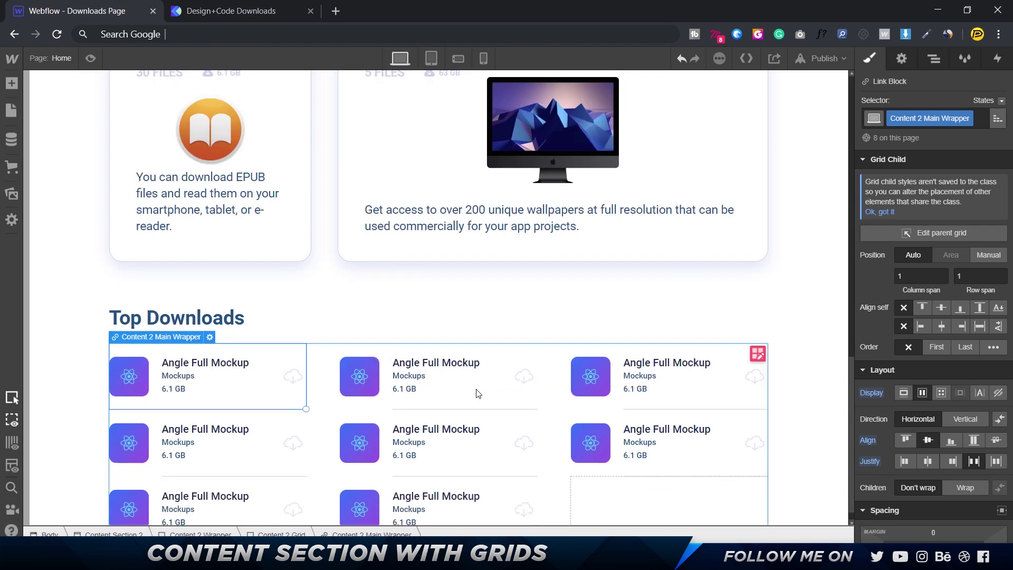
key("ctrl+v")
scroll(478, 393, "down", 1)
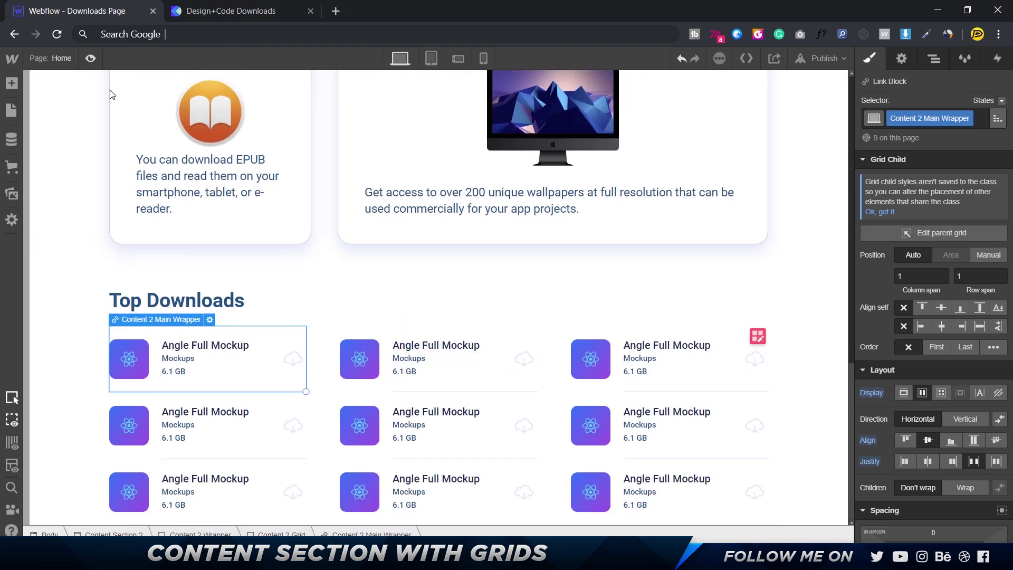
- Preview the filled Top Downloads grid, then switch to Figma and examine the matching section, the footer and the top of the design
key("ctrl+shift+p")
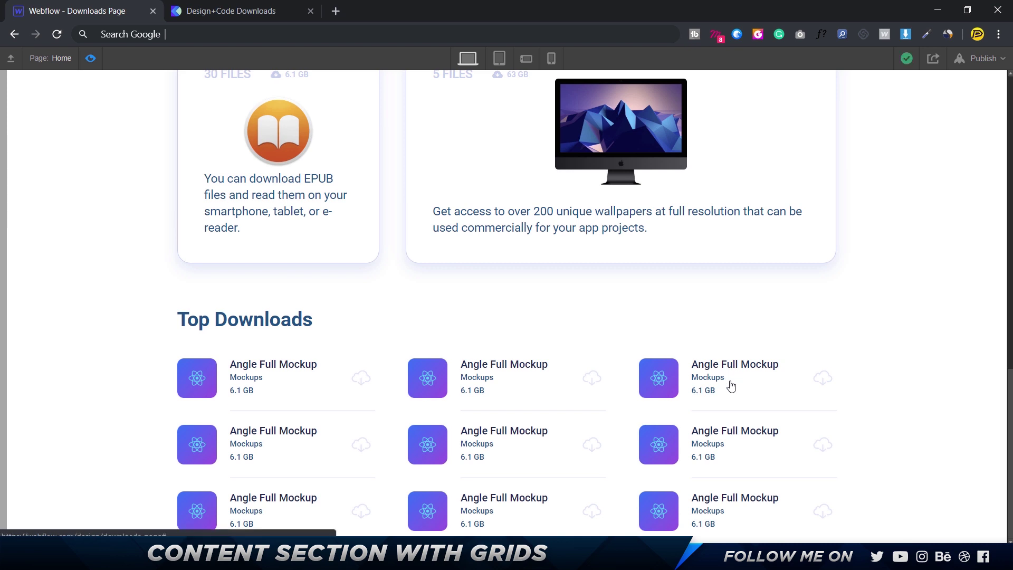
left_click(773, 560)
scroll(640, 365, "down", 2)
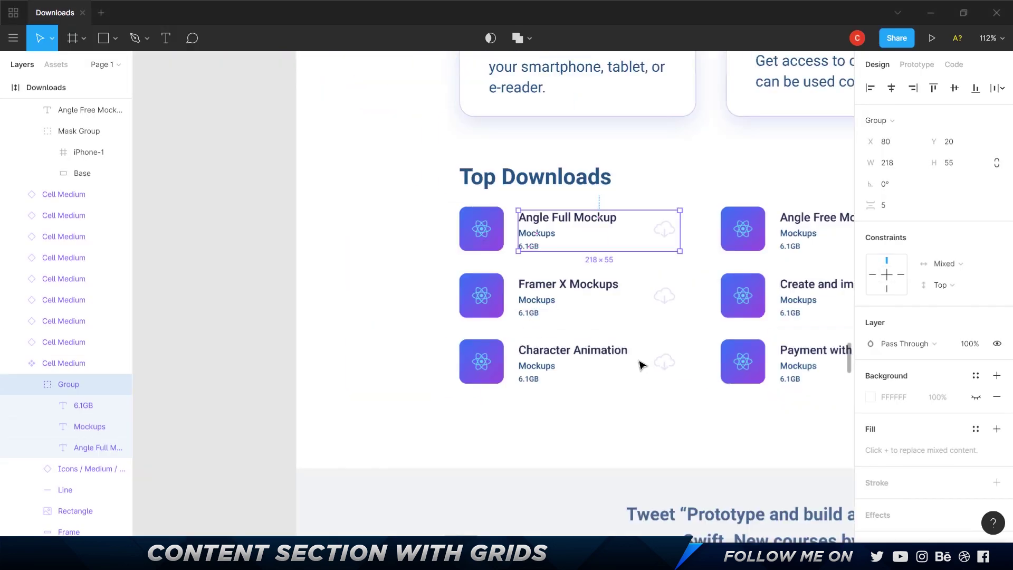
left_click_drag(786, 416, 392, 400)
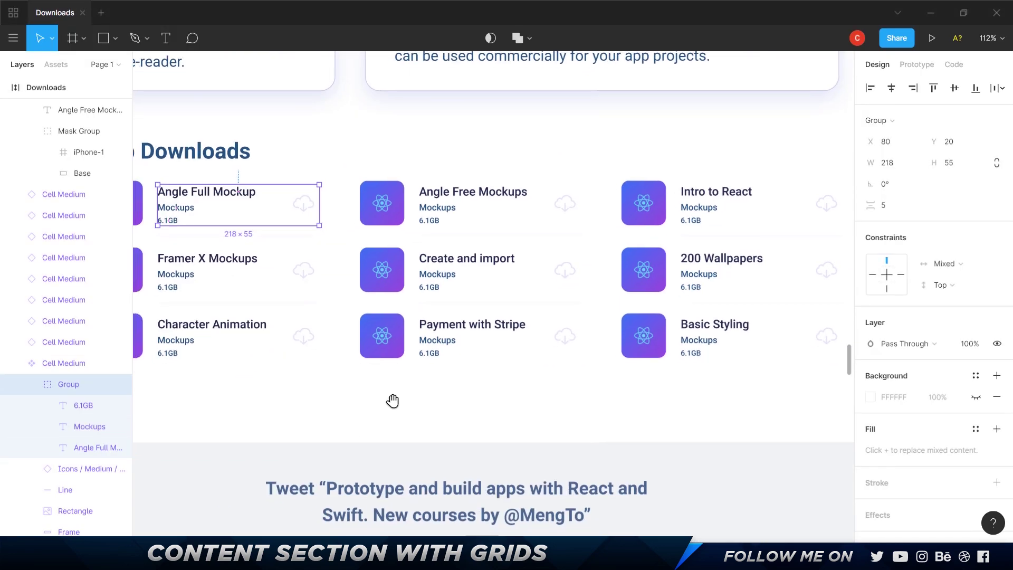
scroll(554, 267, "down", 5)
scroll(559, 296, "up", 3)
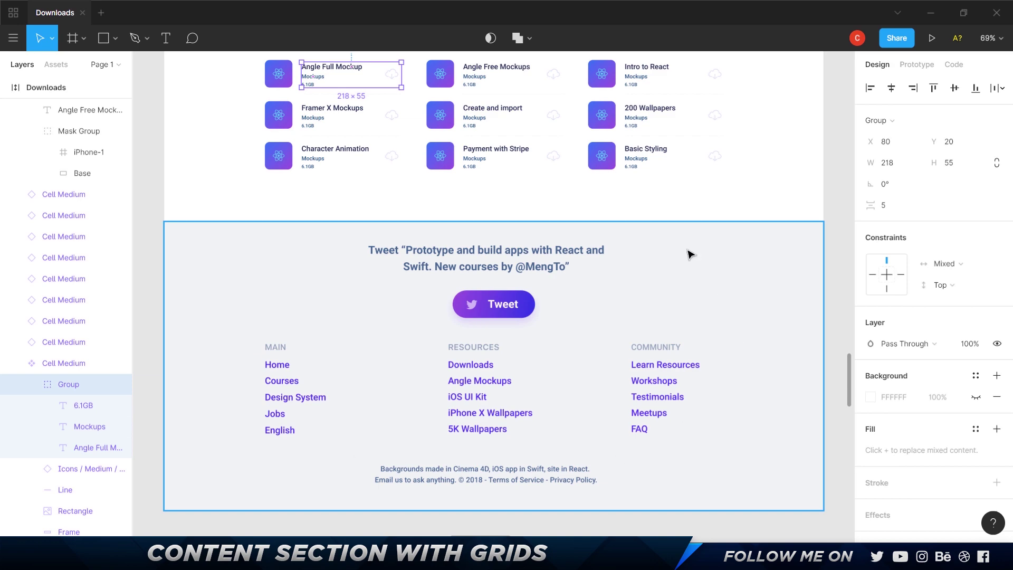
scroll(689, 255, "up", 20)
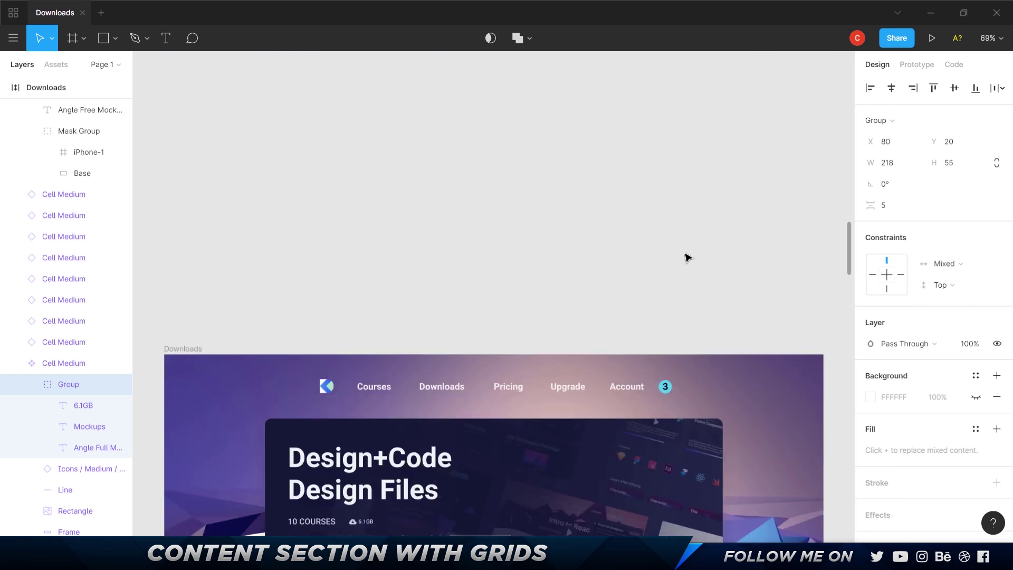